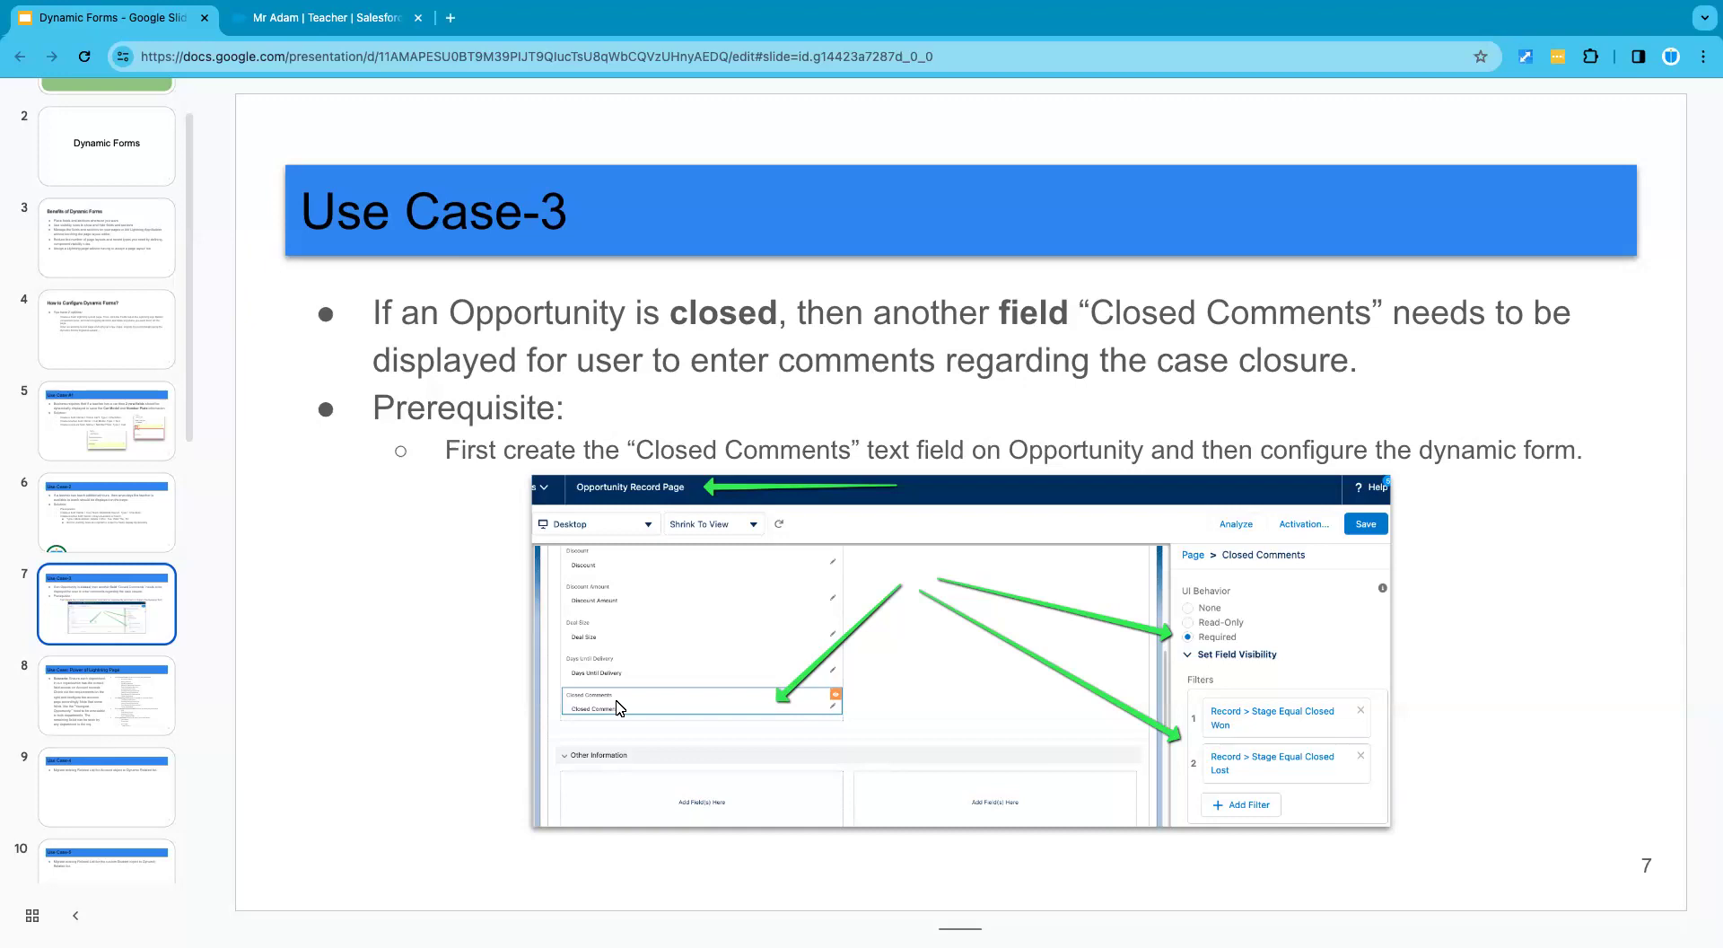
Step: Switch from the slides to the Salesforce org and open the Sales app
left_click(347, 20)
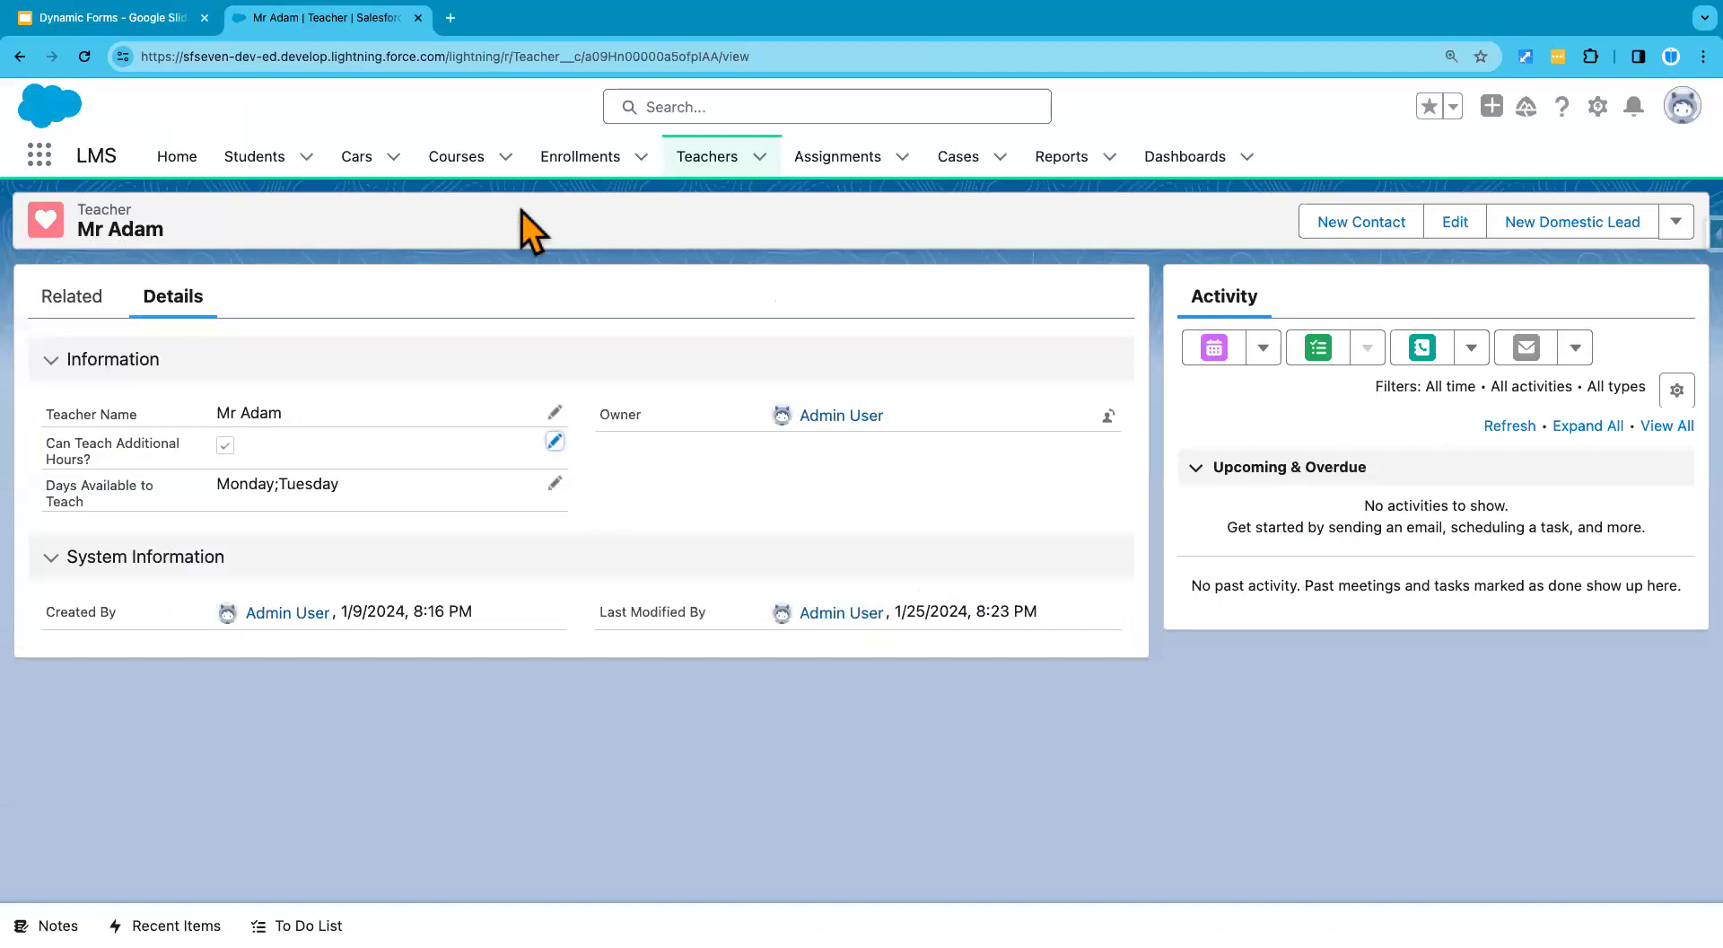
left_click(40, 155)
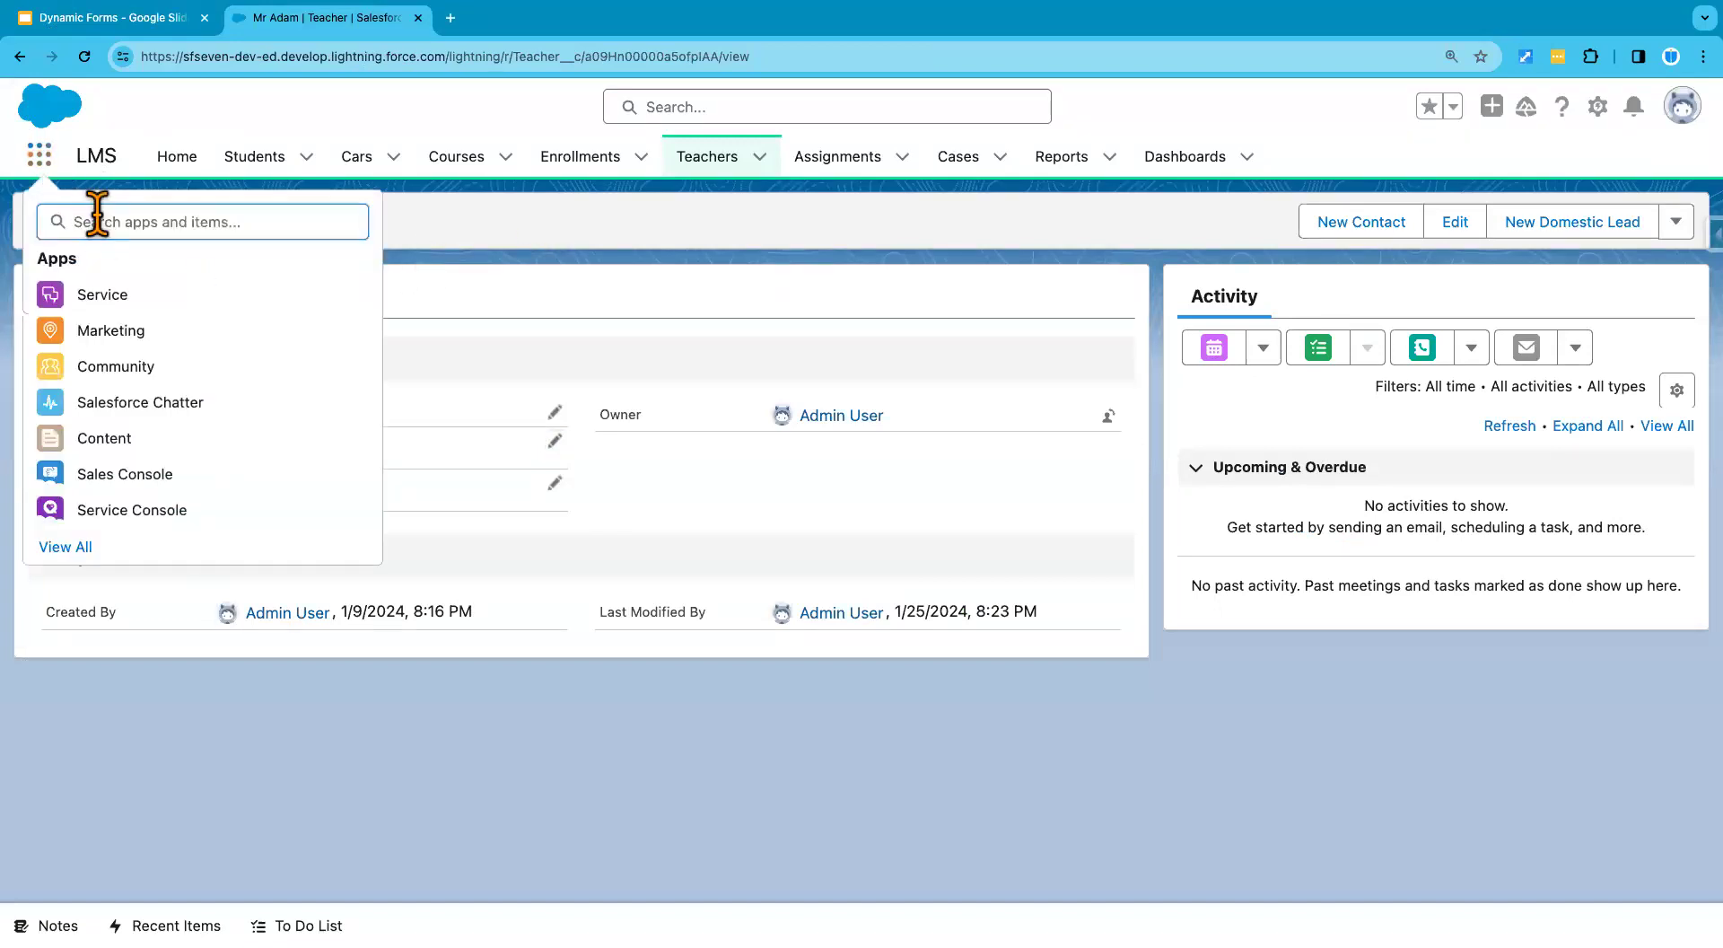
type("sales")
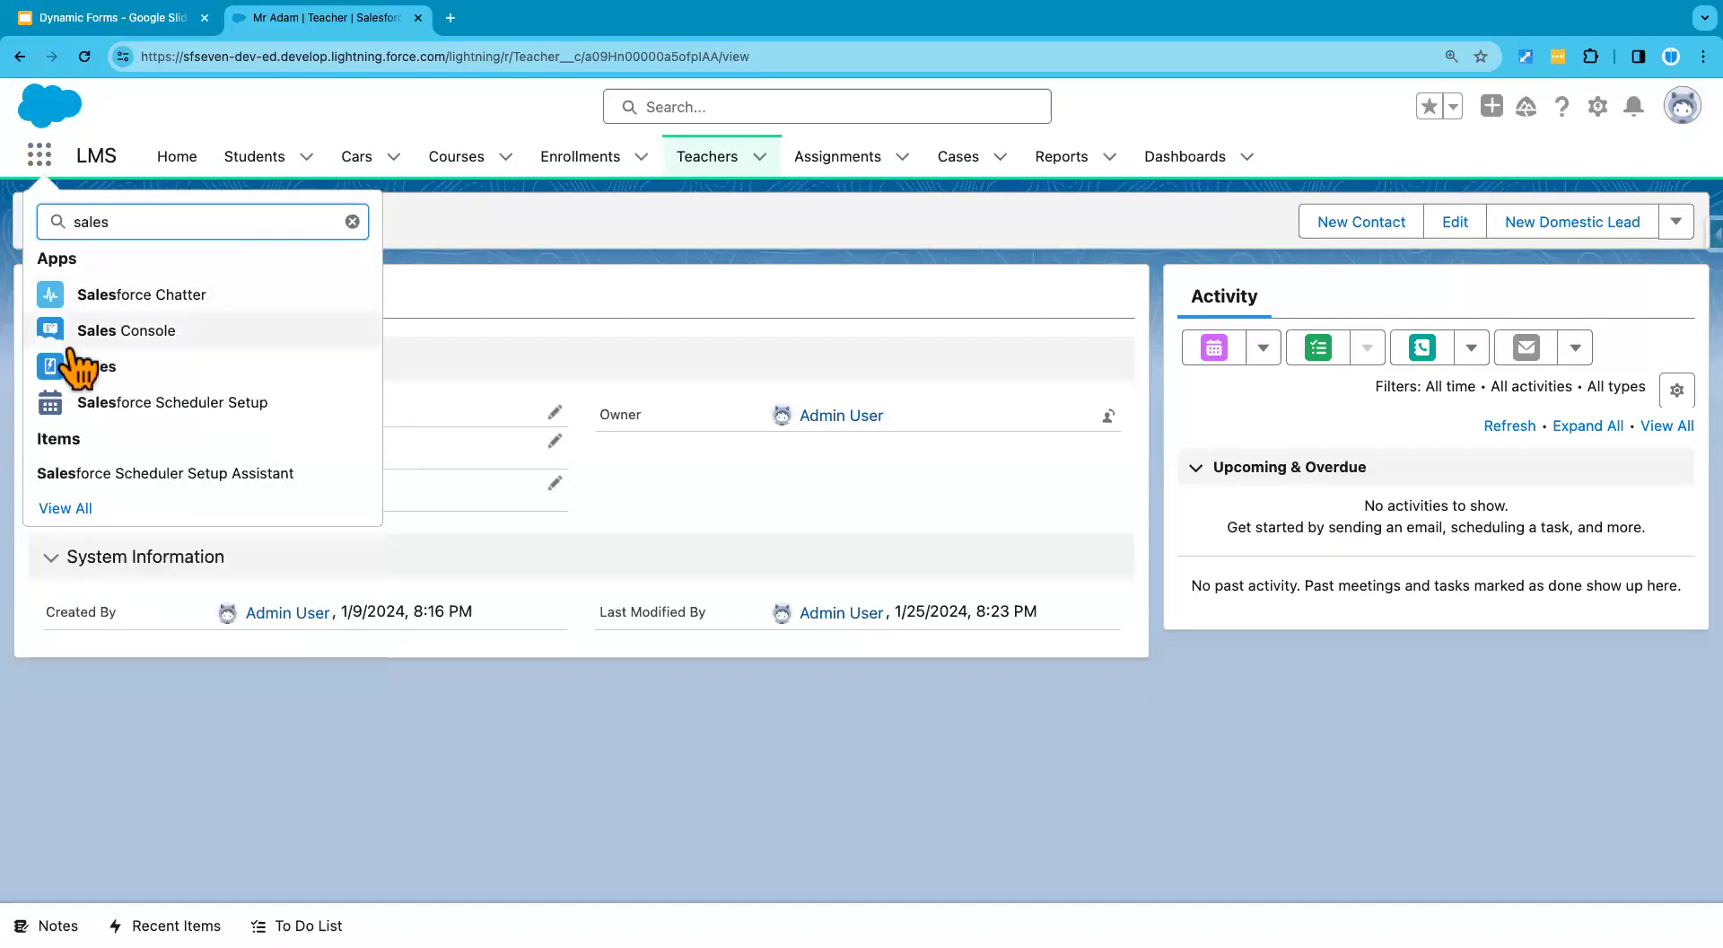
left_click(86, 368)
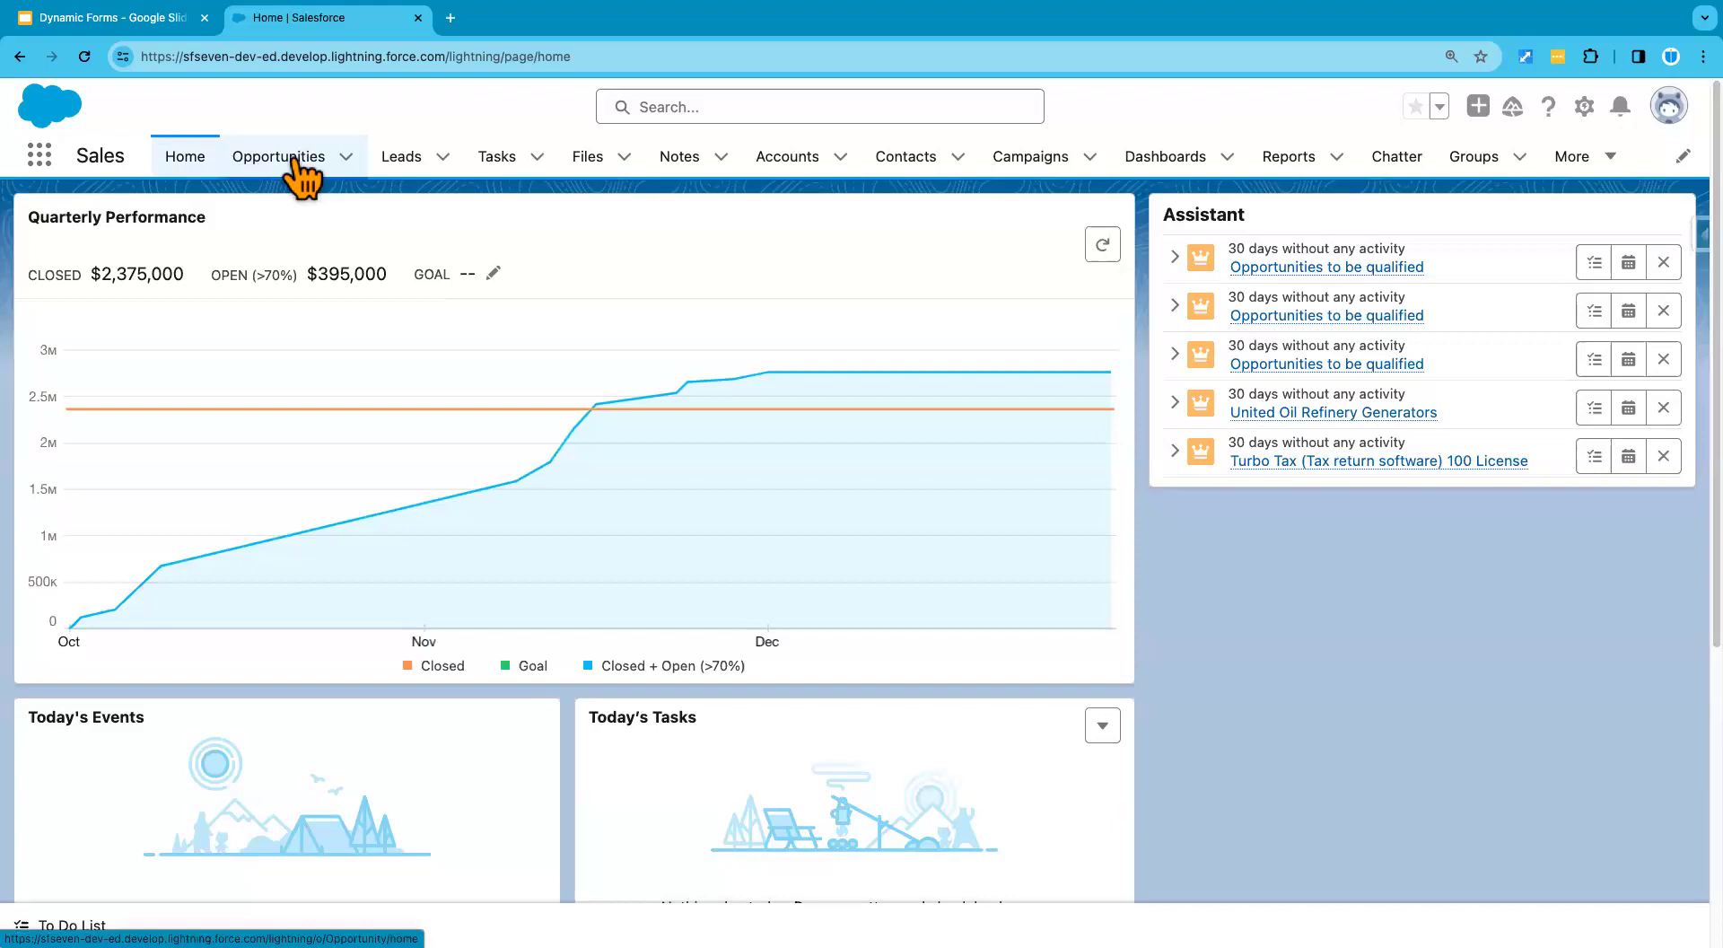
Step: Open the Second child opportunity from the opportunities list and review the fields in its details
left_click(293, 158)
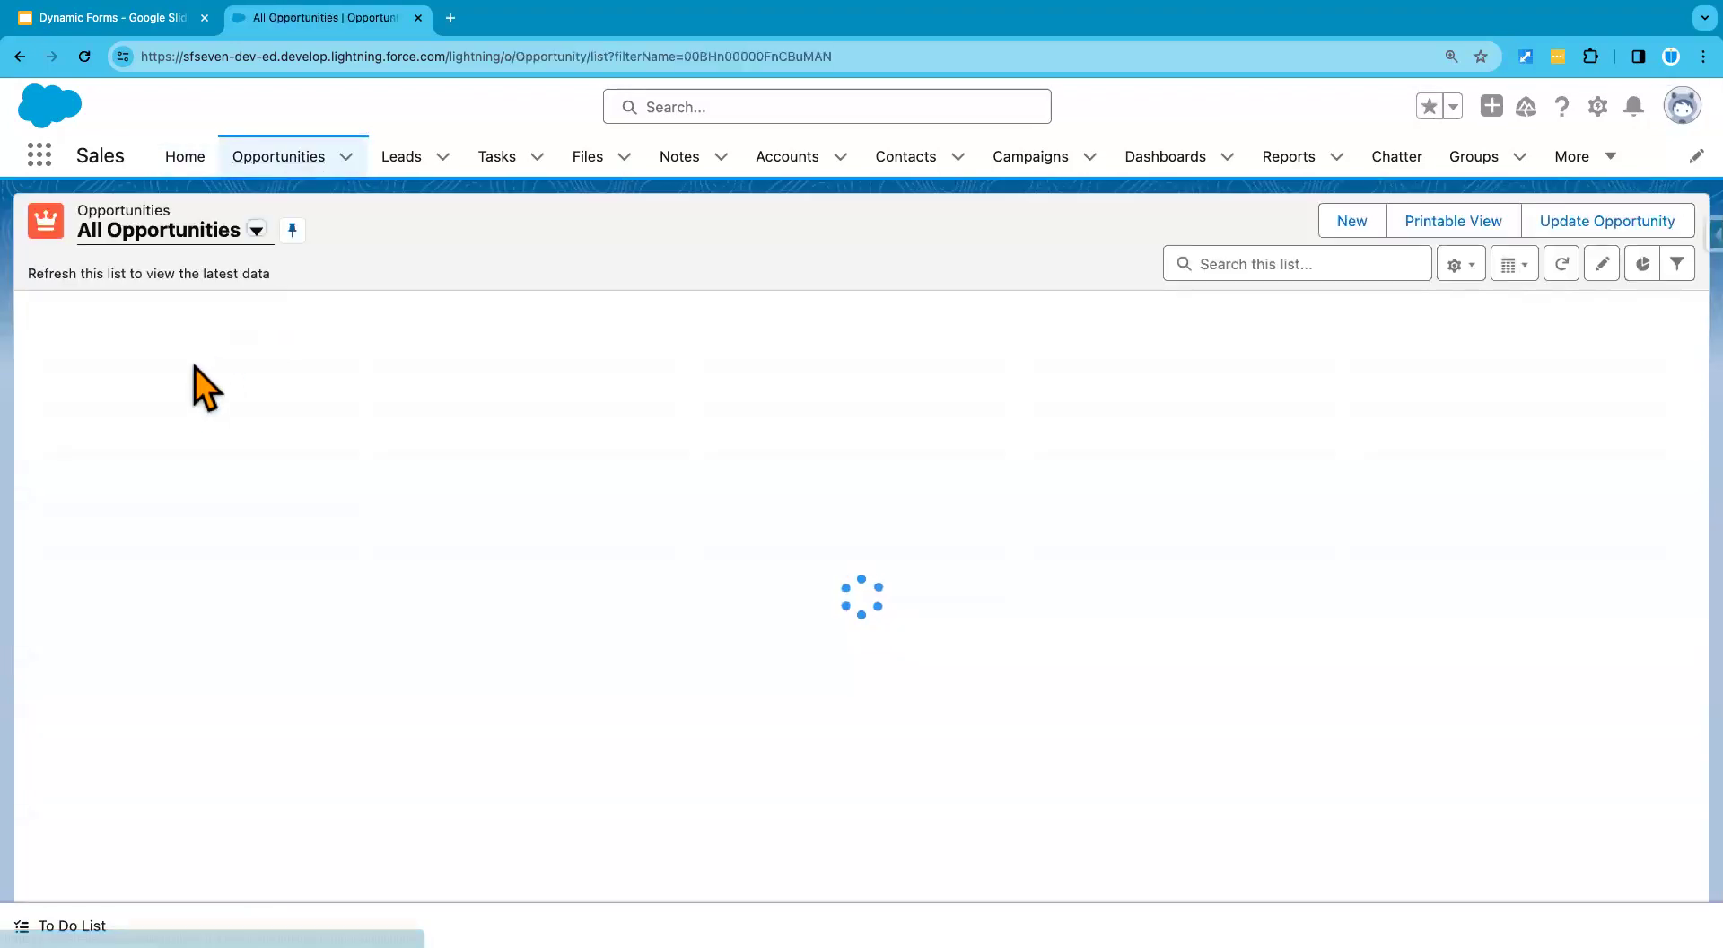
left_click(170, 348)
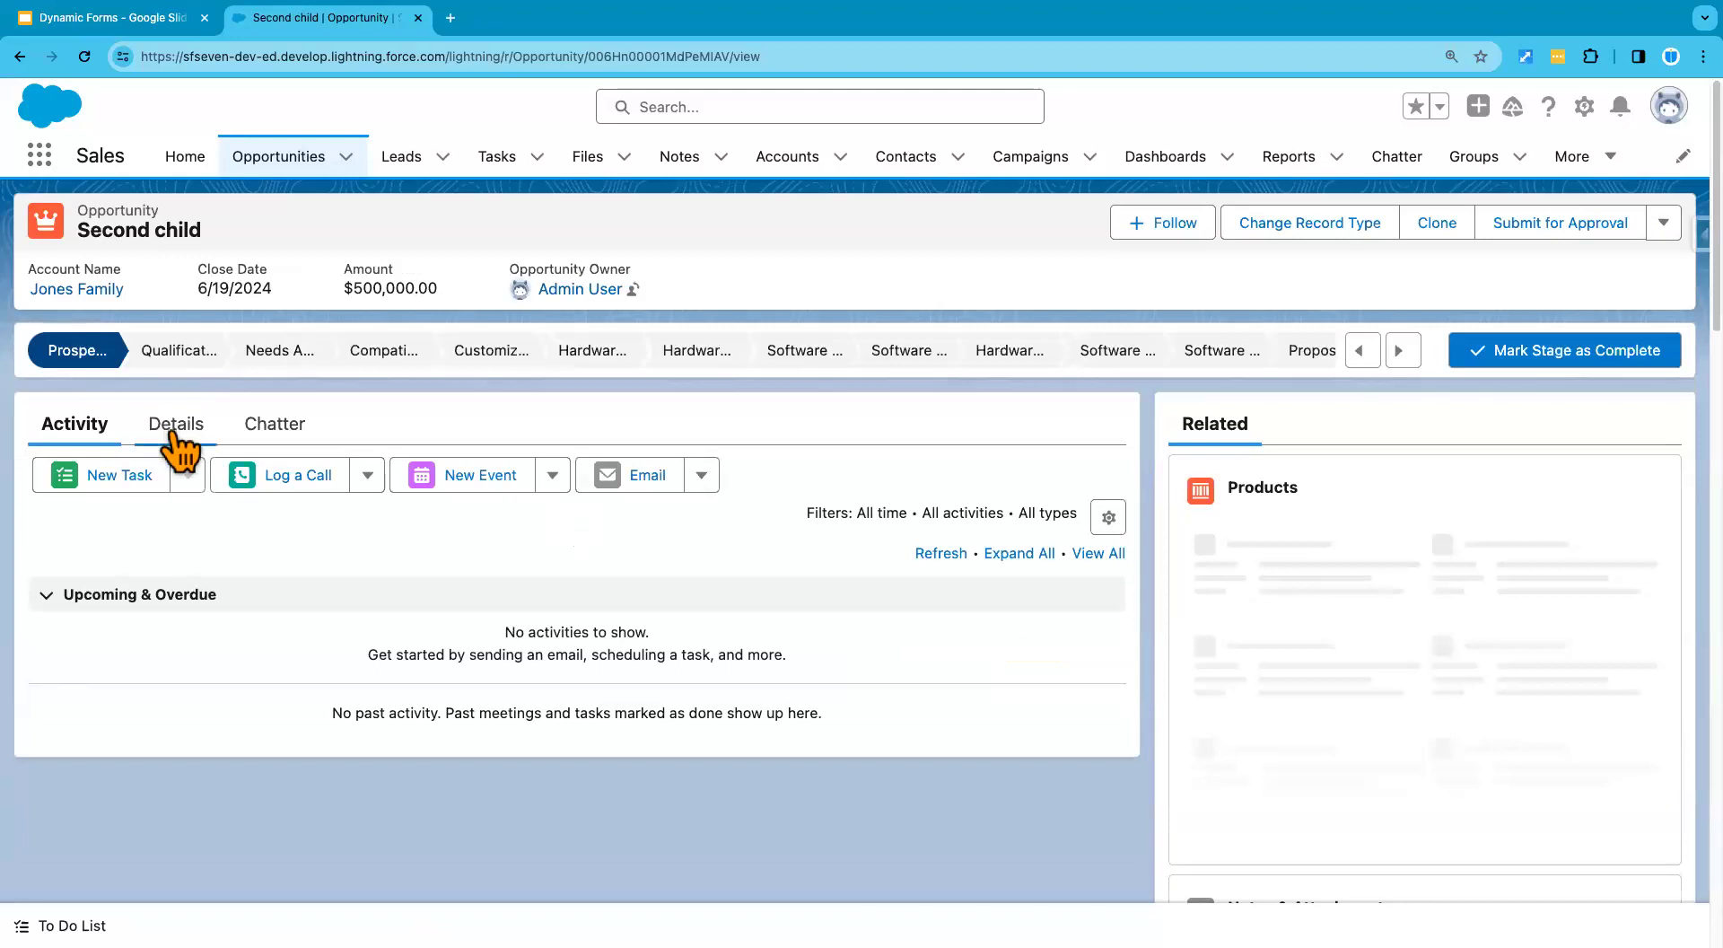
left_click(173, 426)
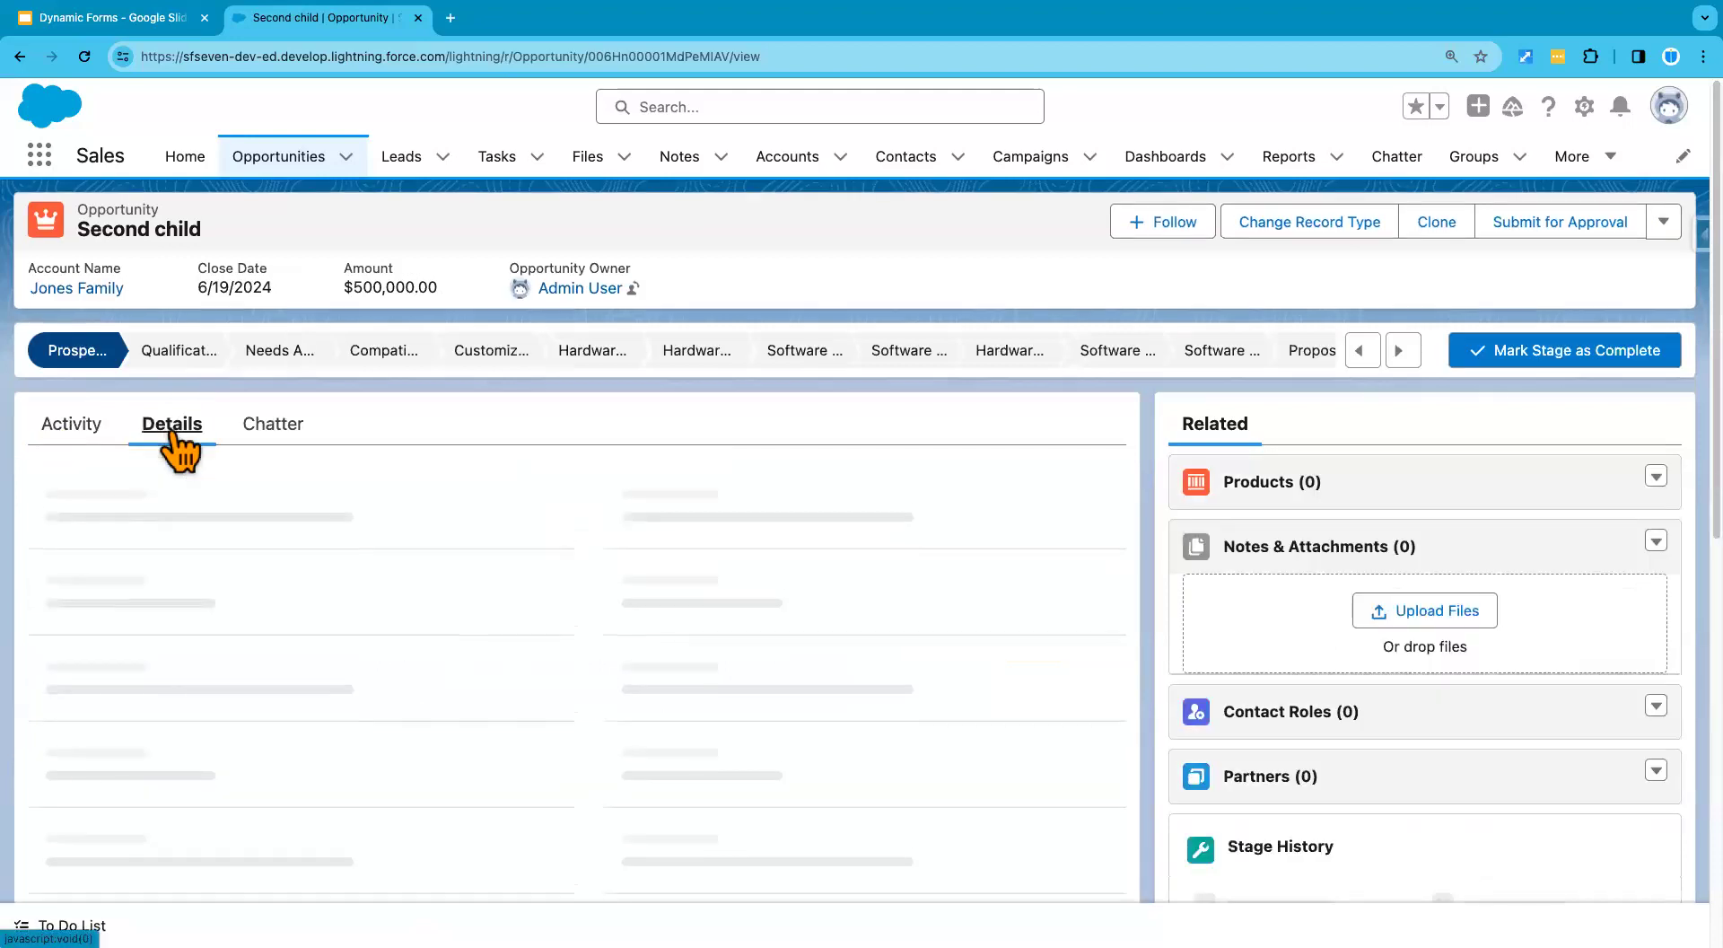
scroll(374, 663, "down", 3)
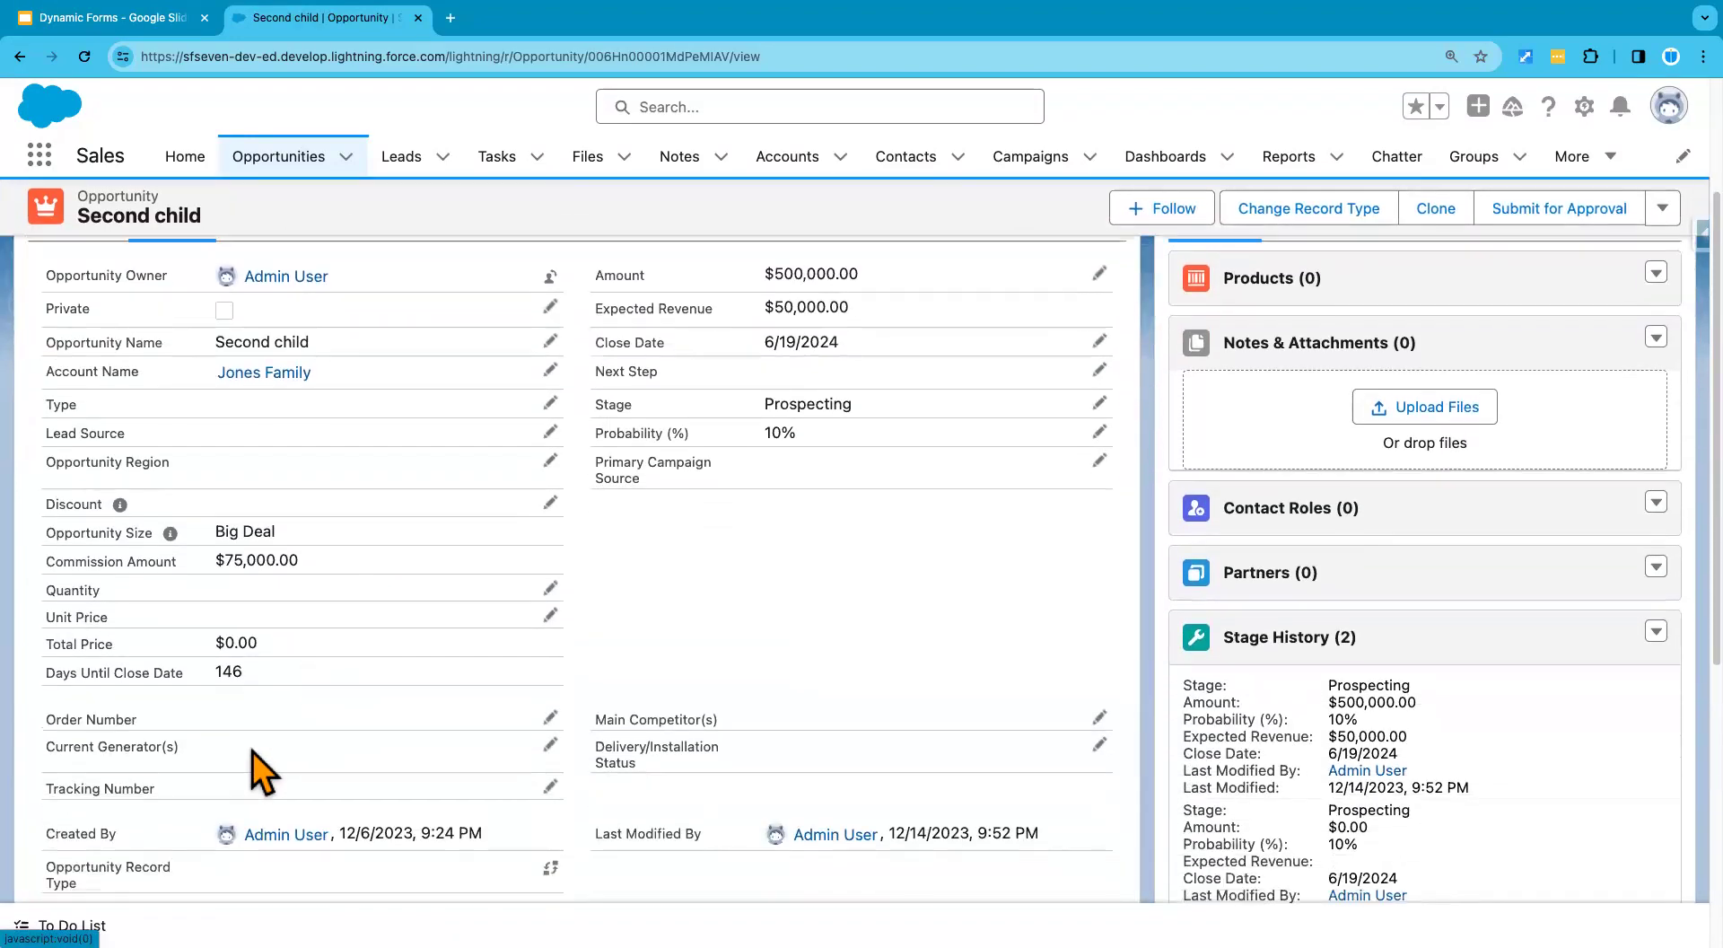
scroll(209, 801, "down", 3)
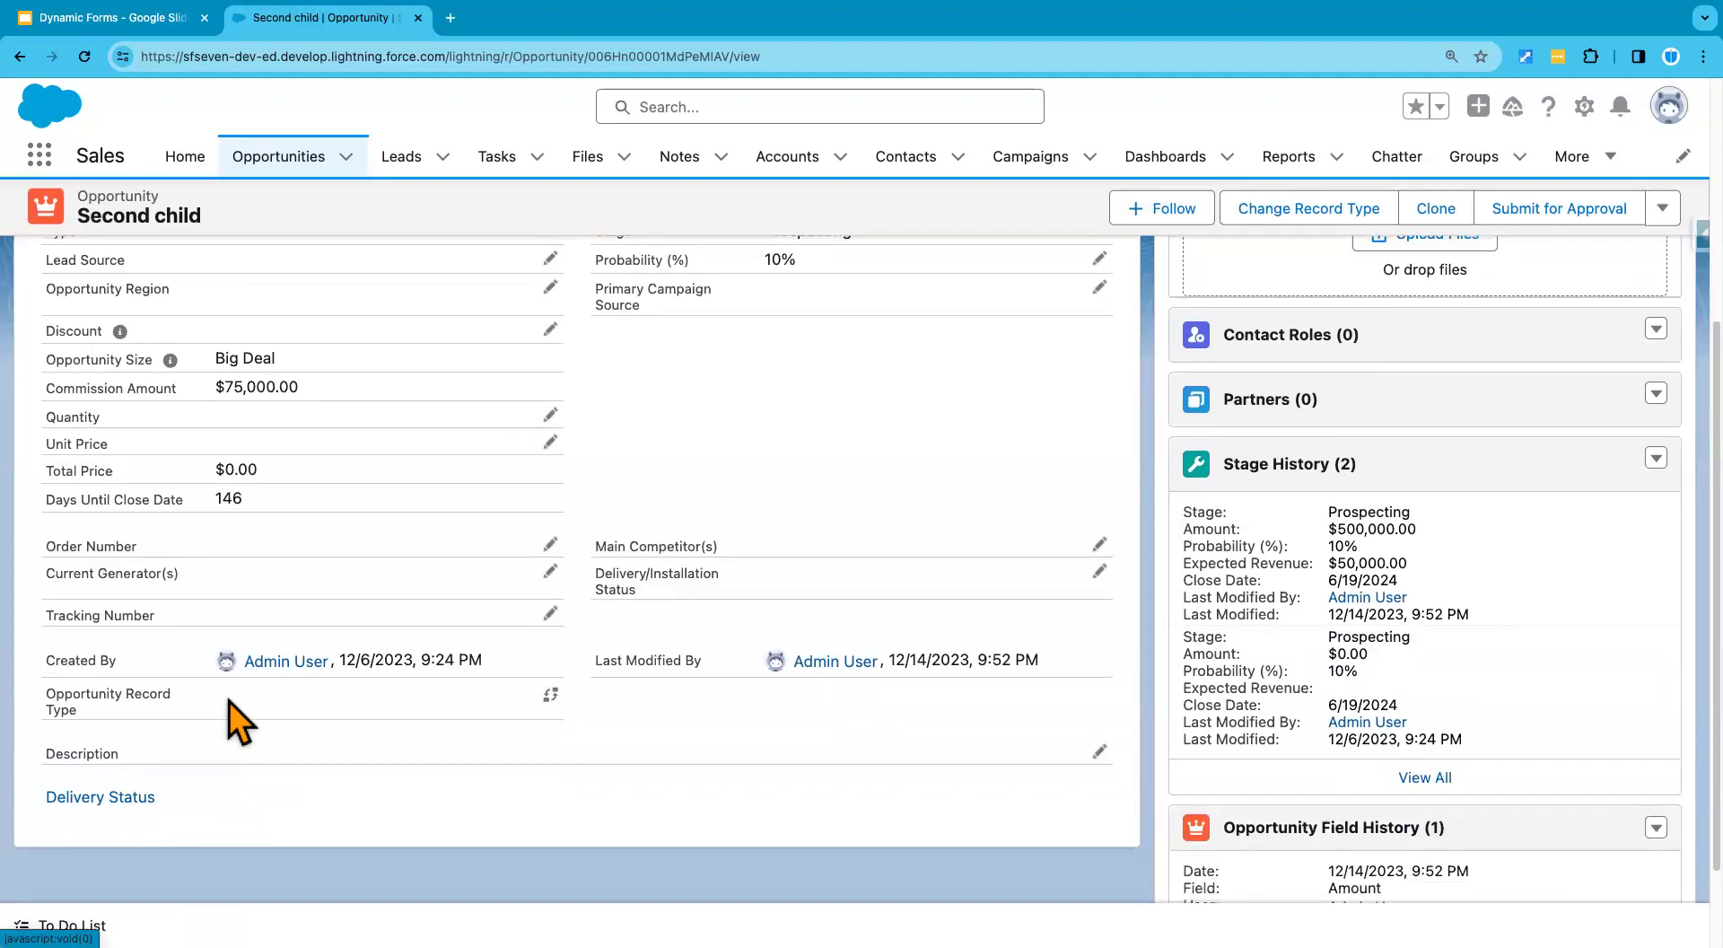
scroll(229, 702, "up", 1)
scroll(229, 702, "up", 1)
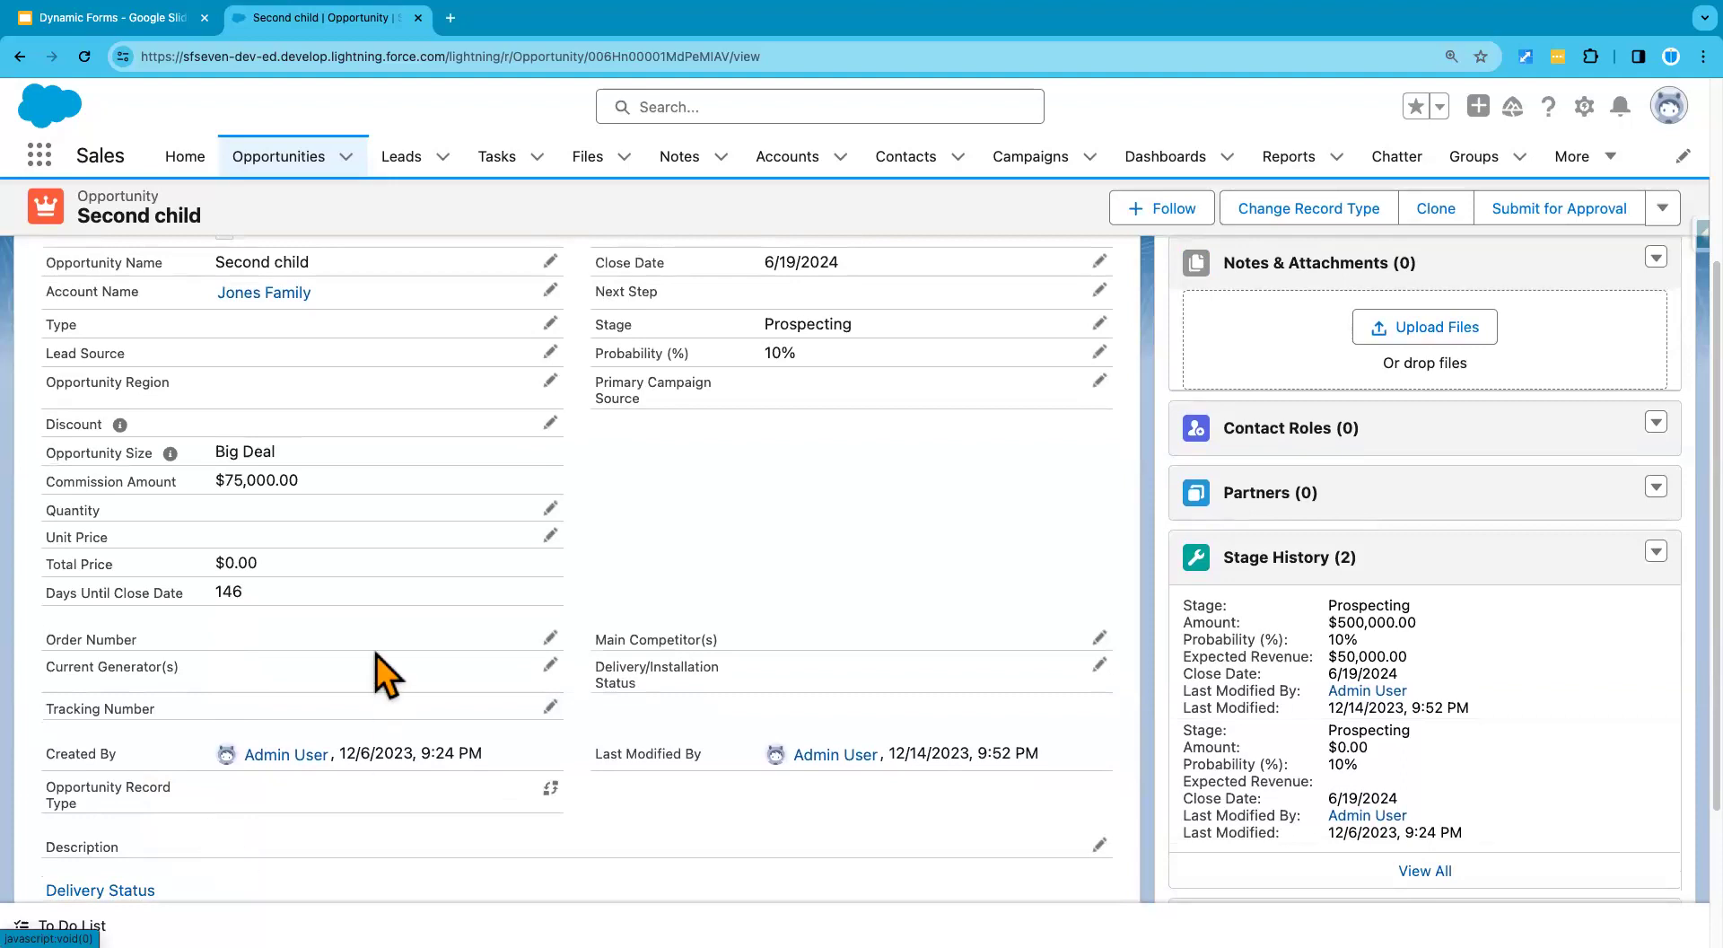
scroll(375, 655, "up", 6)
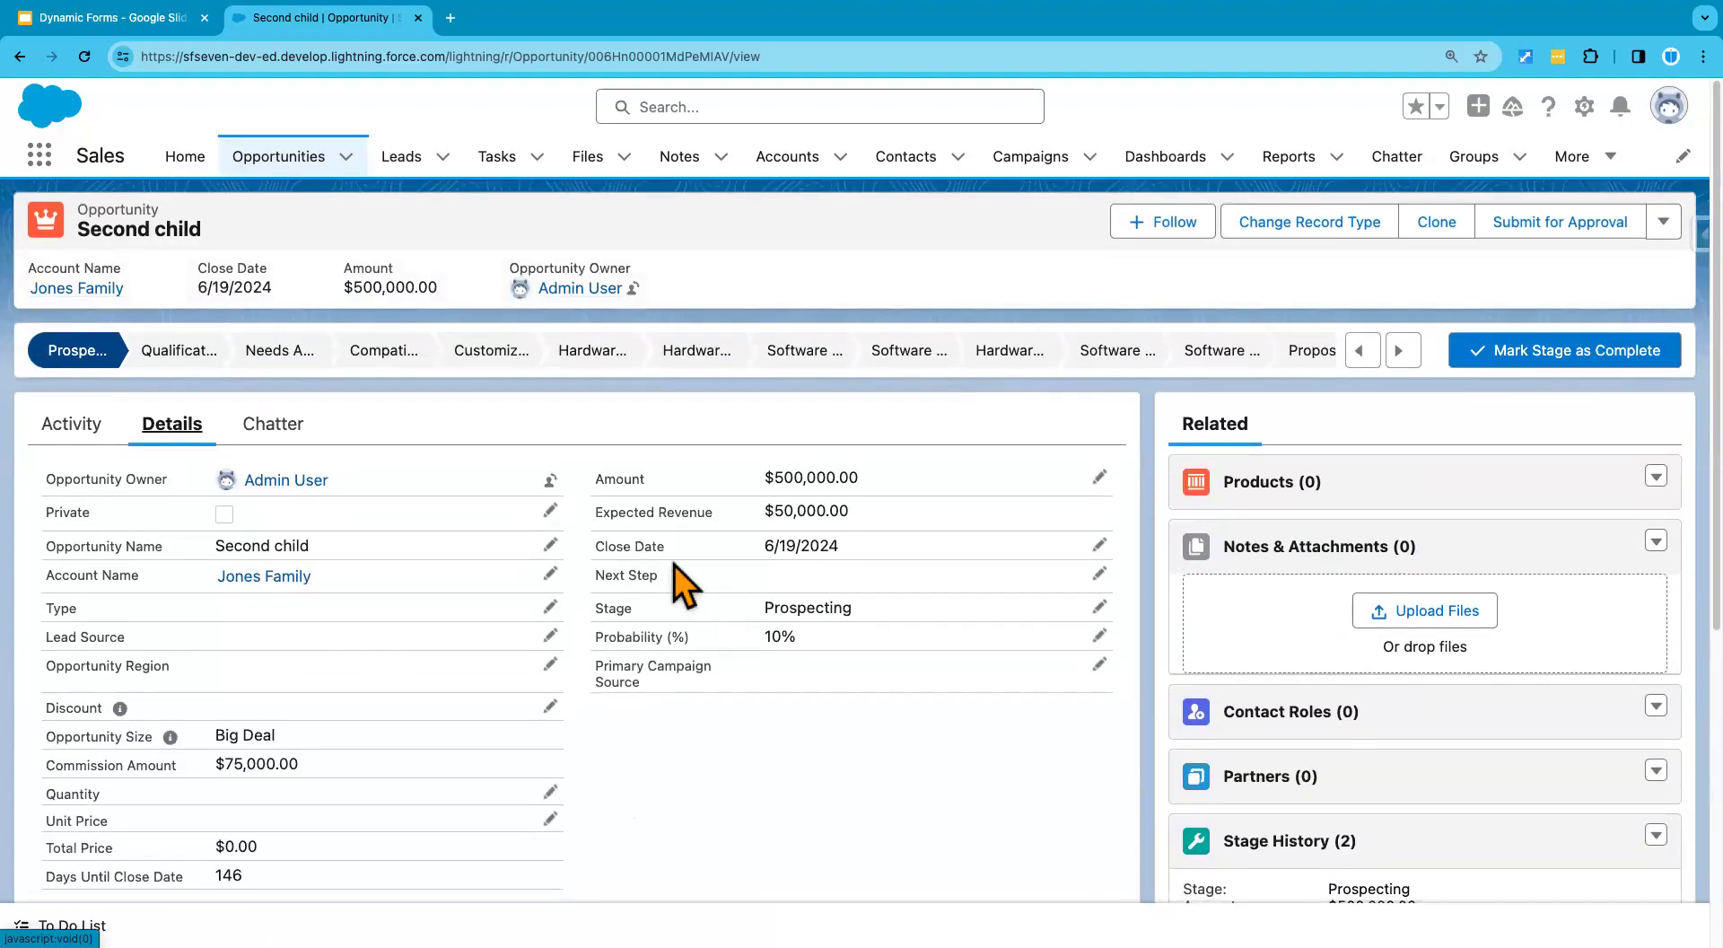
Step: Check the closed stages among the opportunity's Stage options, and leave the edit without saving
left_click(1100, 603)
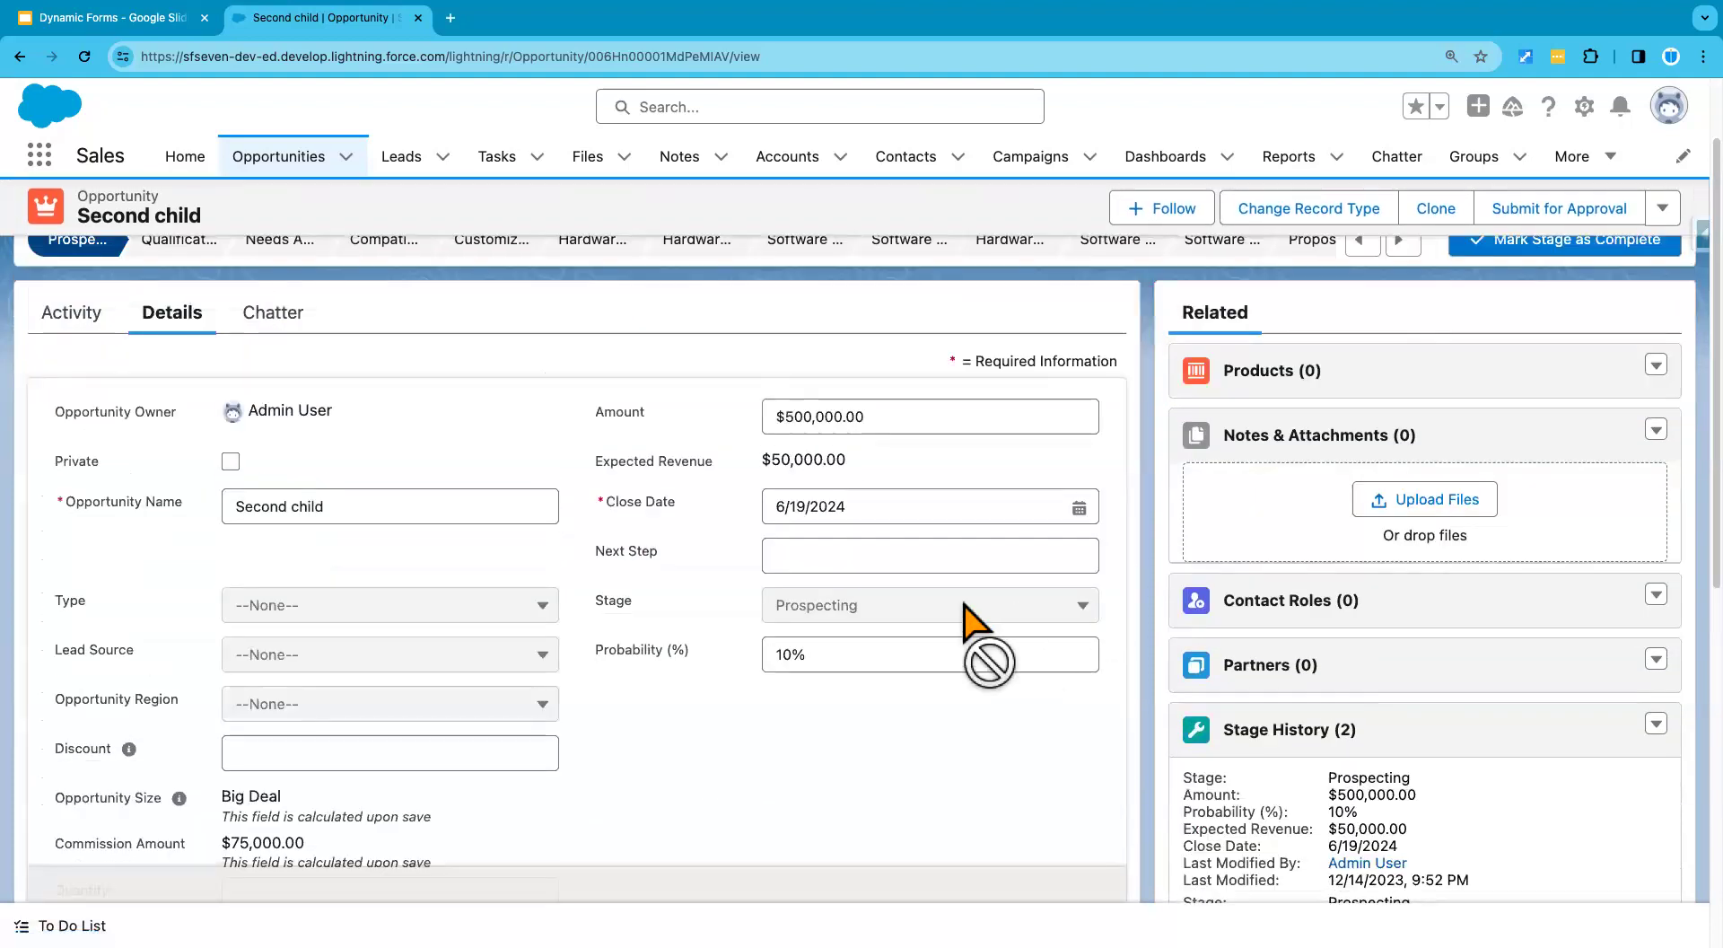
left_click(931, 612)
scroll(898, 718, "down", 5)
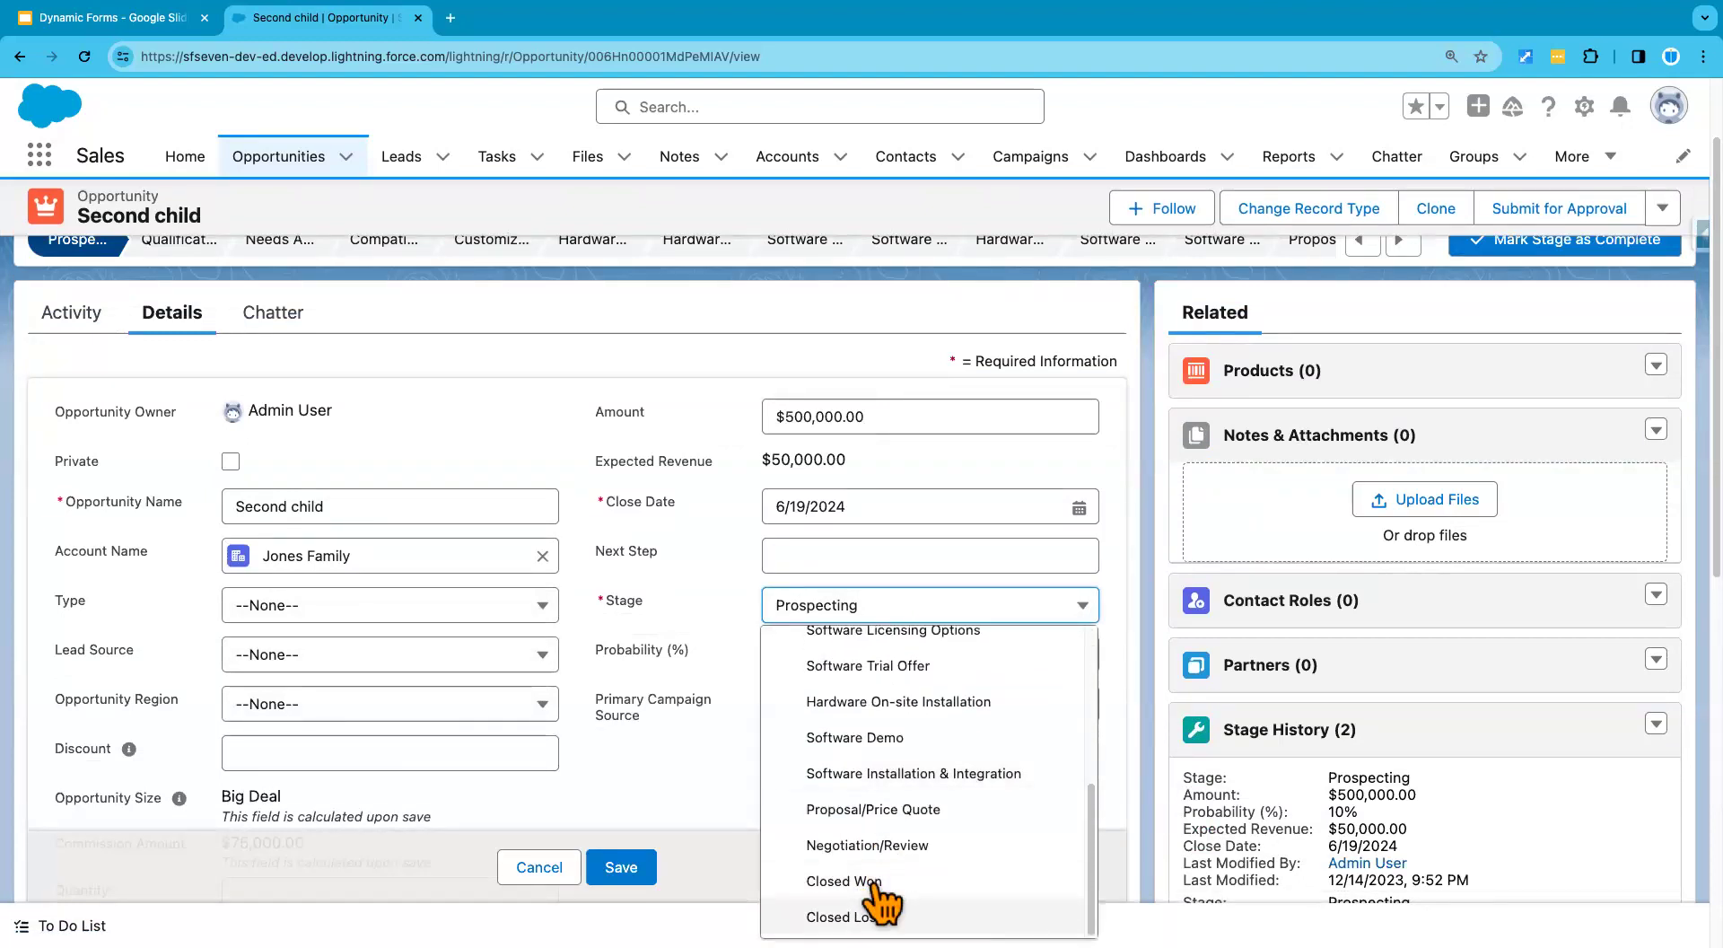
left_click(542, 867)
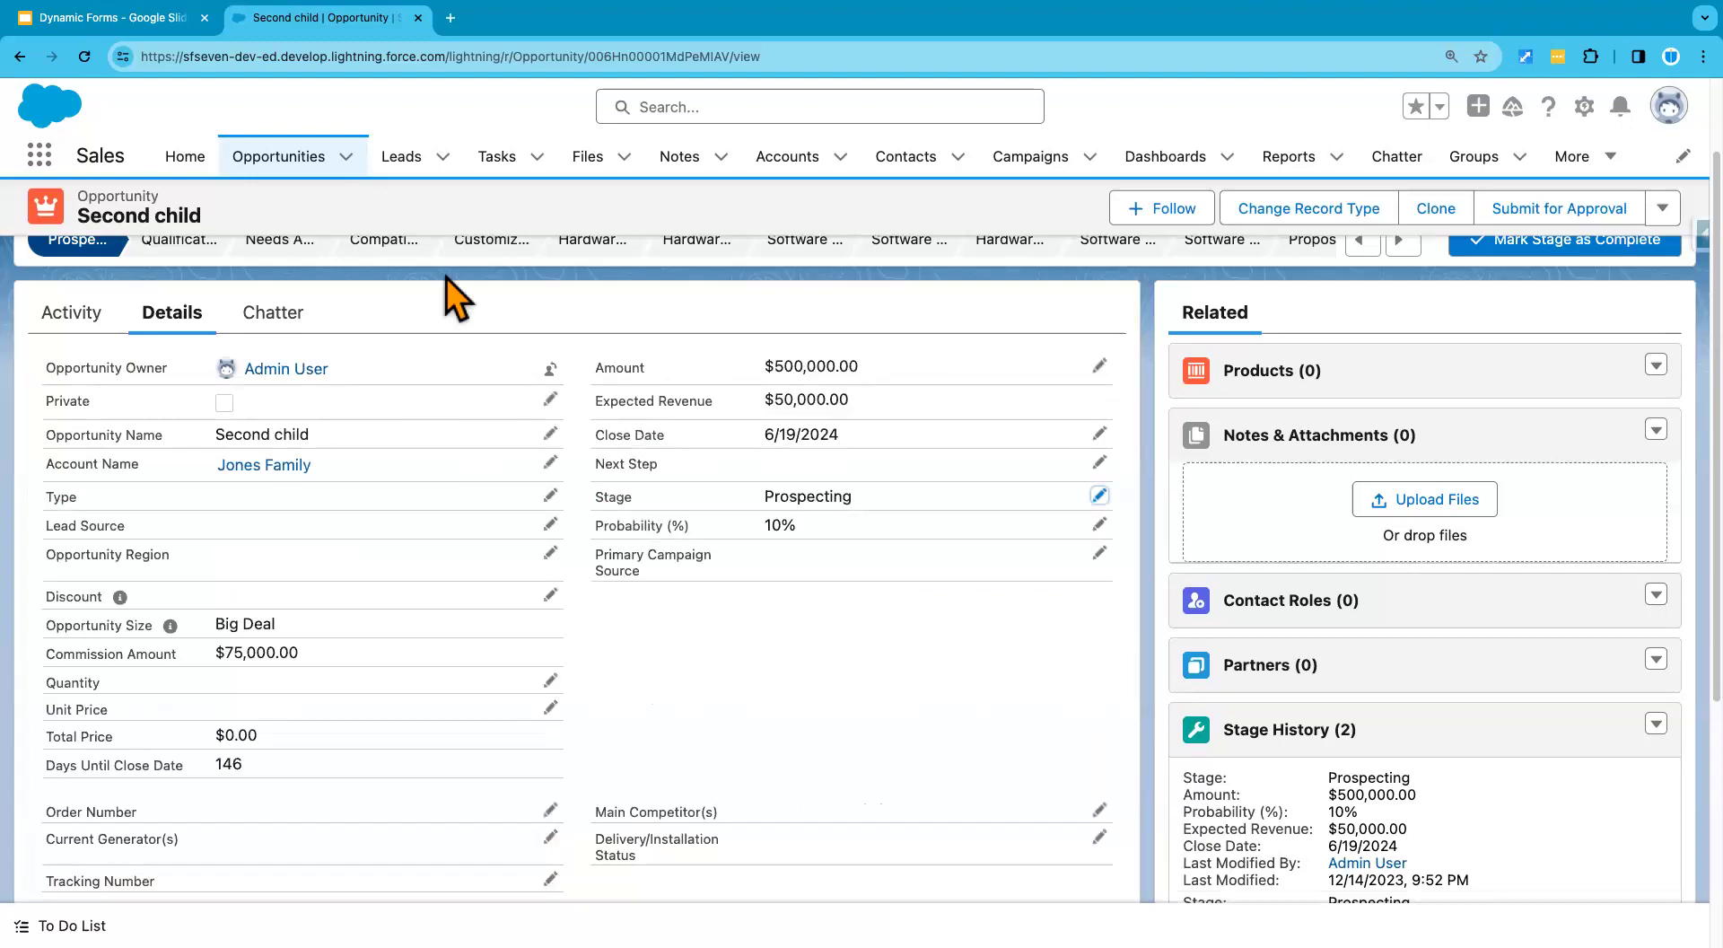
Step: Open the Opportunity object's Fields & Relationships in Setup
left_click(1585, 108)
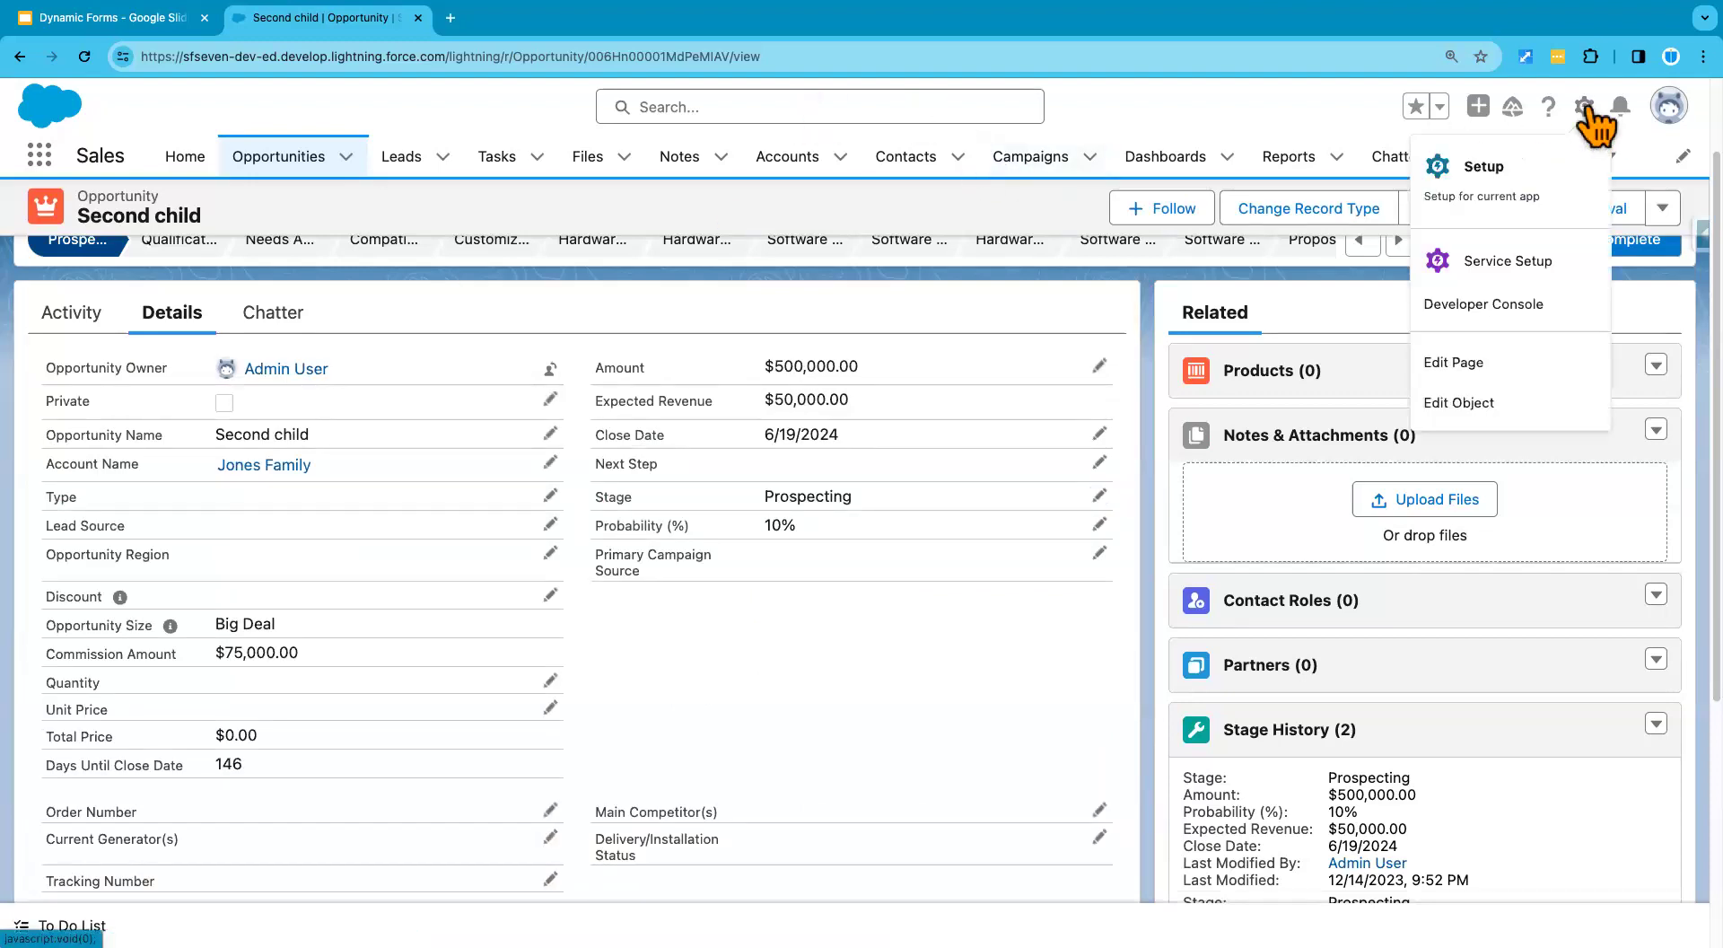
left_click(1485, 406)
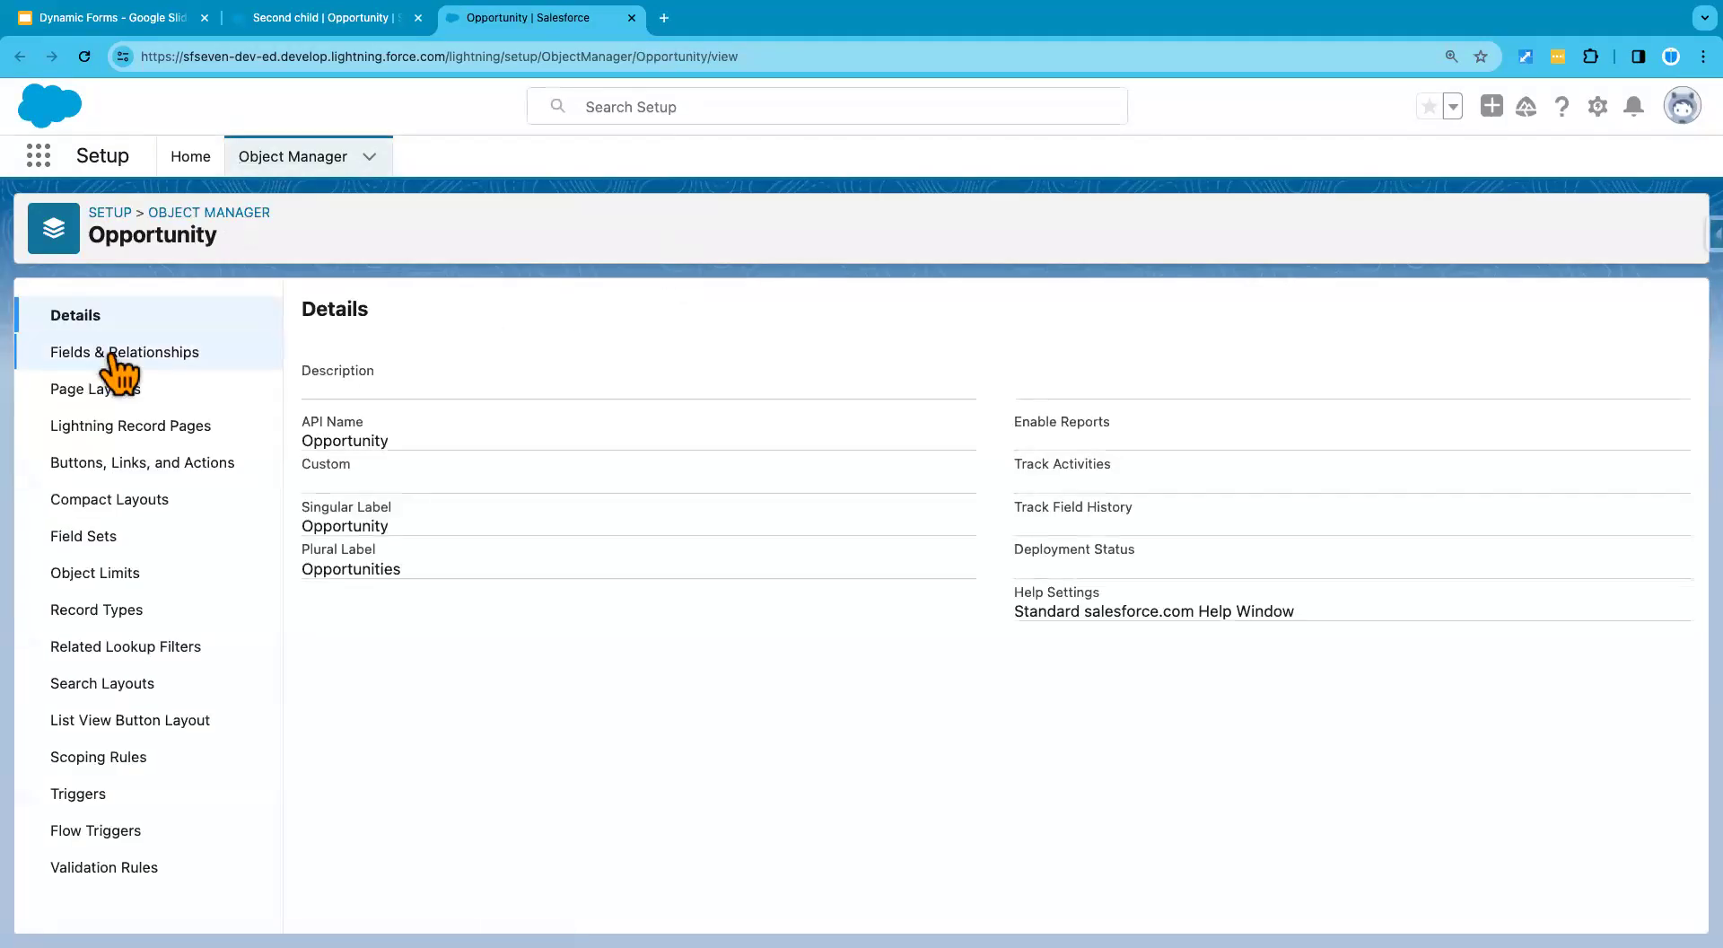
left_click(114, 355)
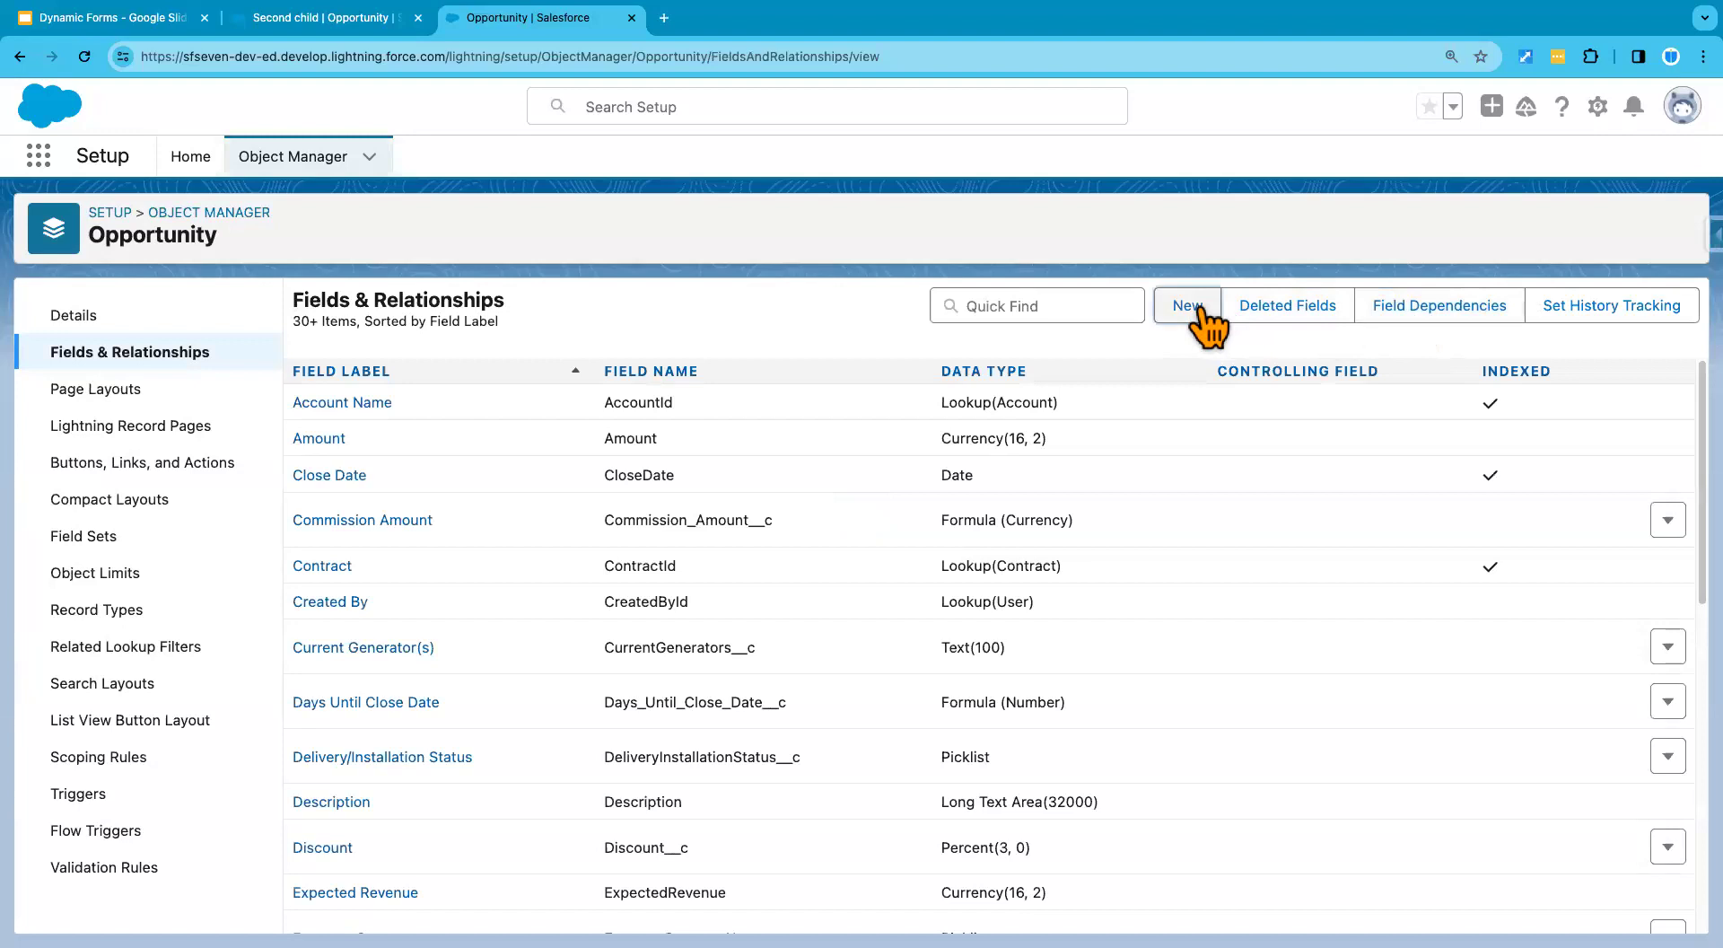
Step: Start a new custom field on Opportunity with the Text data type
left_click(1189, 307)
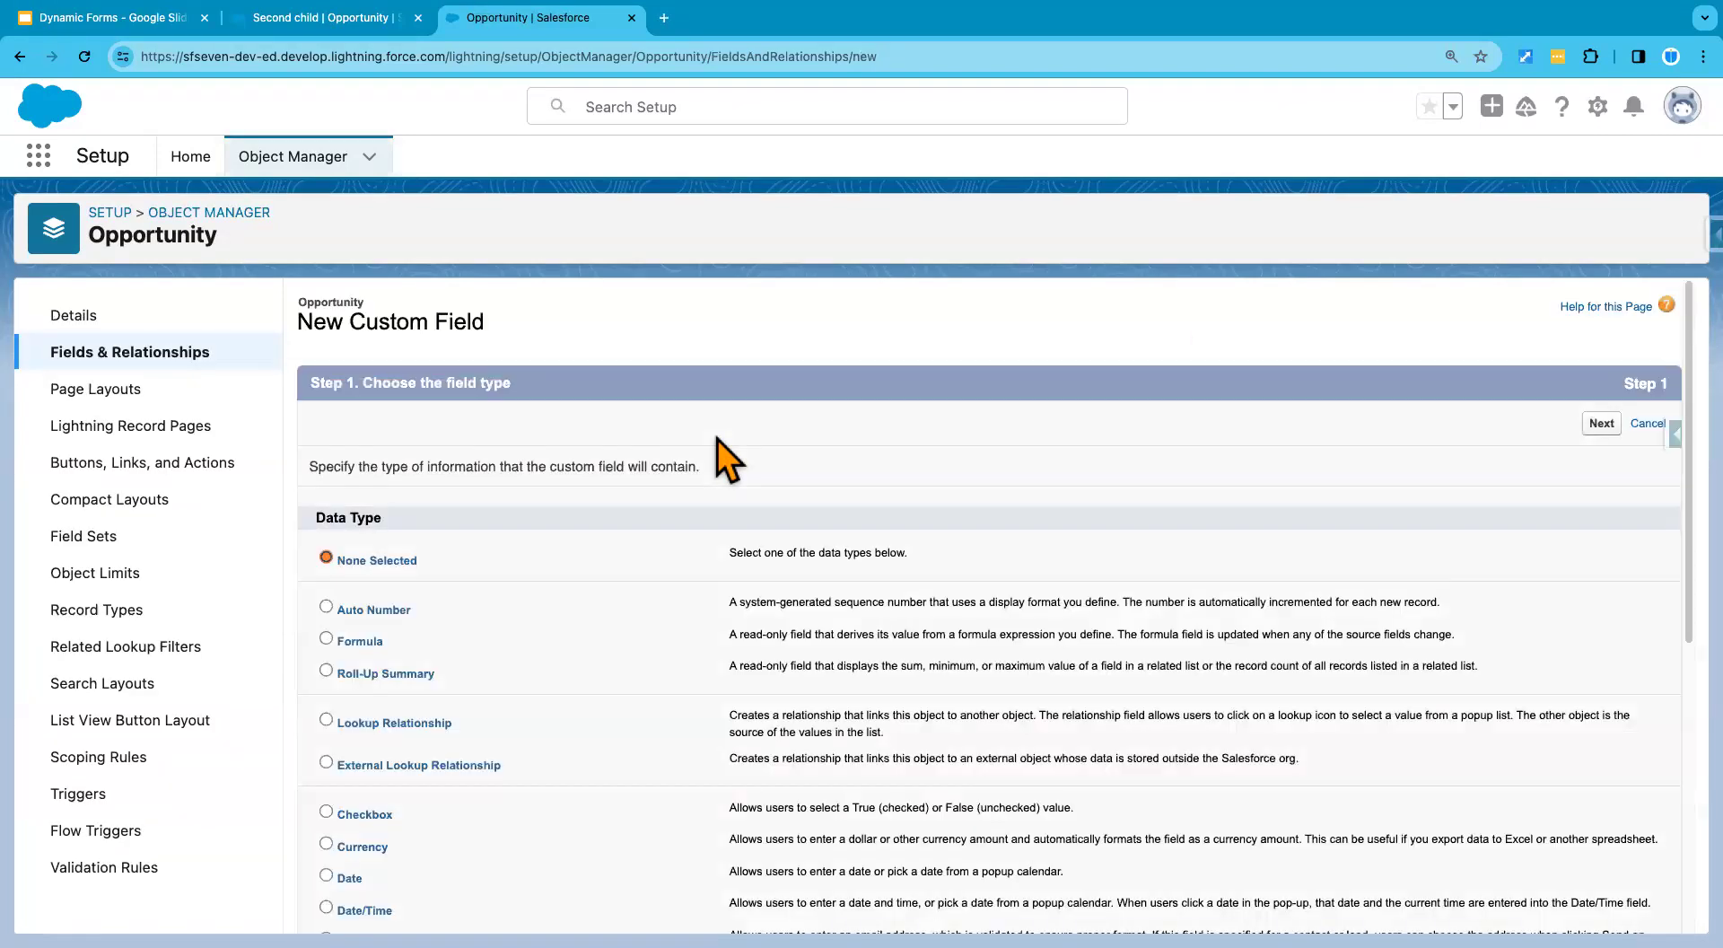
scroll(440, 673, "down", 2)
scroll(433, 655, "down", 6)
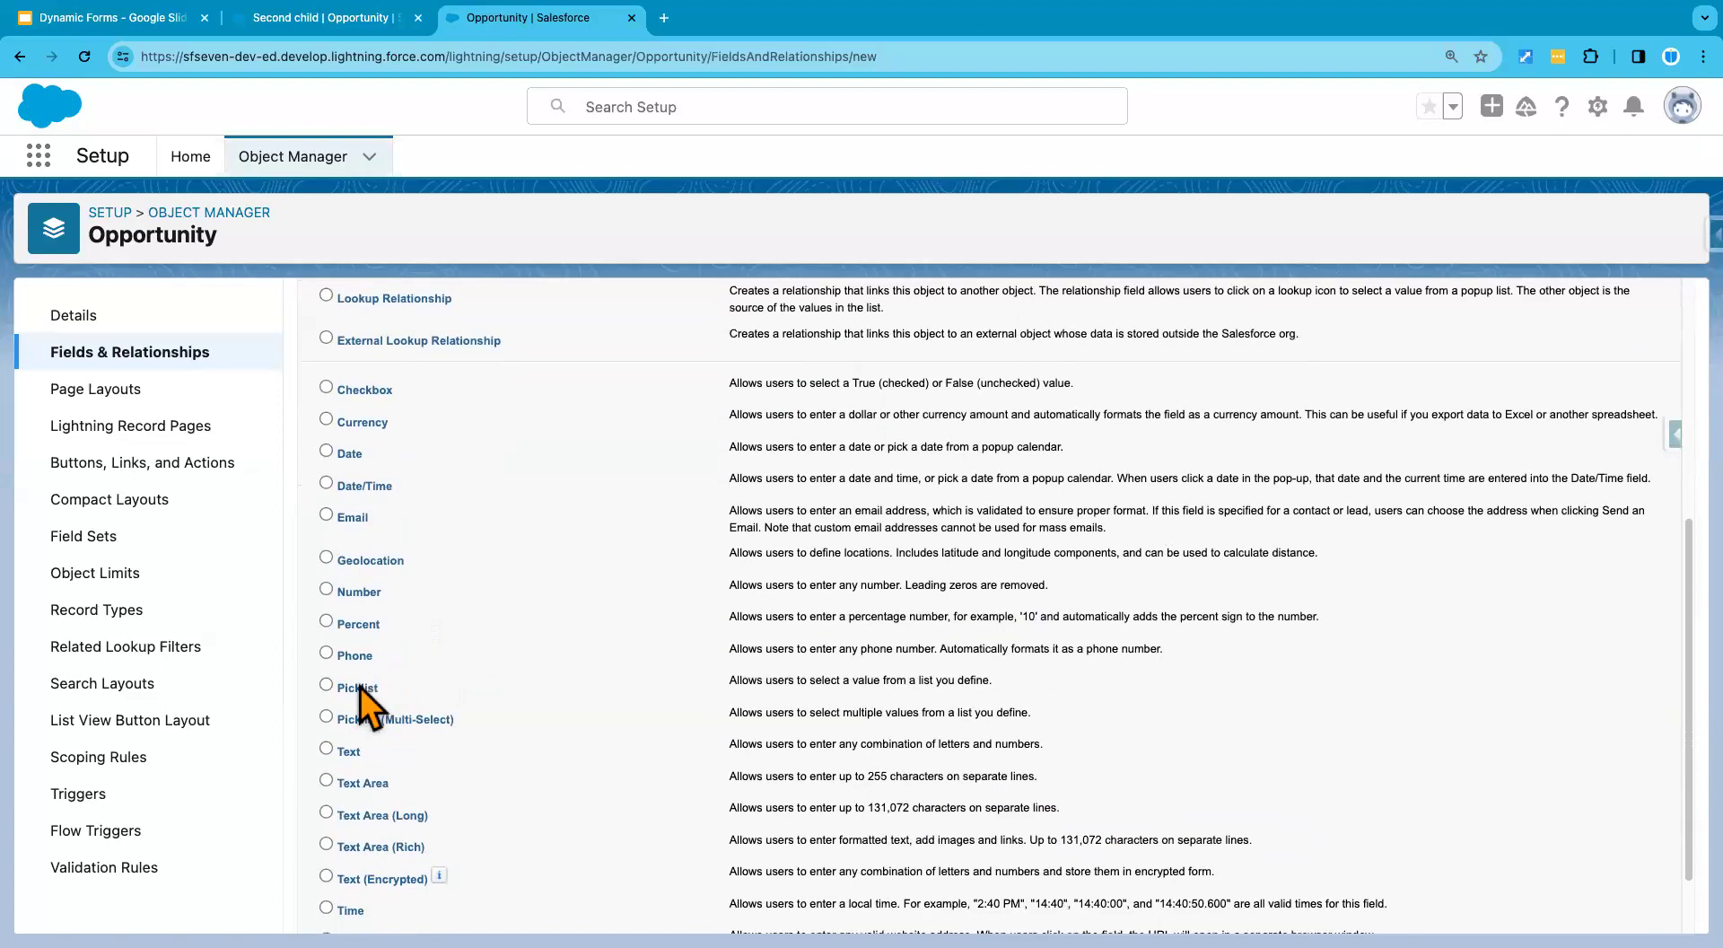
scroll(1412, 478, "up", 8)
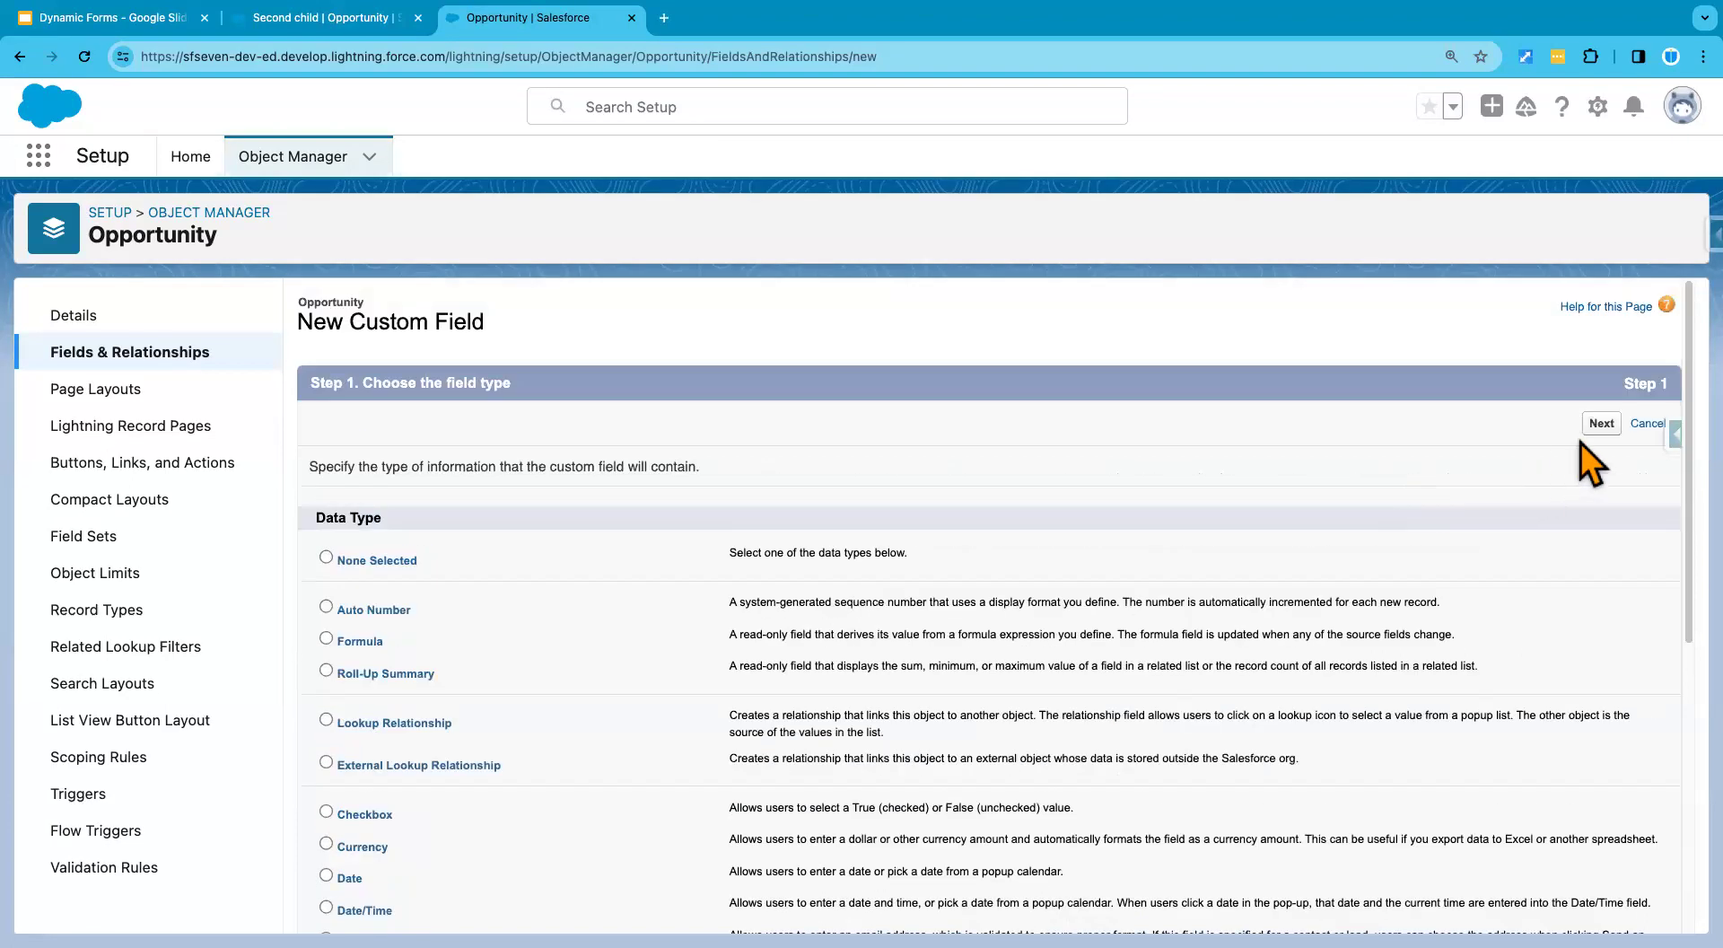
left_click(1596, 423)
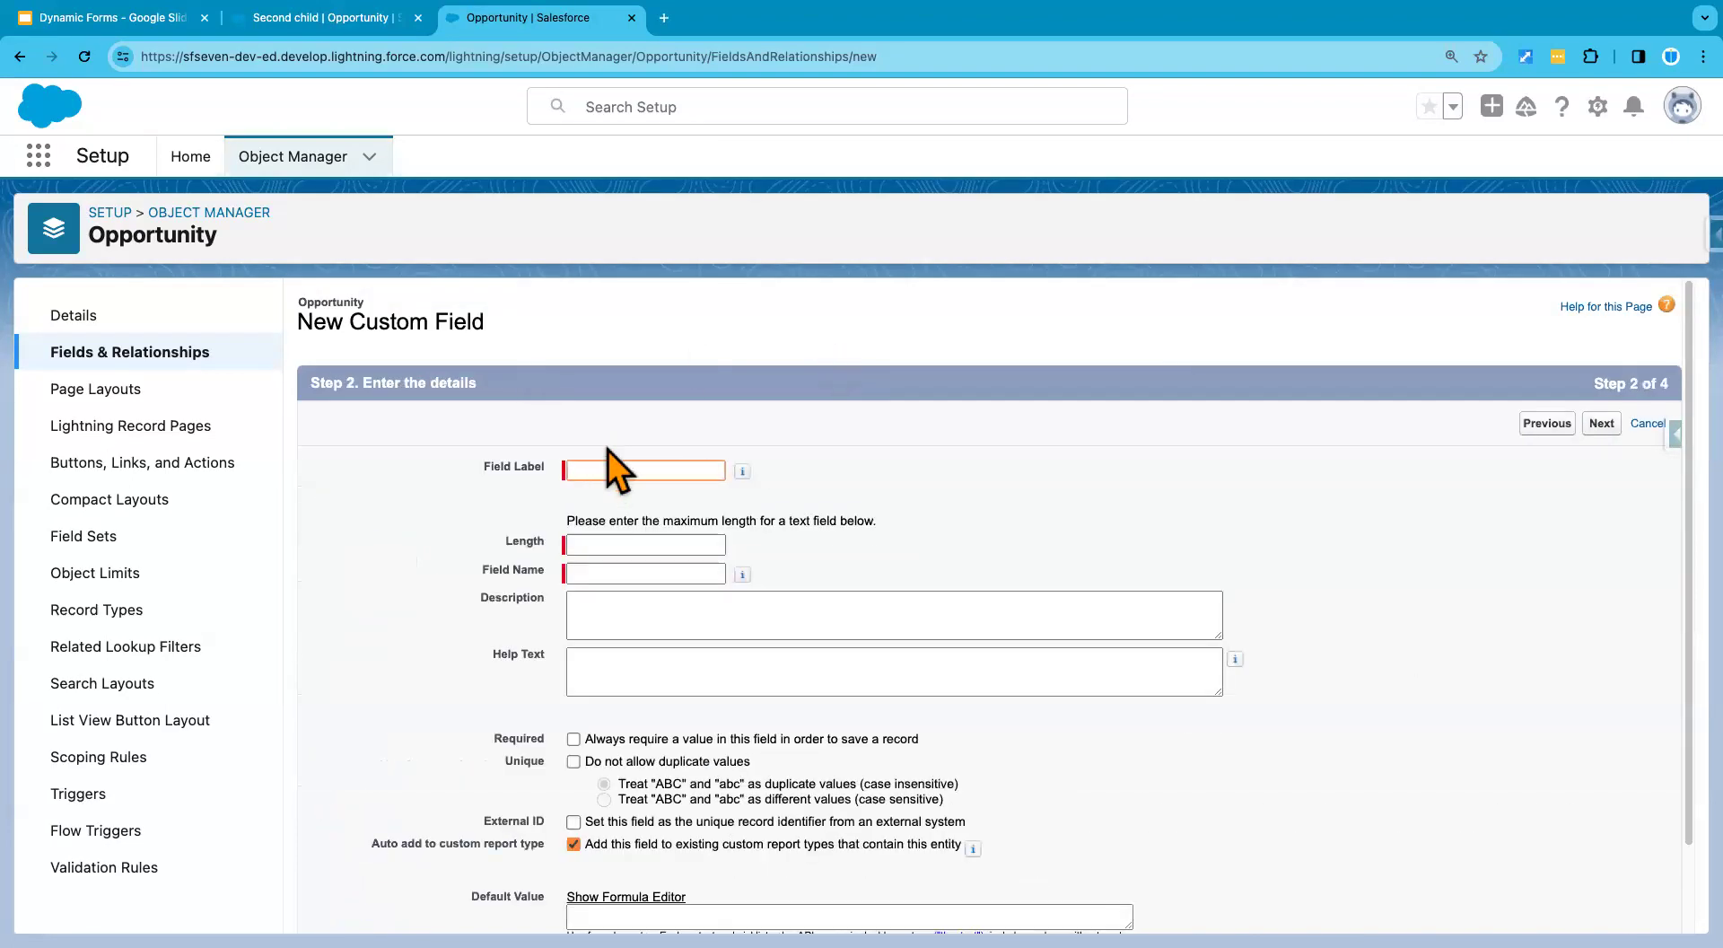
Step: Label the field Closed Comment, with field name Closed_Comment and length 250, and proceed to field-level security
type("Closed Comments")
left_click(901, 462)
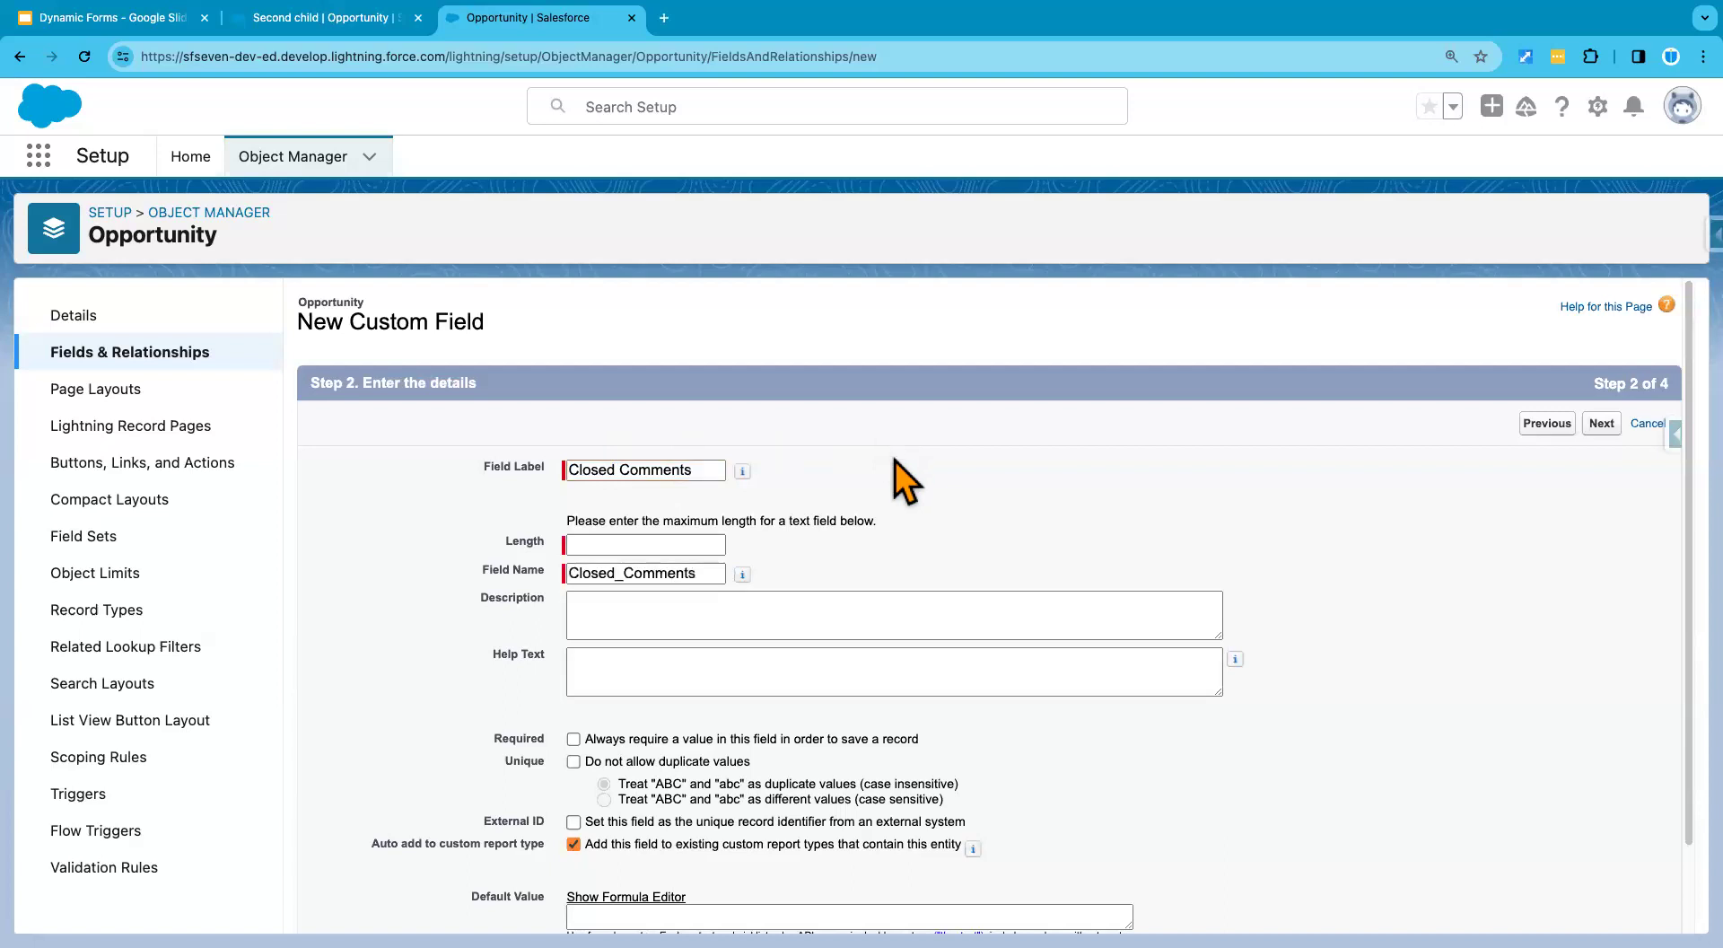
left_click(708, 470)
key("BackSpace")
left_click(718, 573)
key("BackSpace")
left_click(664, 544)
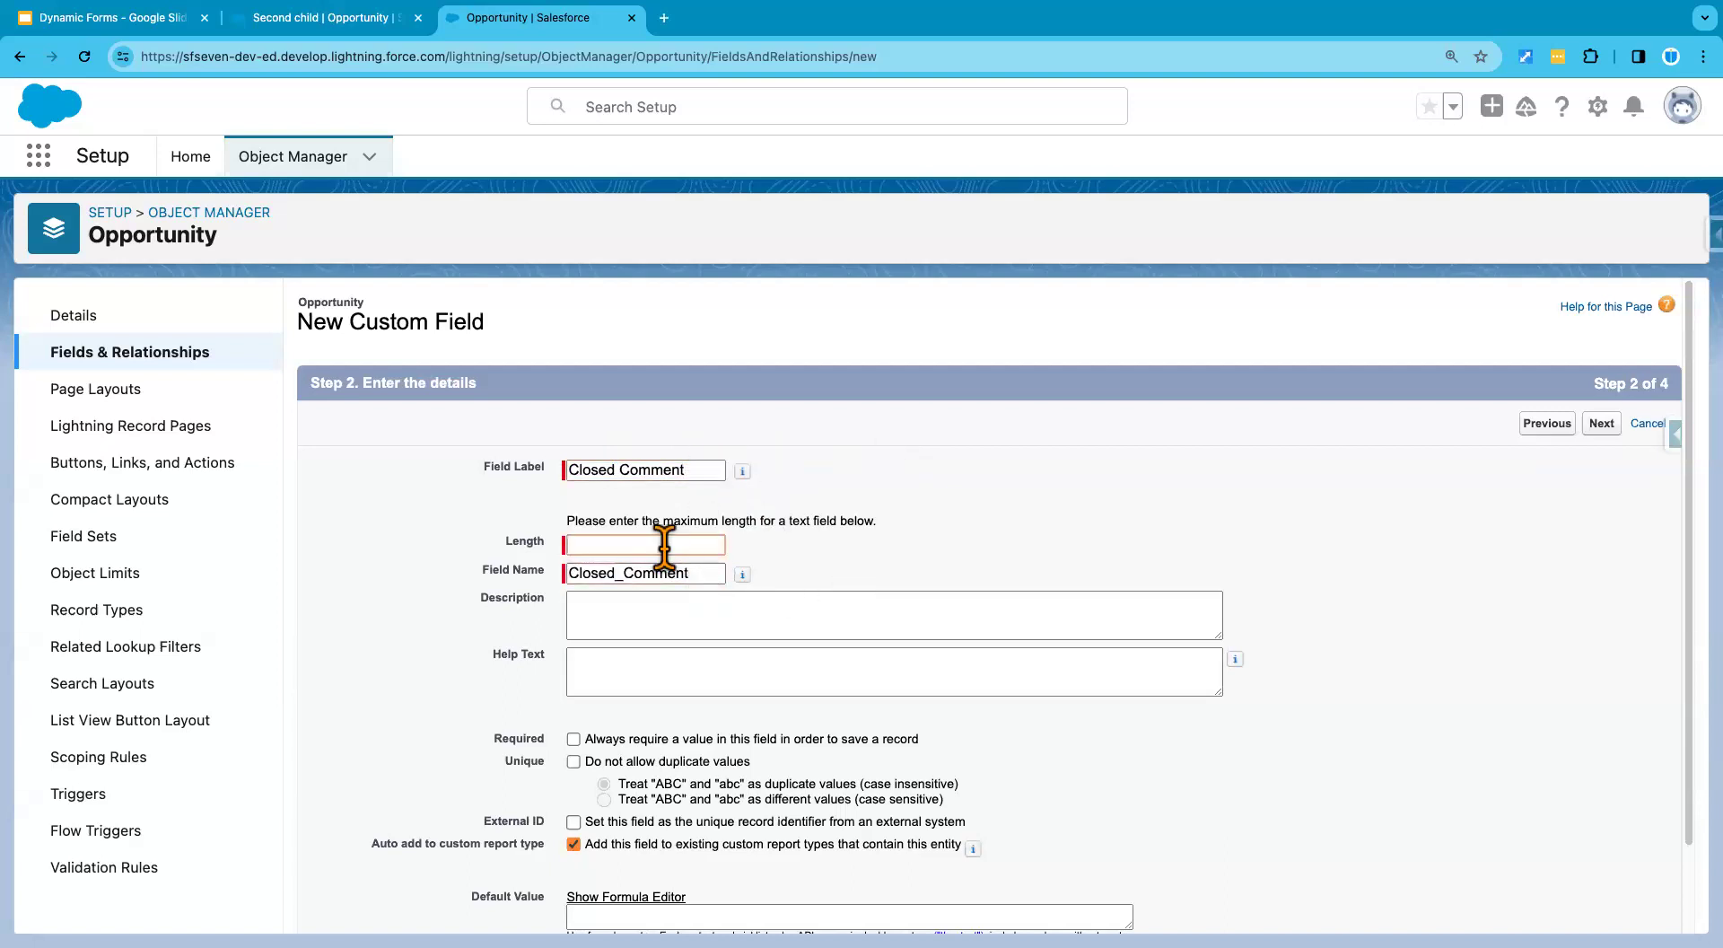
type("250")
scroll(923, 661, "down", 2)
scroll(970, 646, "up", 2)
left_click(1602, 426)
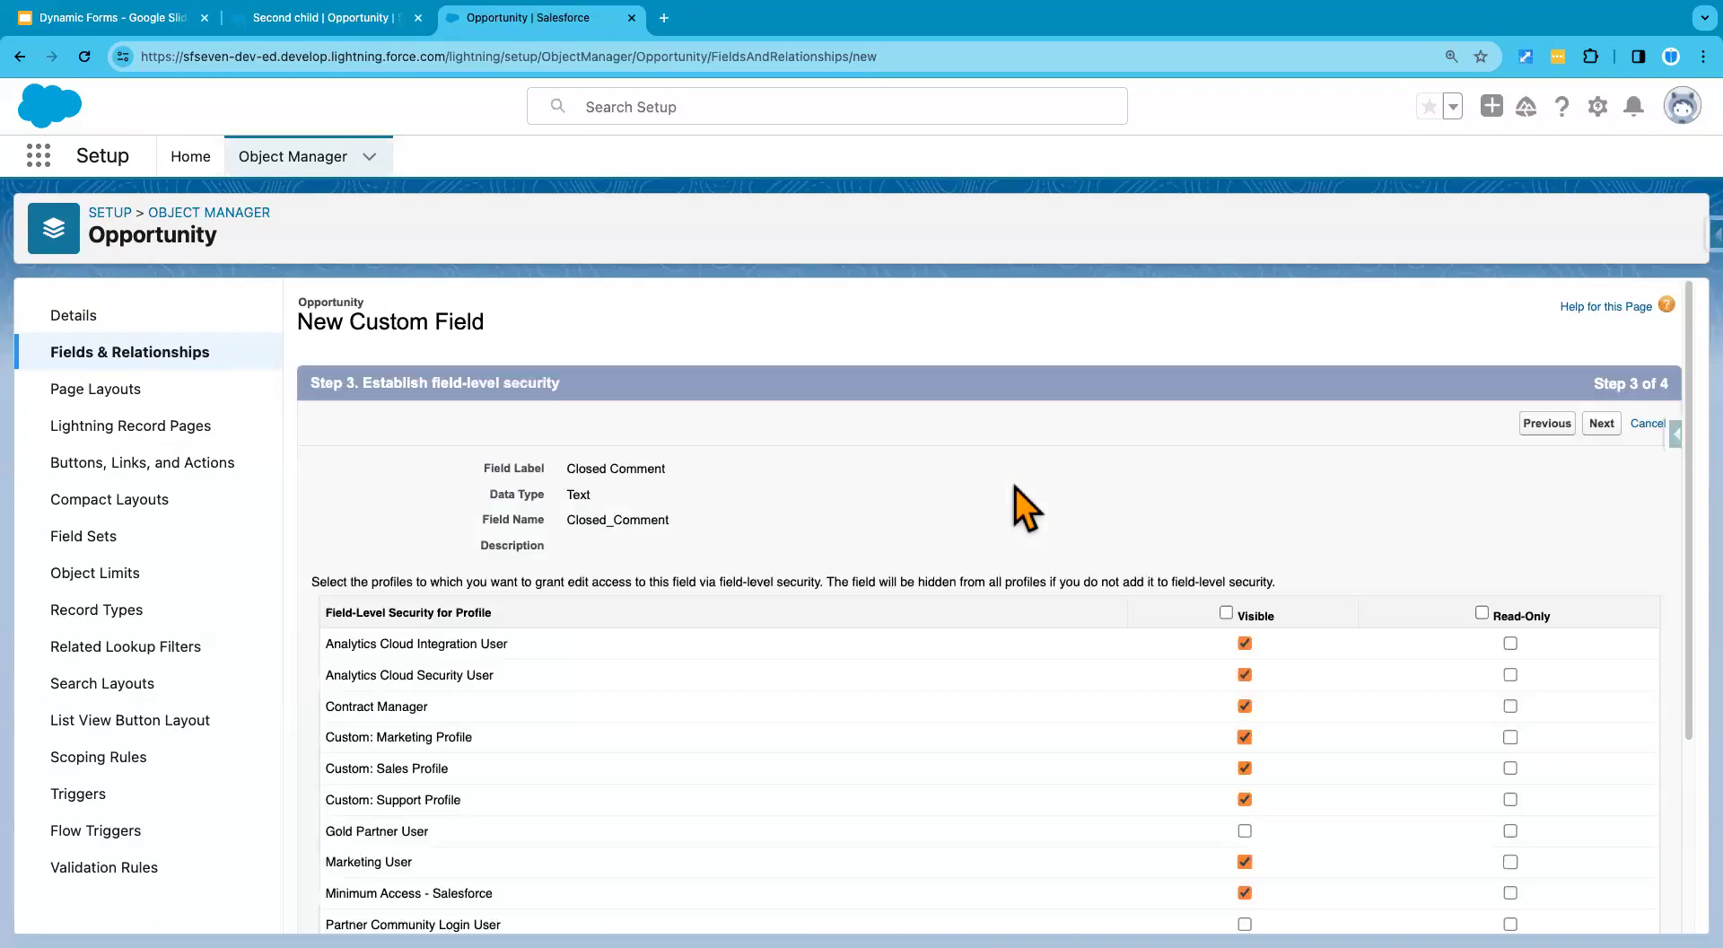
Step: Accept the default field-level security and all page layouts, save the field and return to the Opportunity field list
left_click(1602, 425)
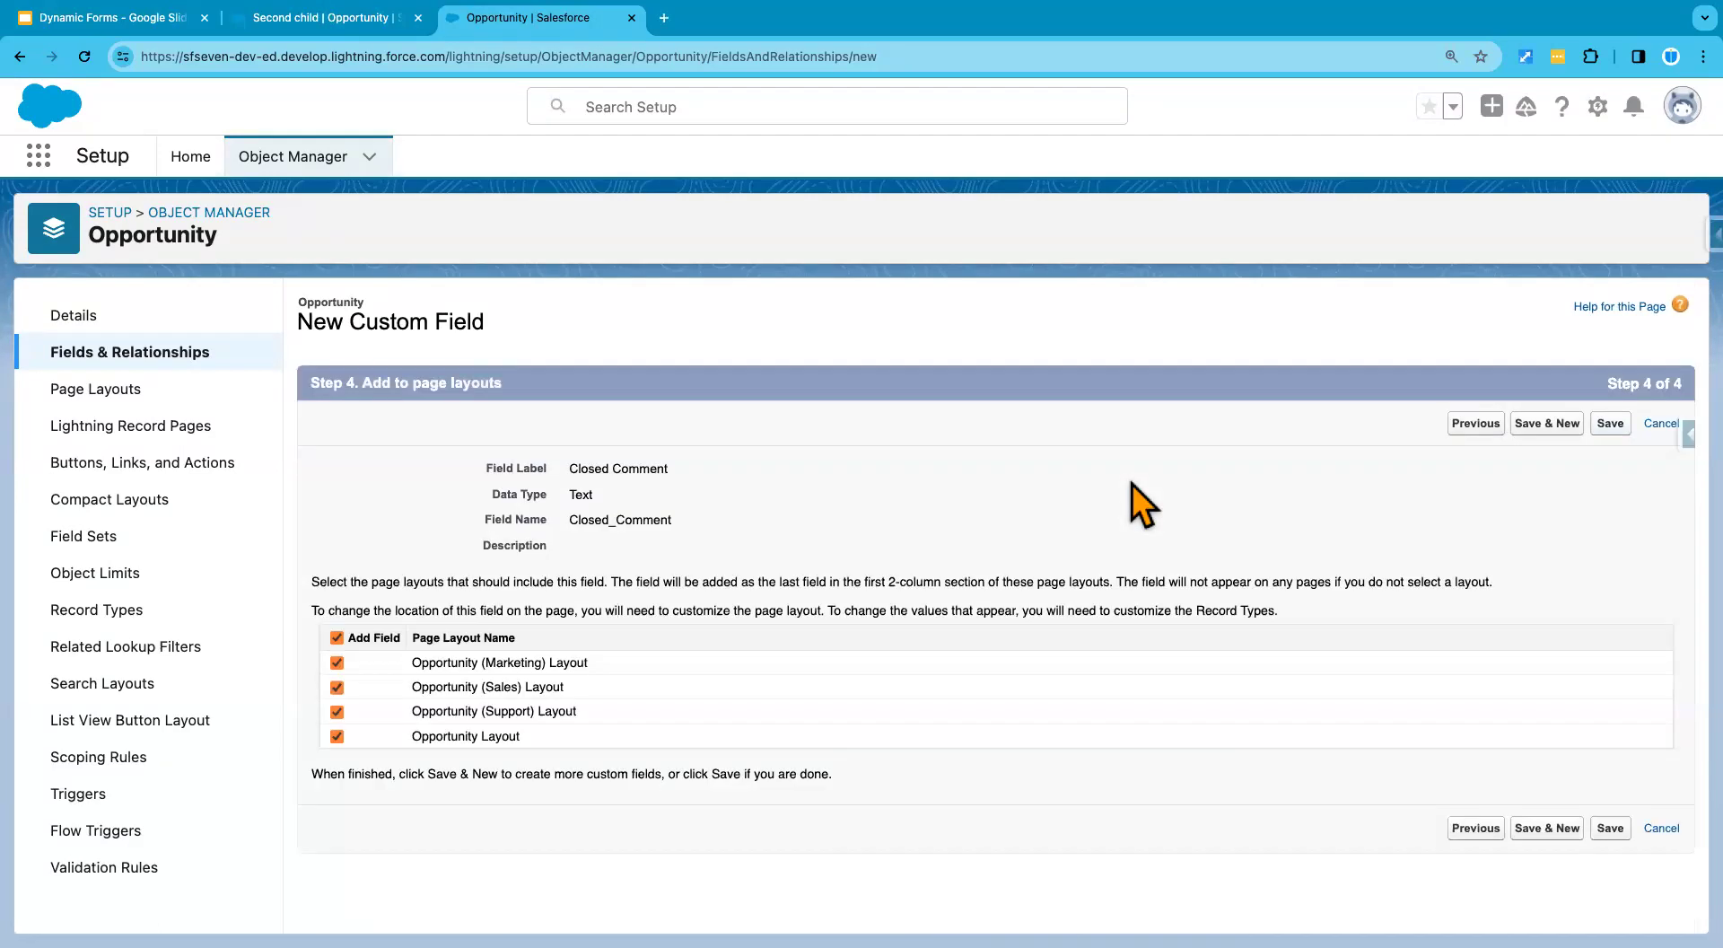
left_click(1610, 828)
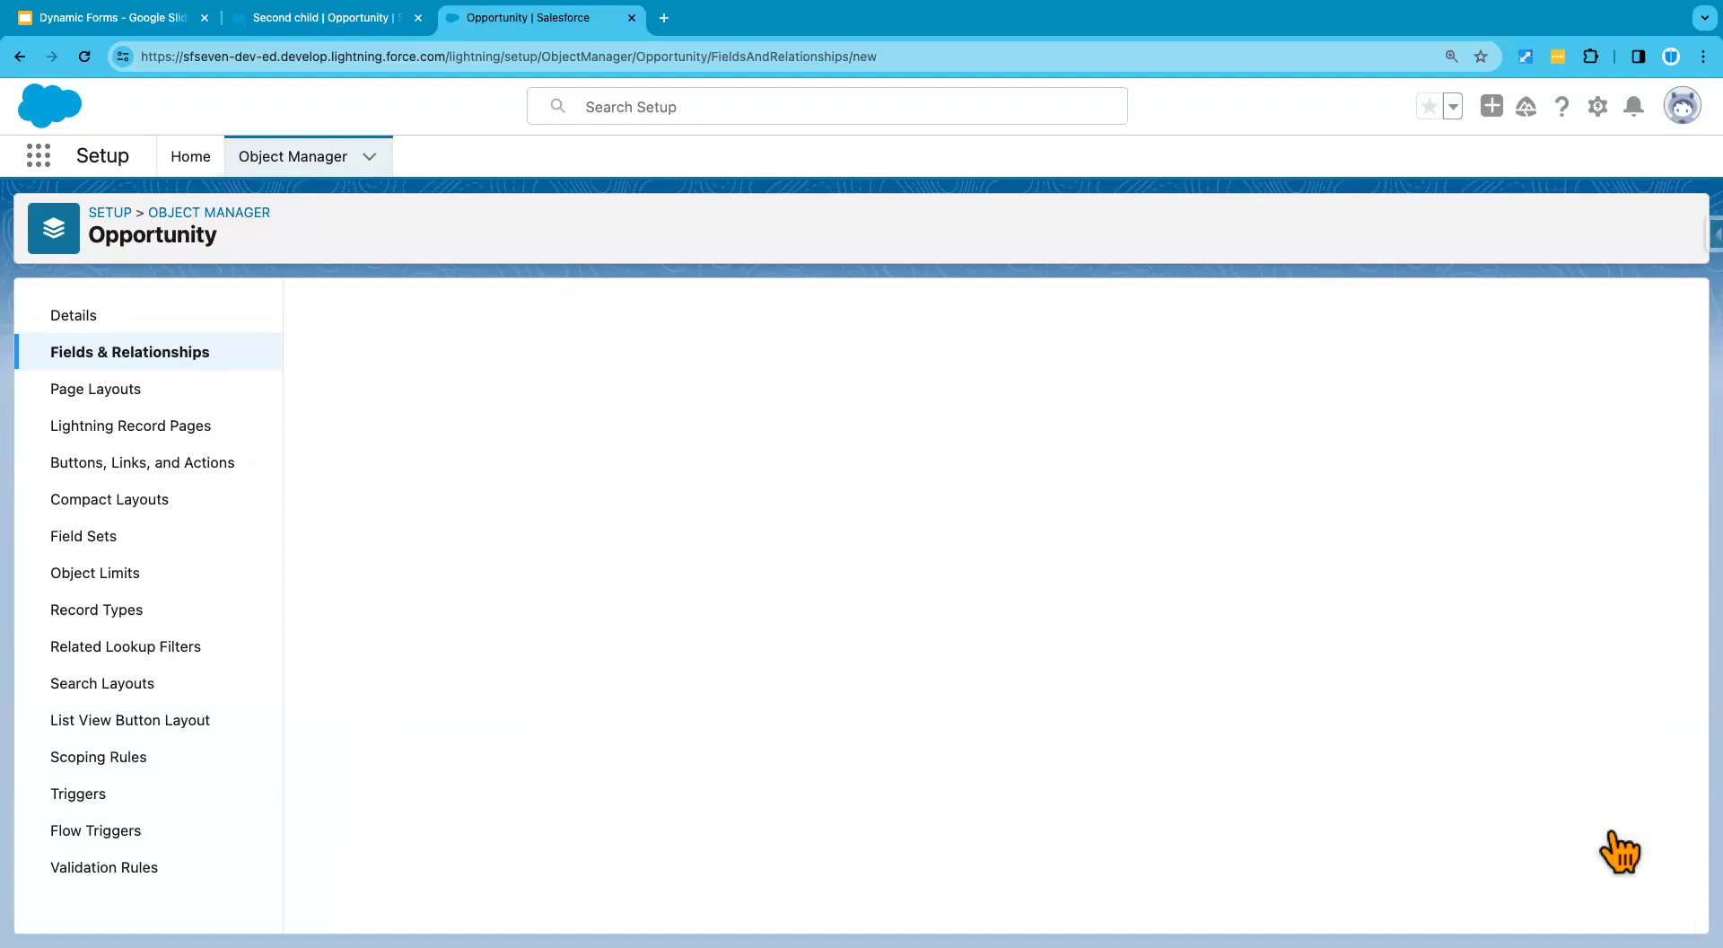
left_click(170, 359)
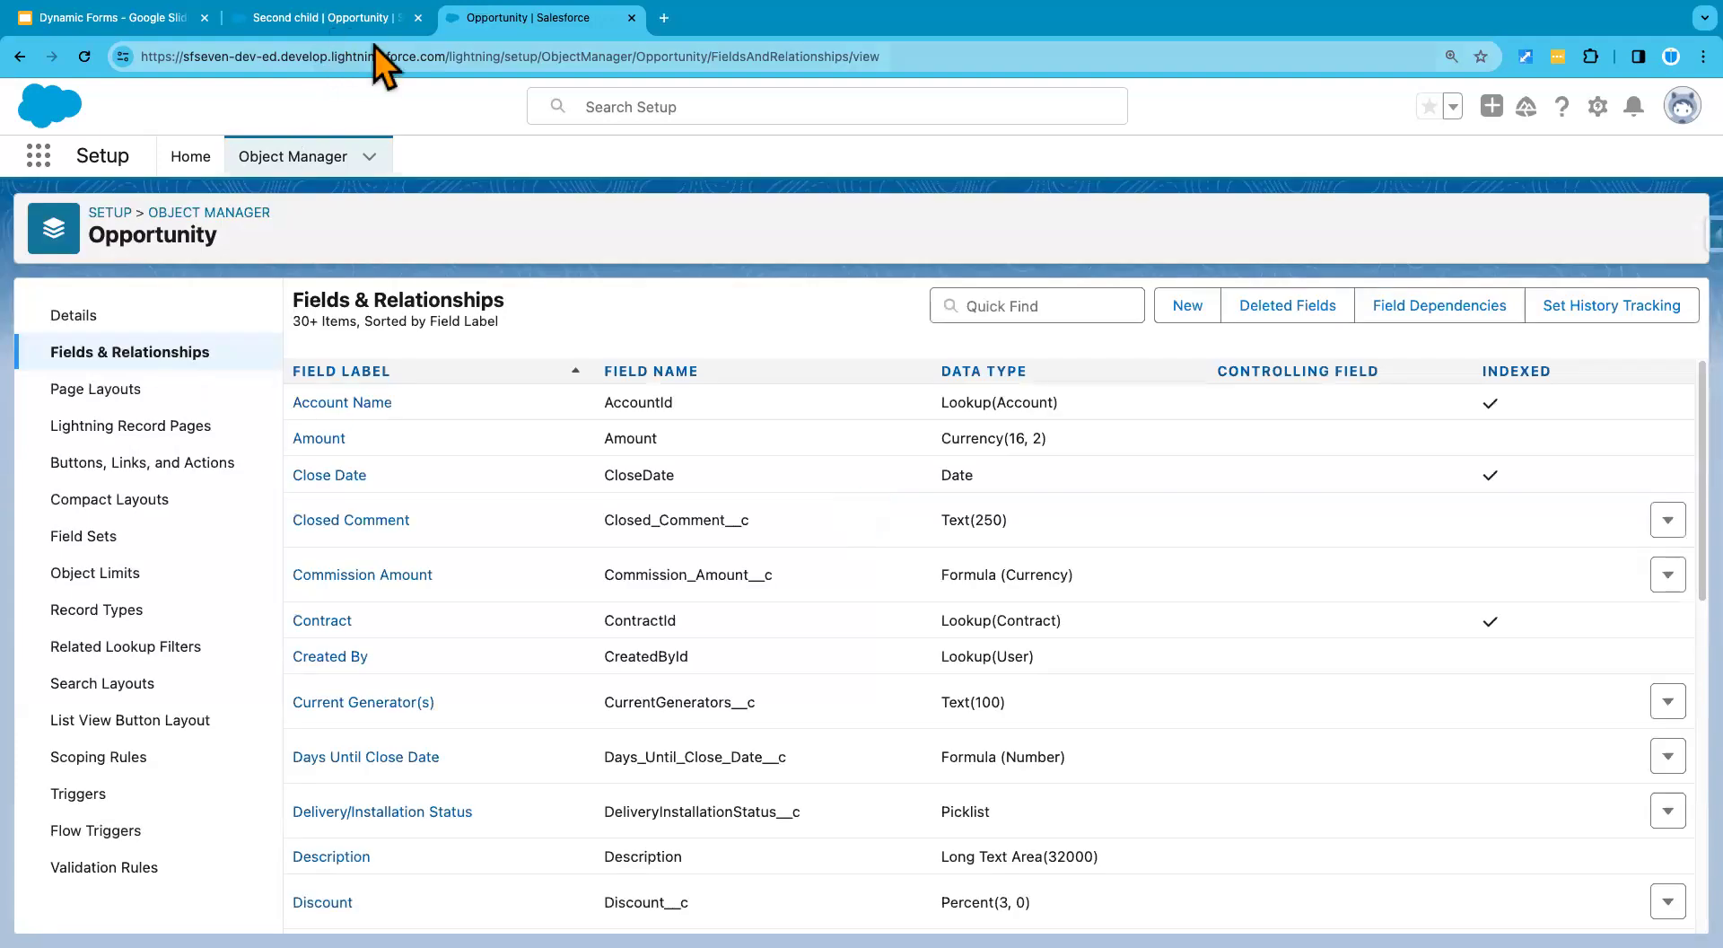
Step: Return to the Second child record and open its record page for editing in Lightning App Builder
left_click(339, 20)
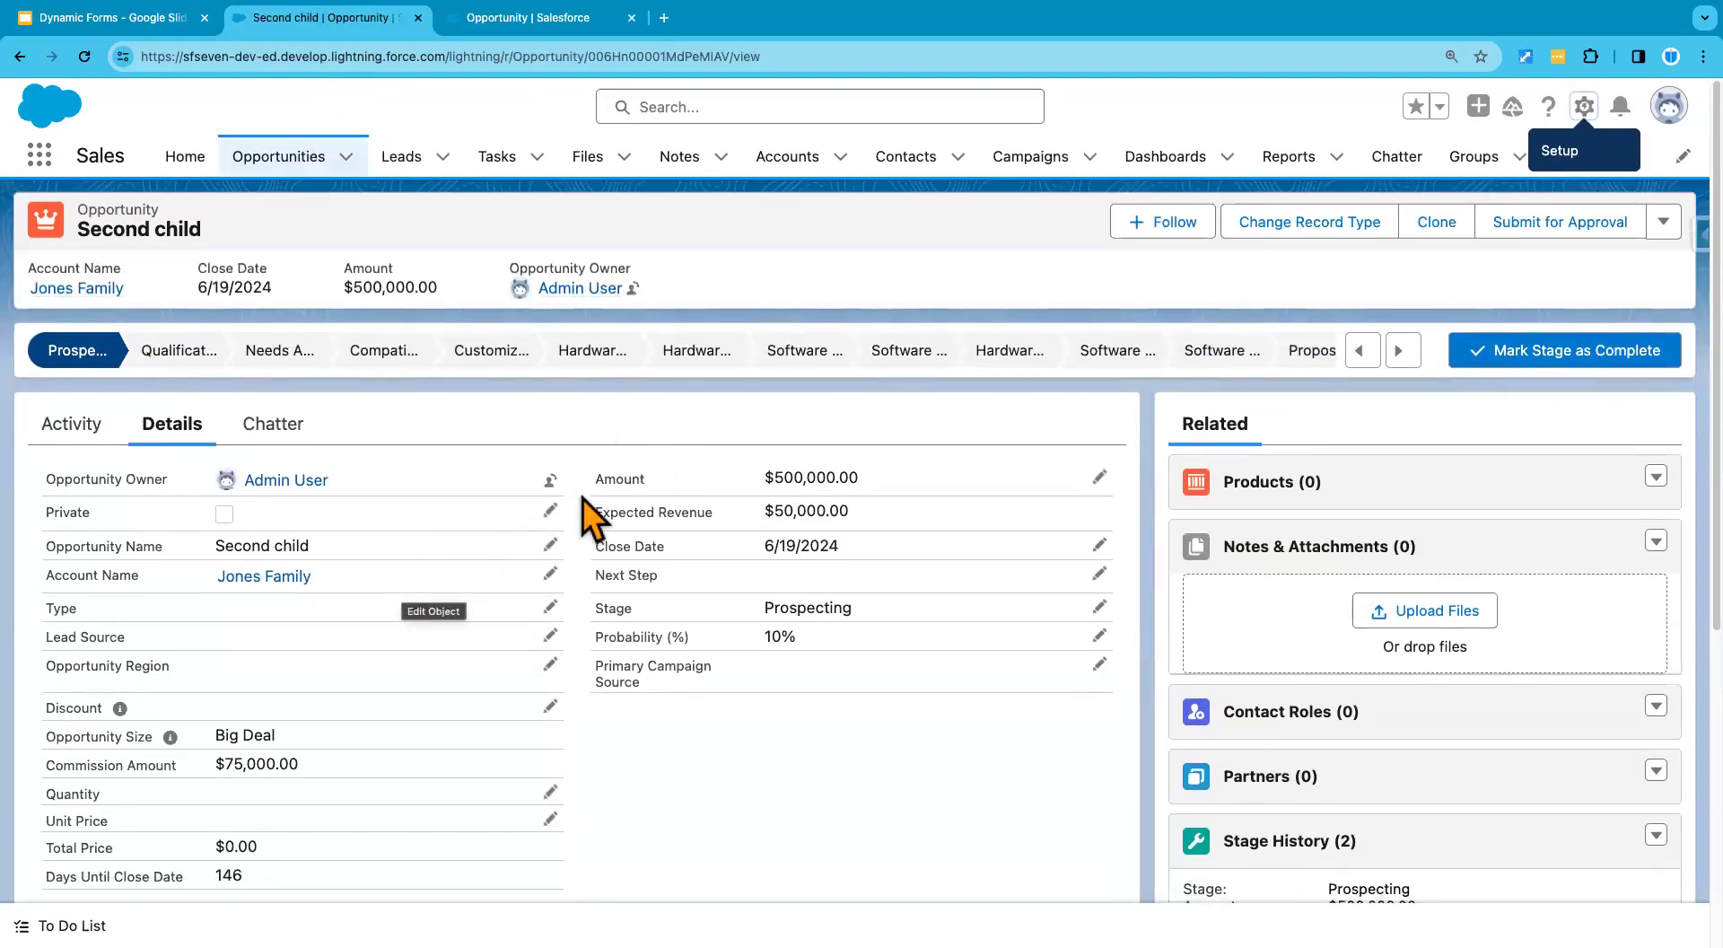
left_click(1584, 106)
left_click(1454, 362)
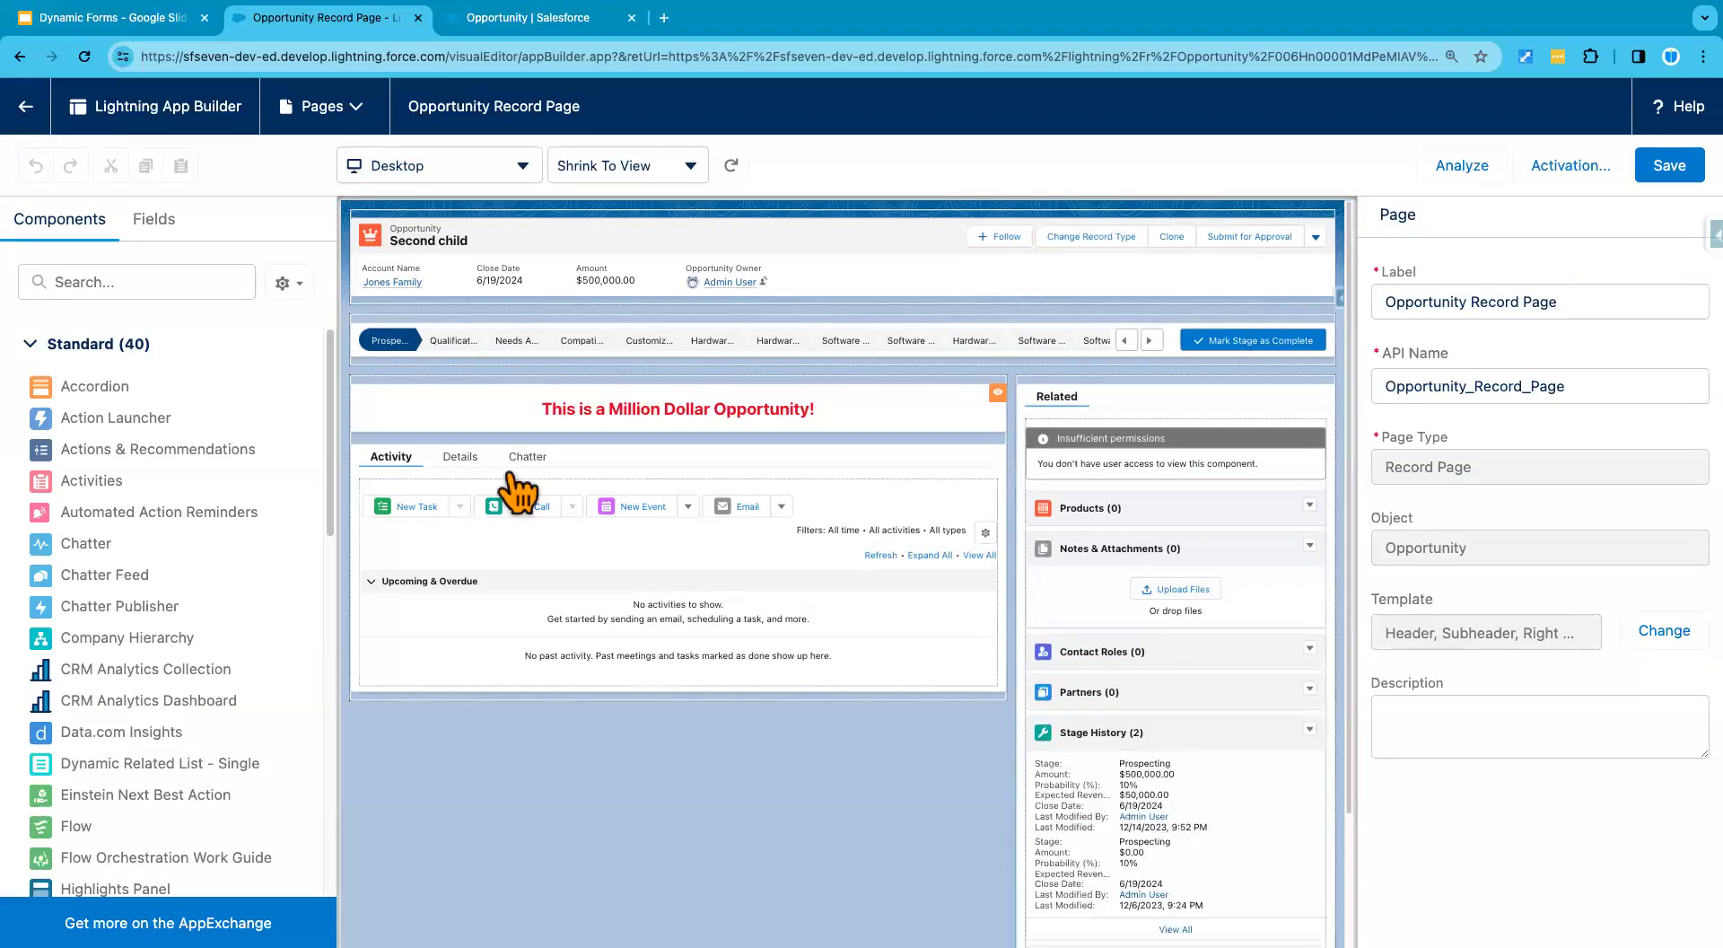
Step: Upgrade the record detail on the Details tab to Dynamic Forms, using Opportunity Layout as the source and without migrating into an Accordion
left_click(460, 461)
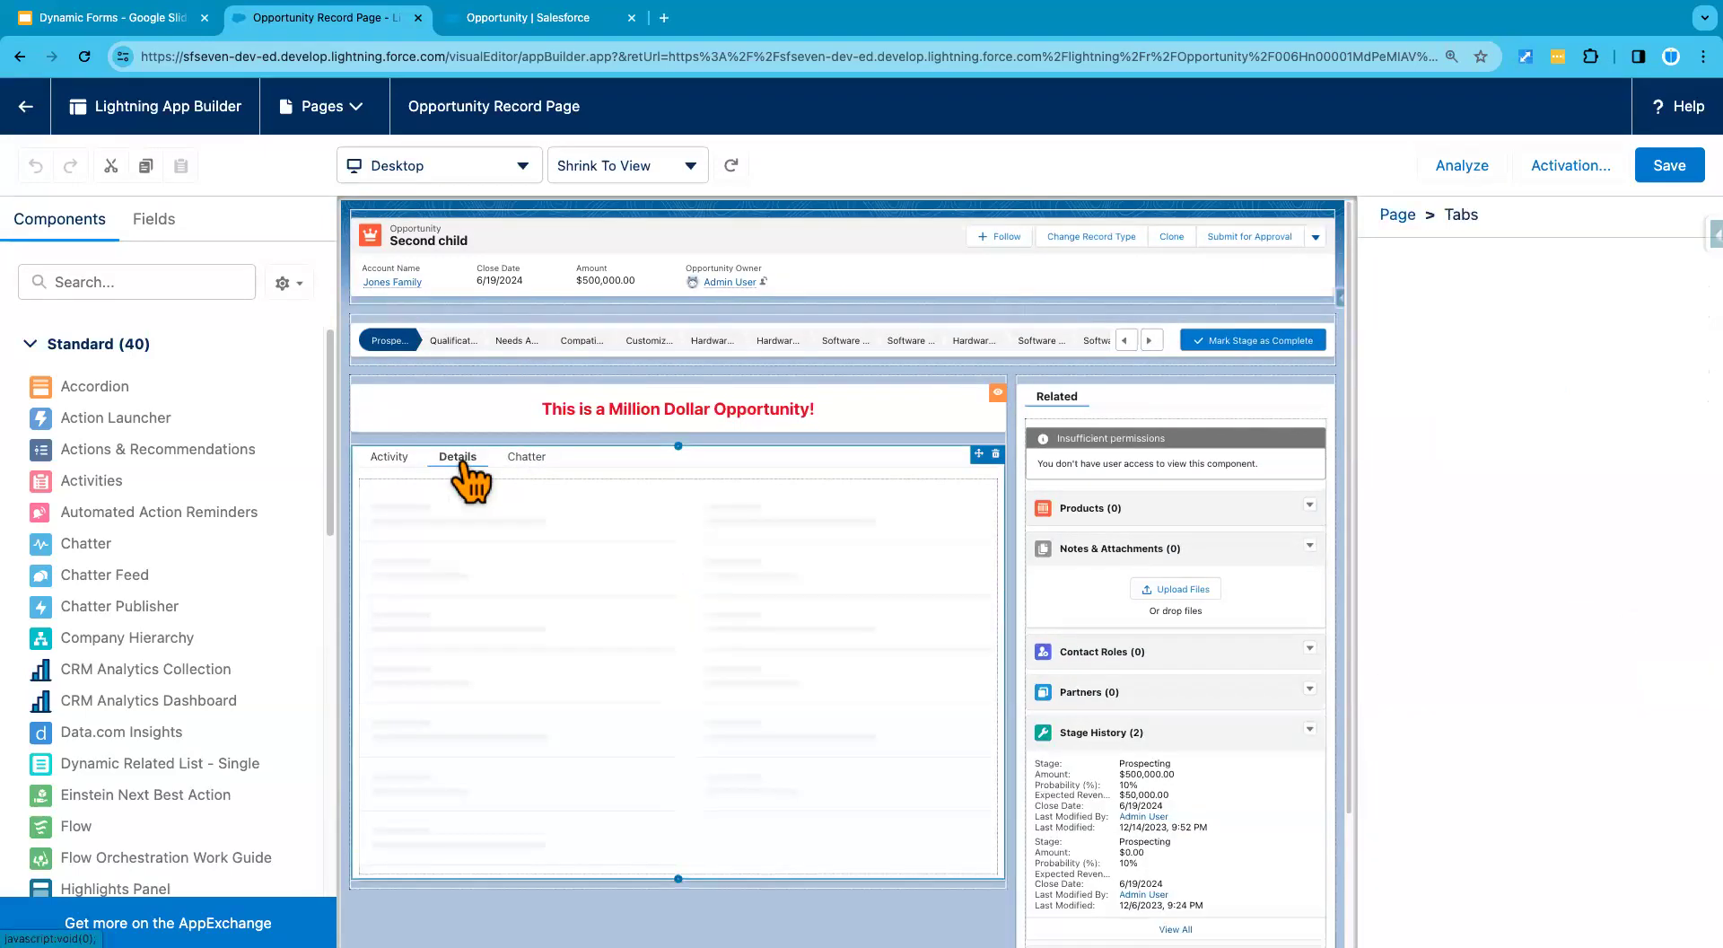
scroll(544, 777, "down", 1)
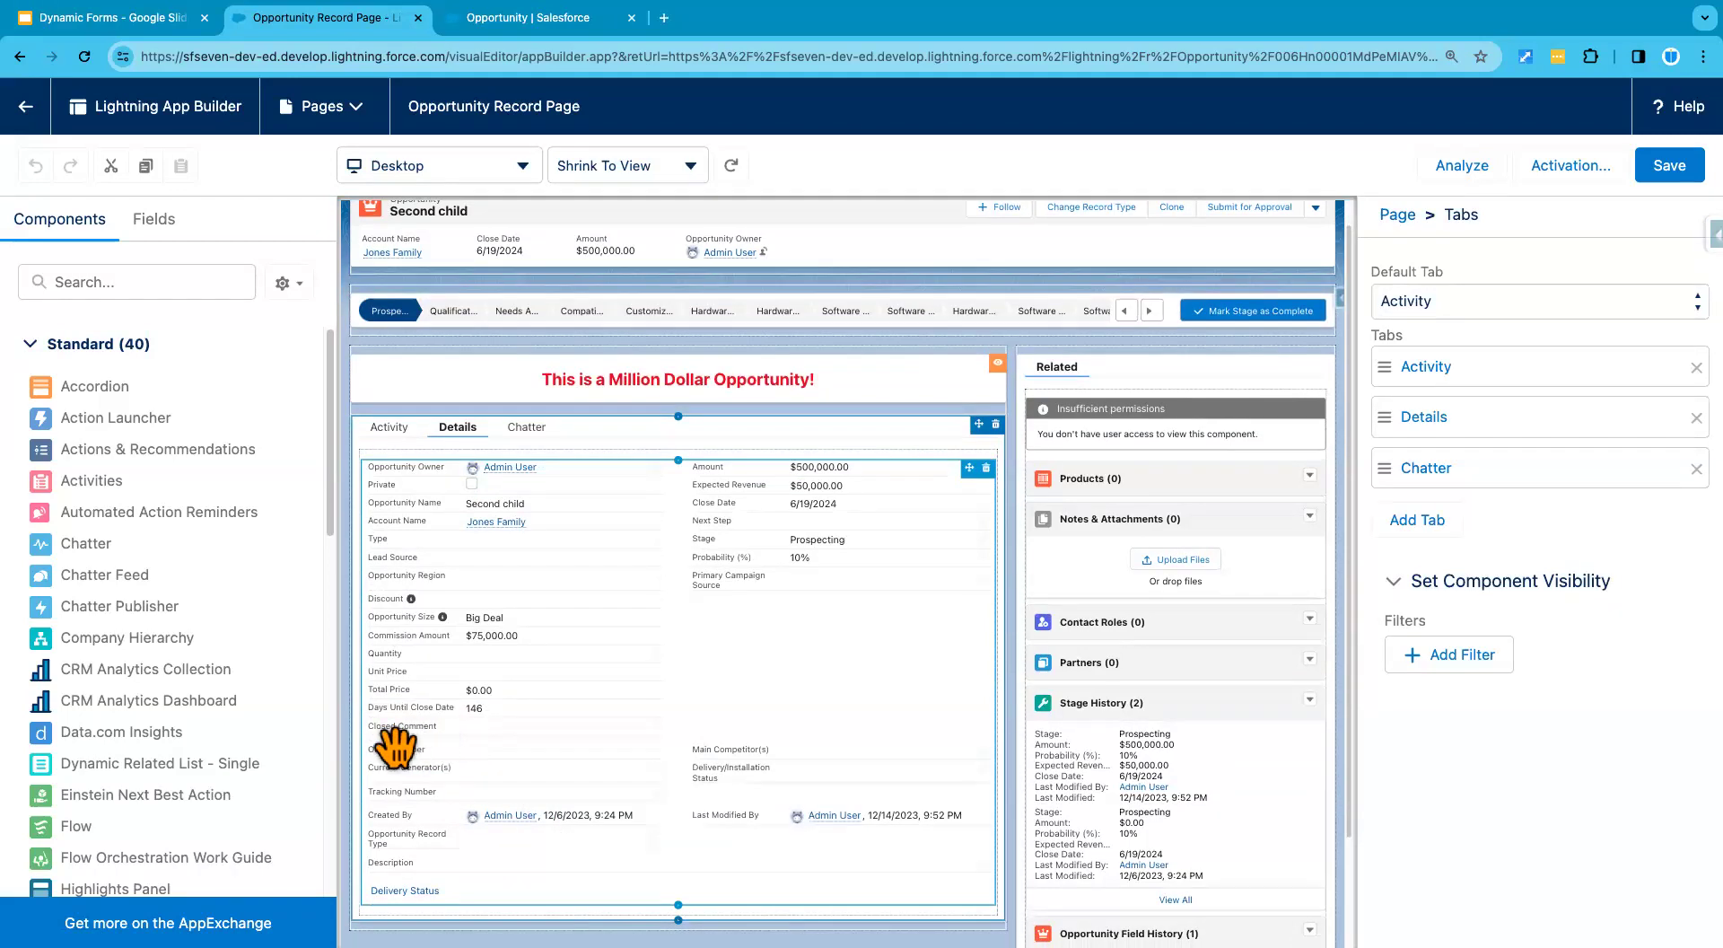
left_click(666, 669)
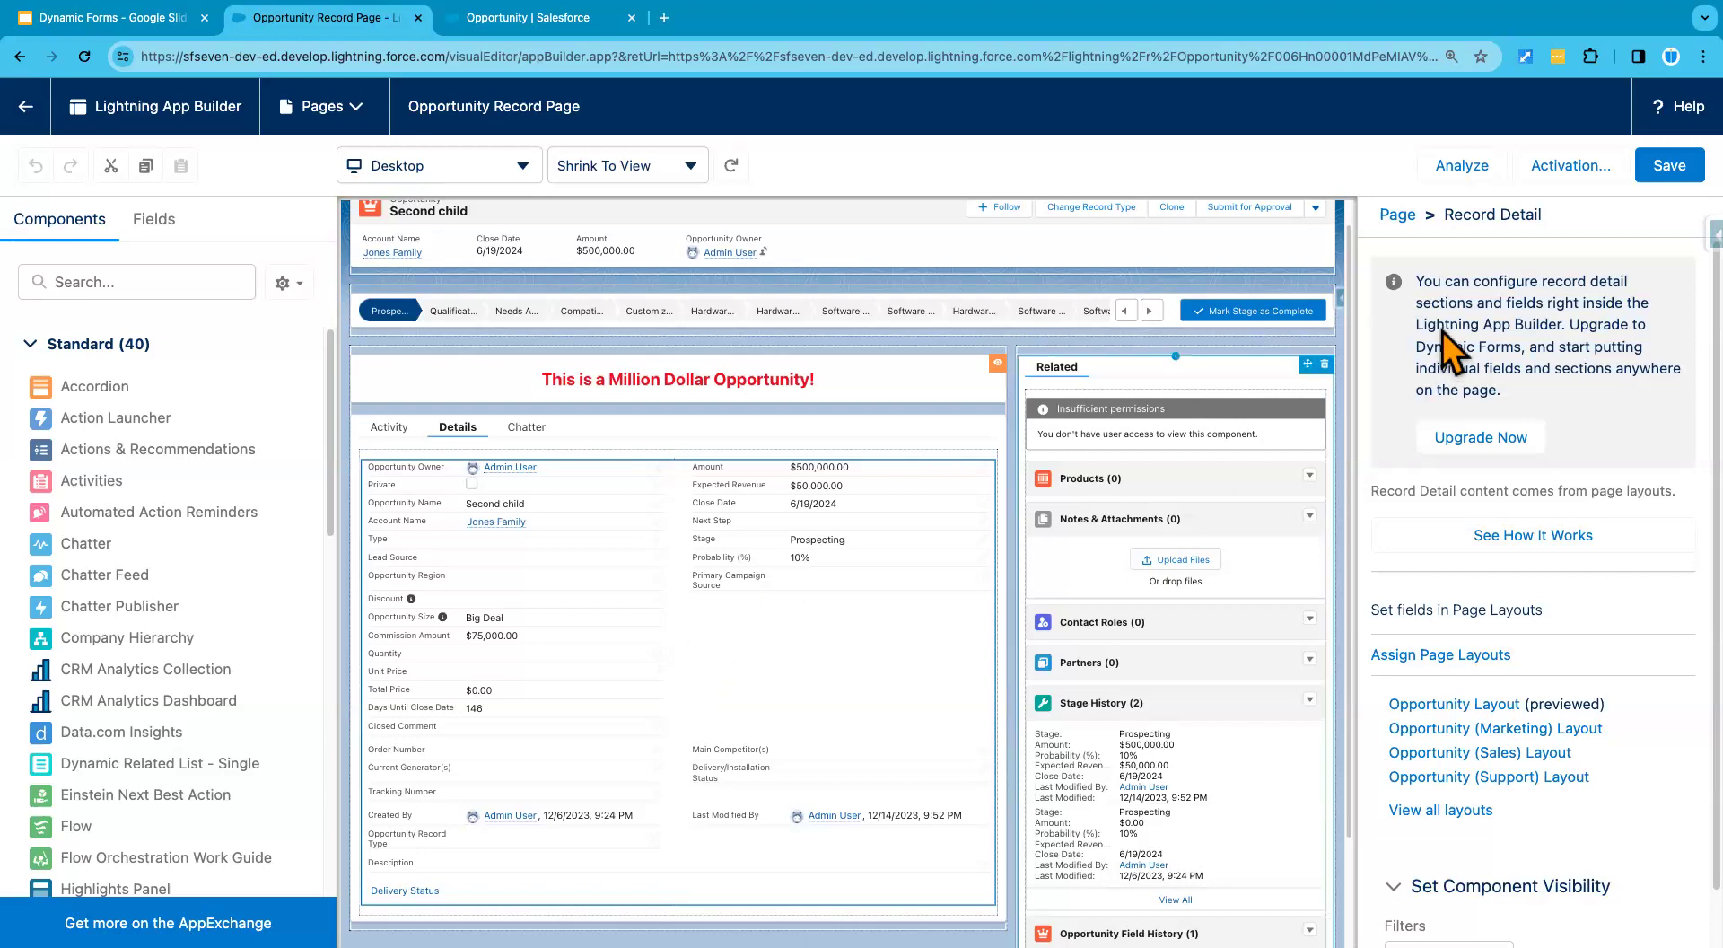
left_click(1467, 444)
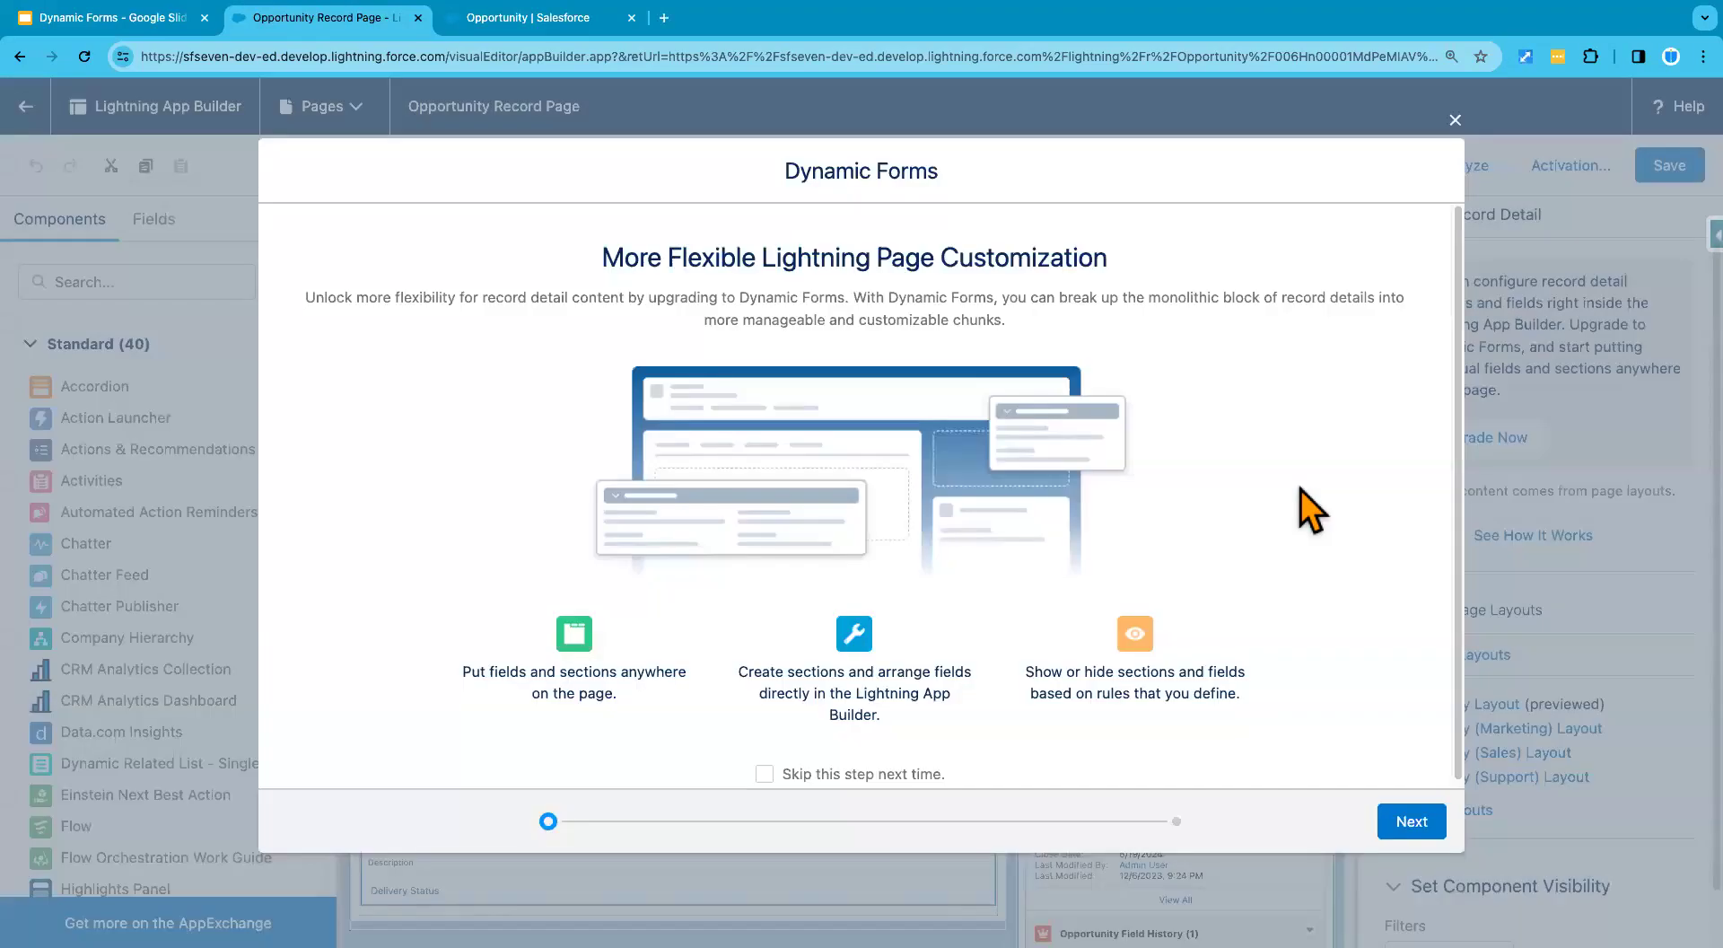
left_click(1409, 821)
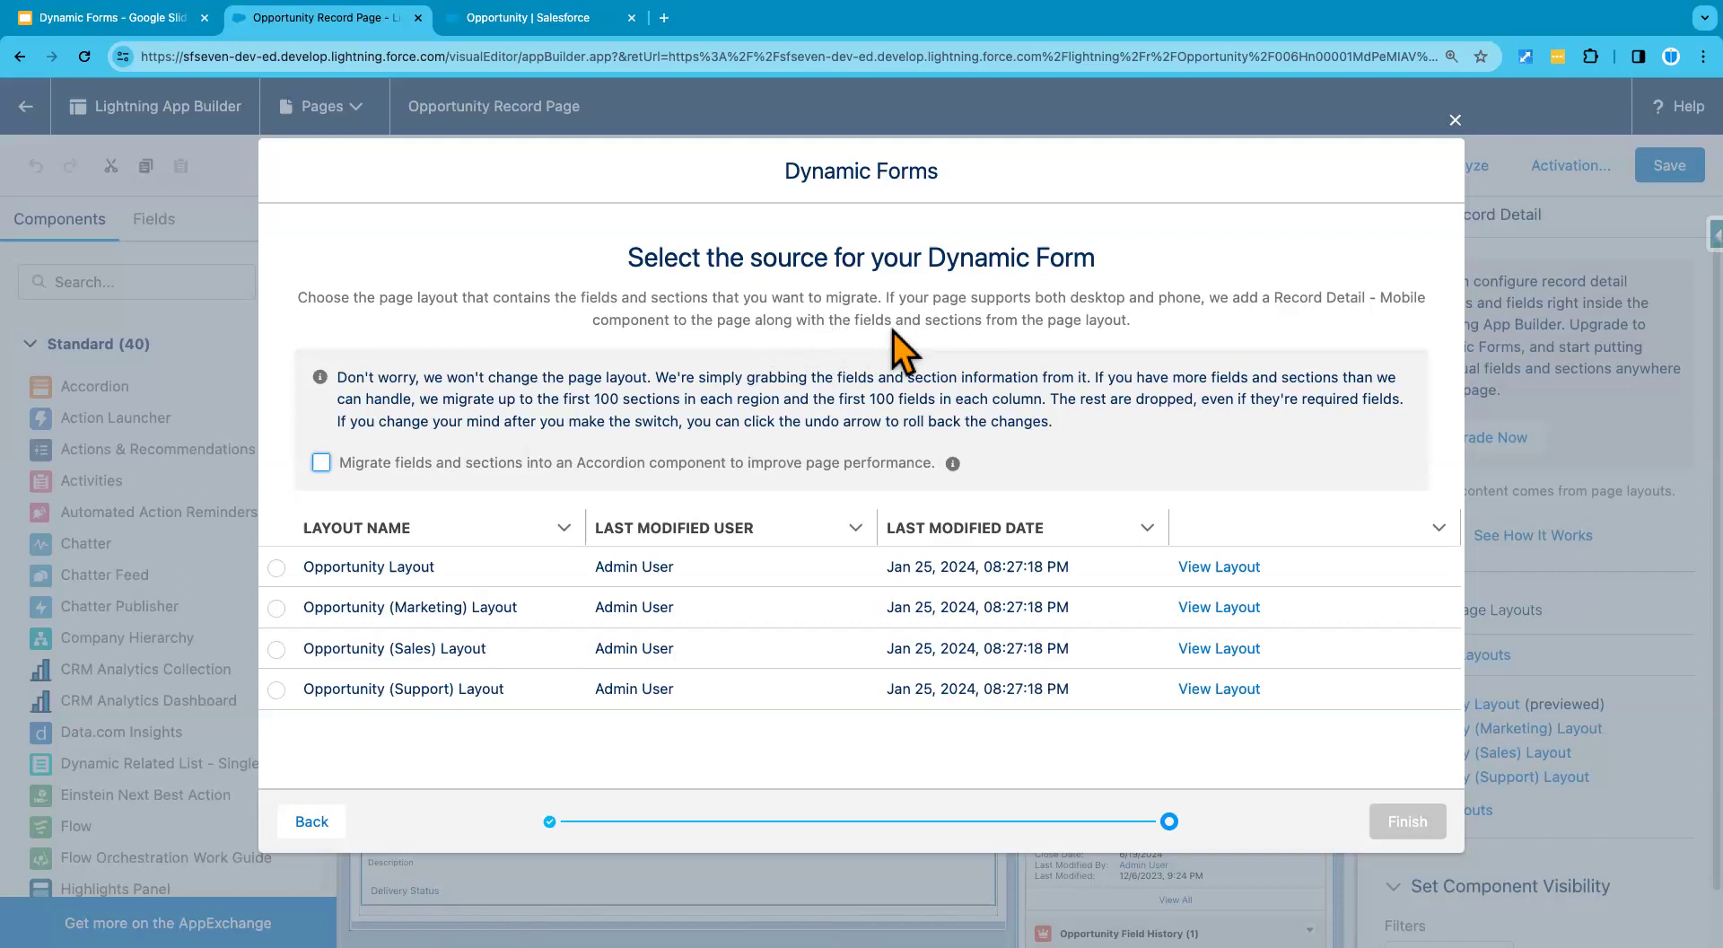
left_click(276, 568)
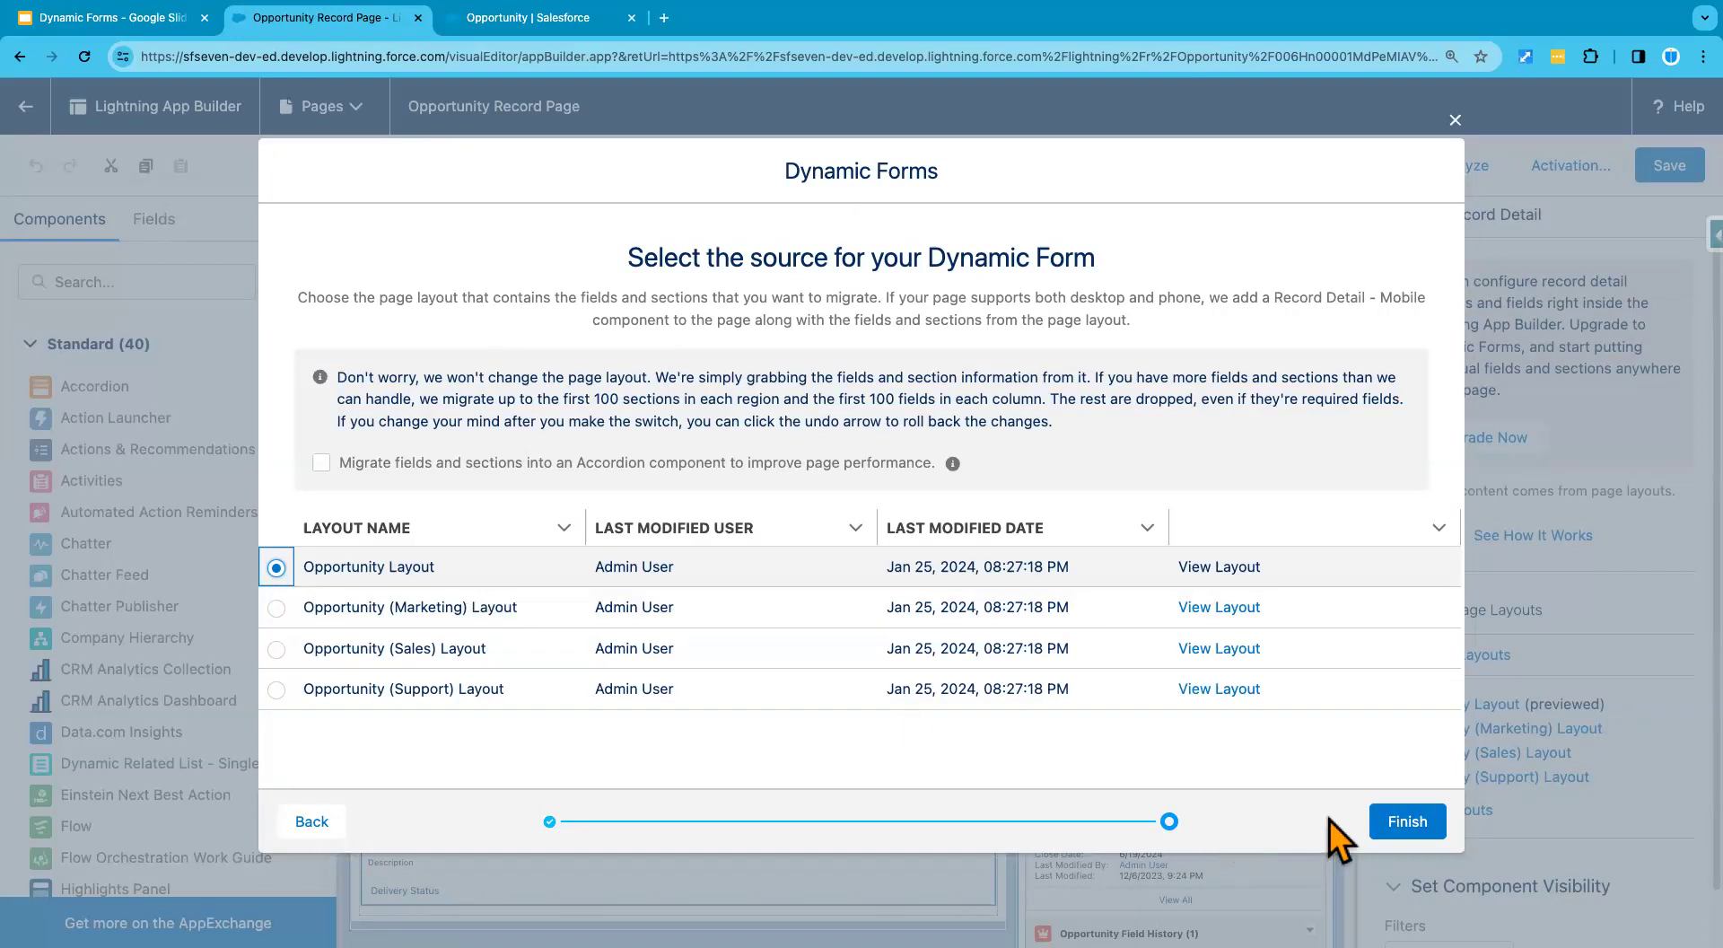
left_click(1396, 821)
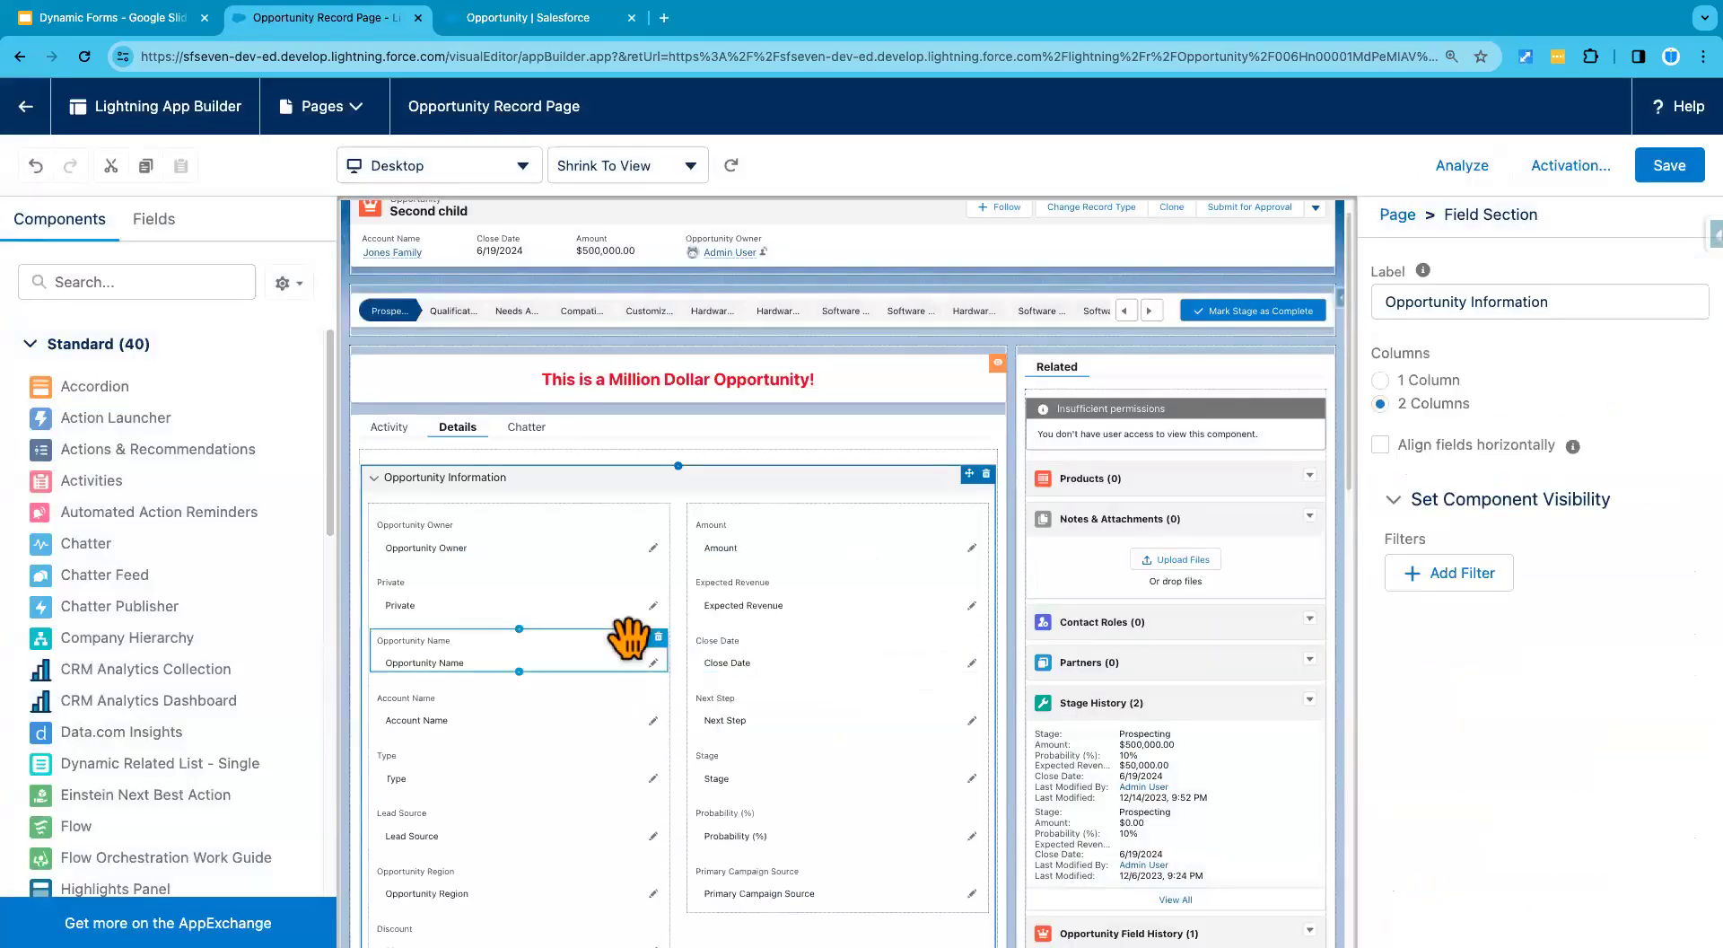
Step: Add a visibility filter to the Closed Comment field in Opportunity Information with Stage Equal Closed Won
scroll(628, 639, "down", 3)
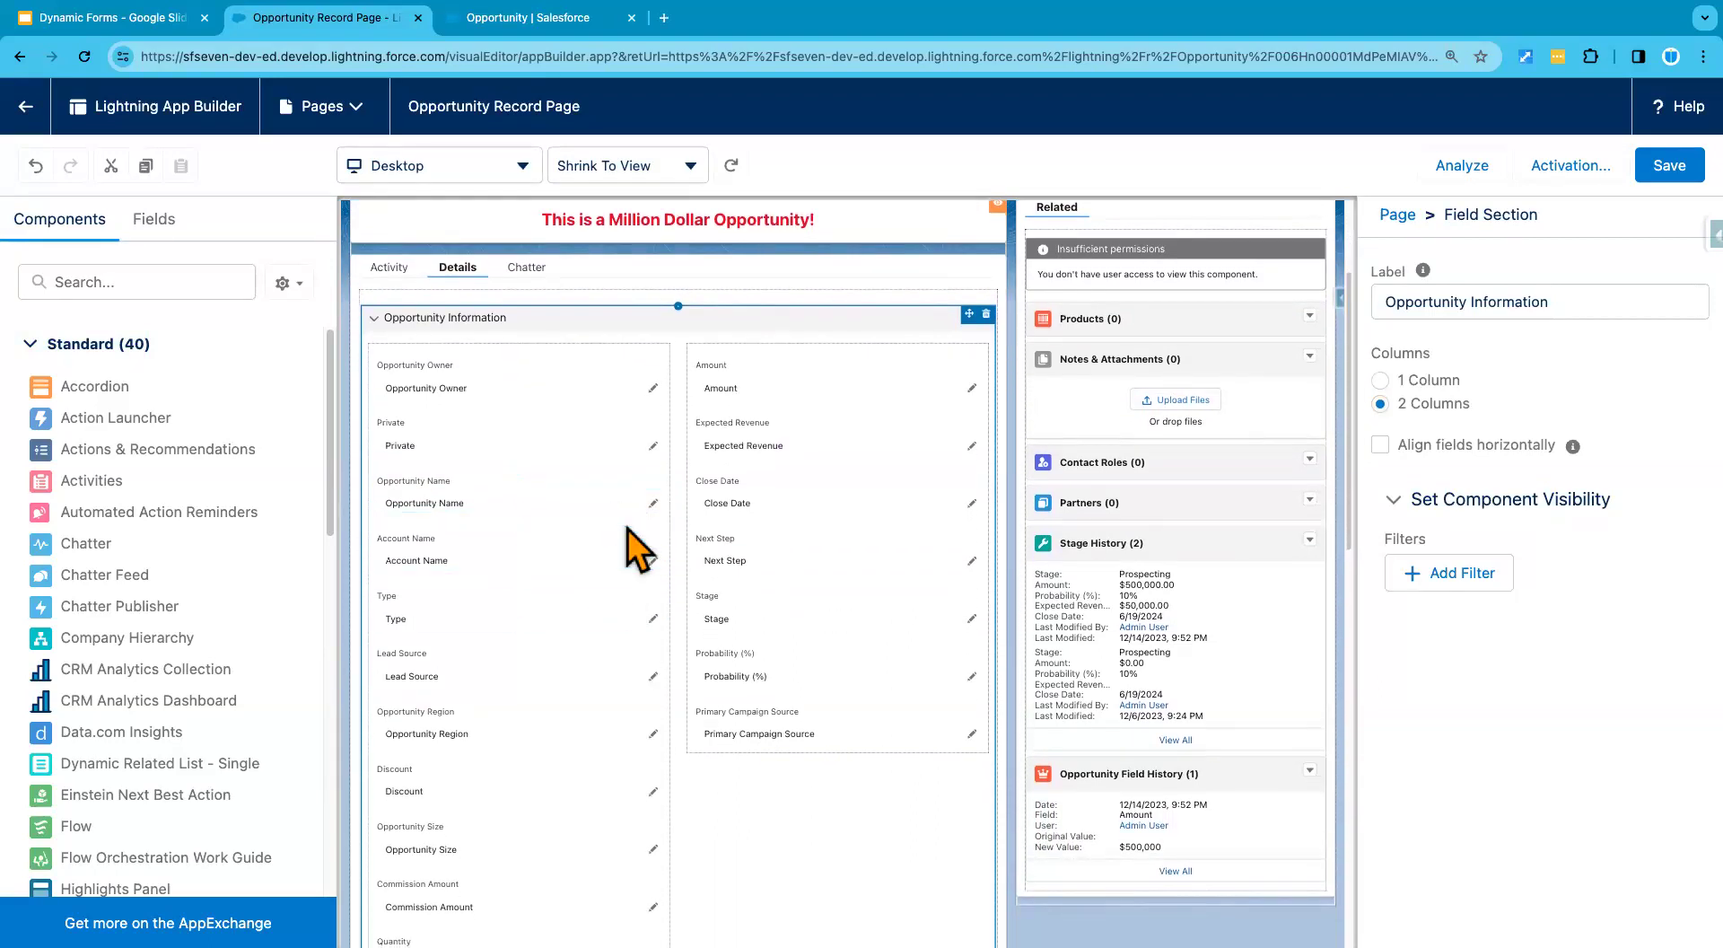
scroll(632, 543, "down", 3)
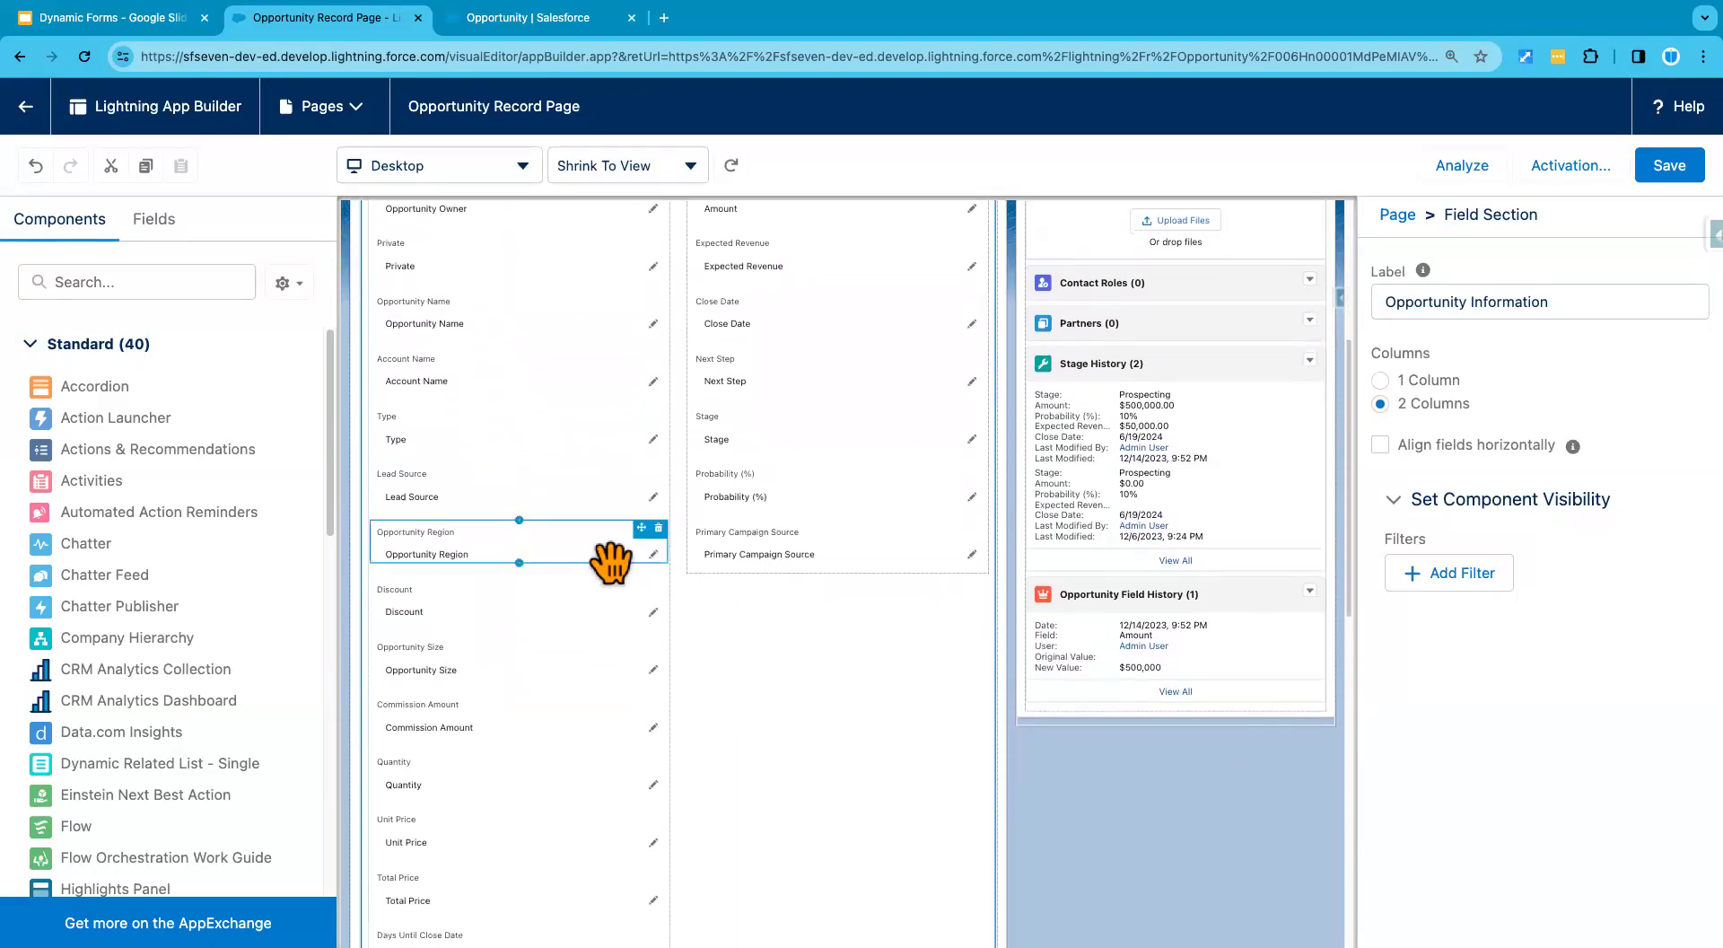
scroll(569, 655, "down", 2)
scroll(561, 652, "down", 1)
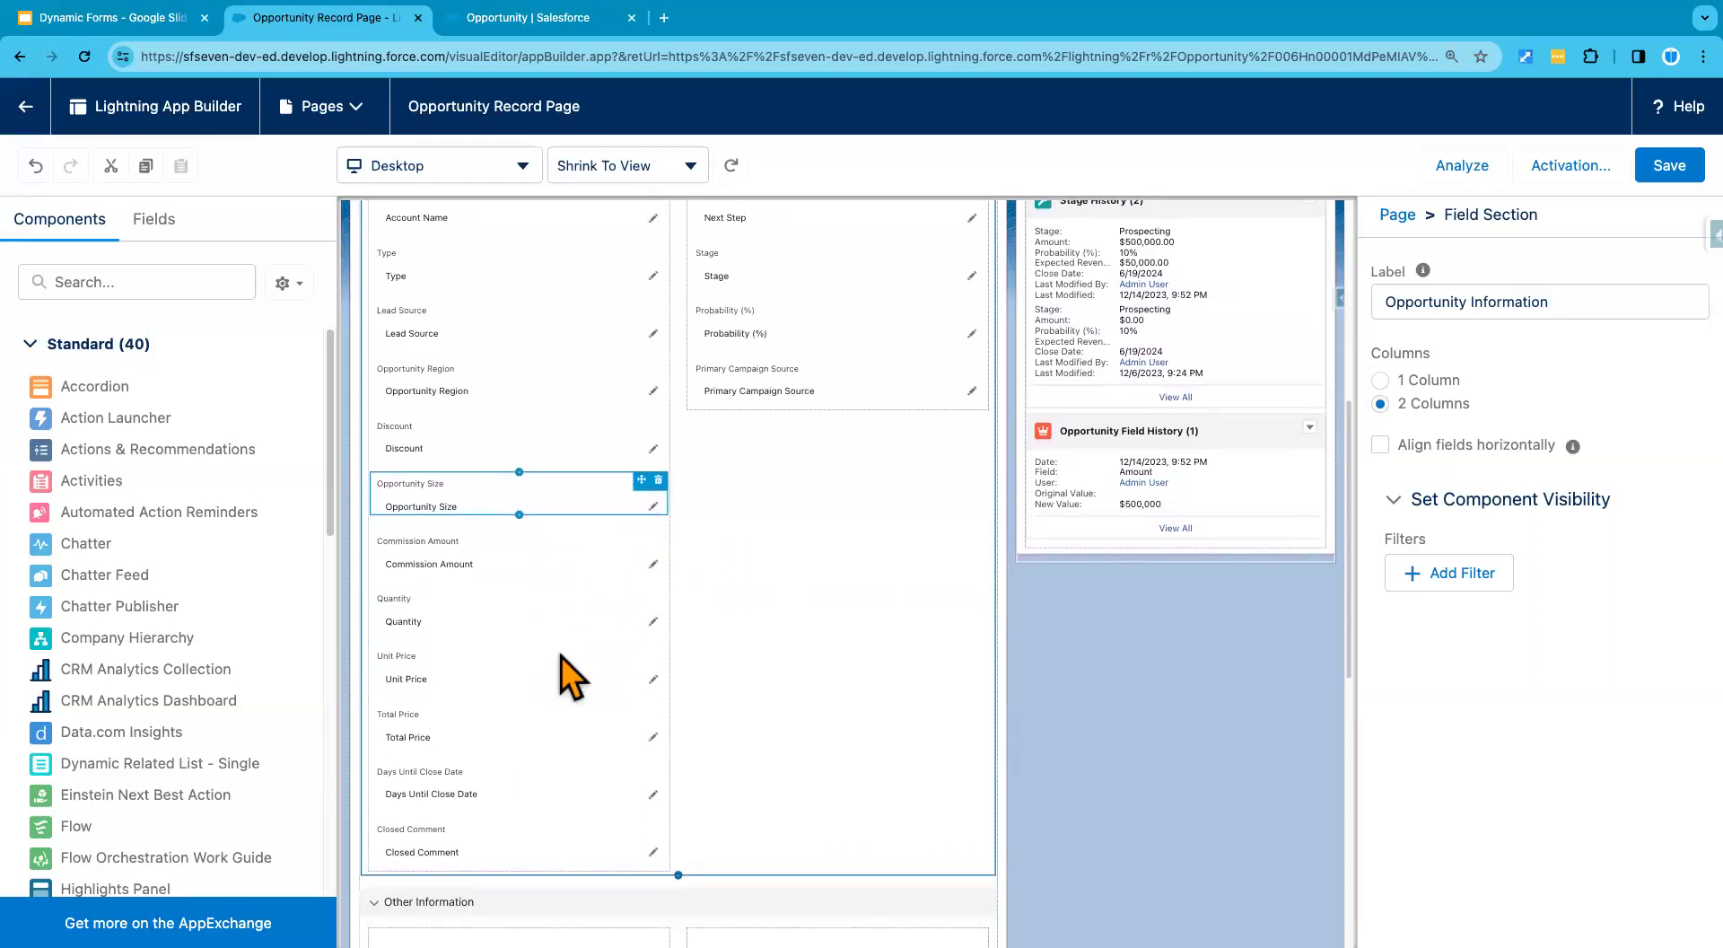
left_click(499, 844)
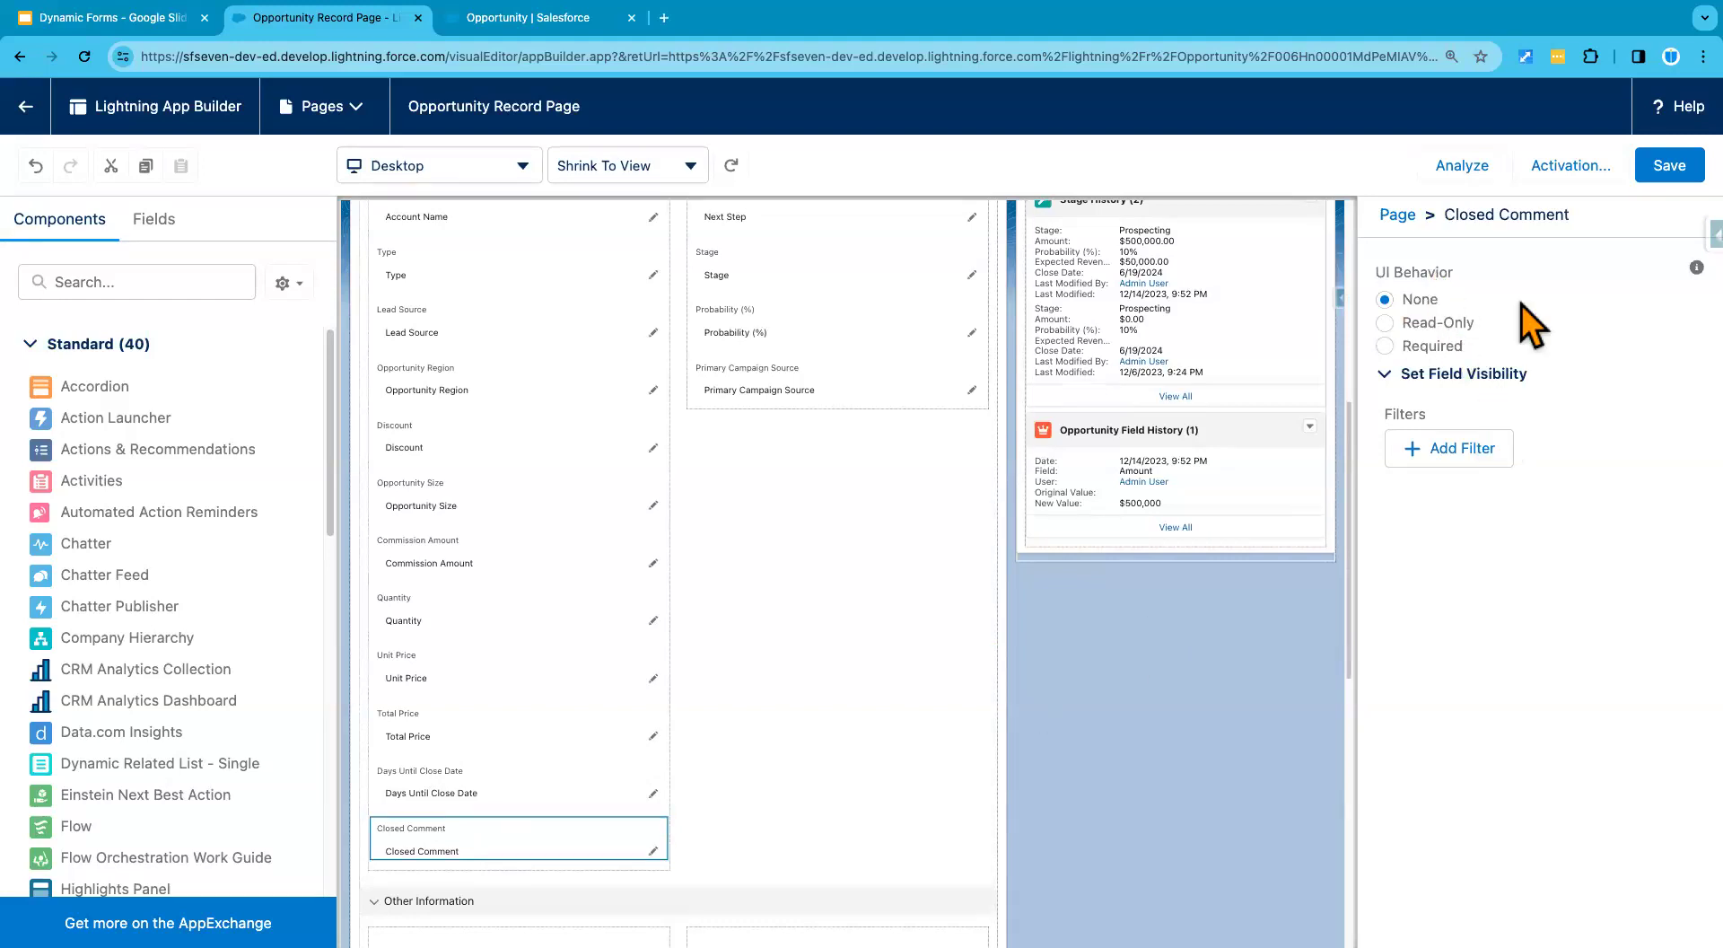
left_click(1458, 456)
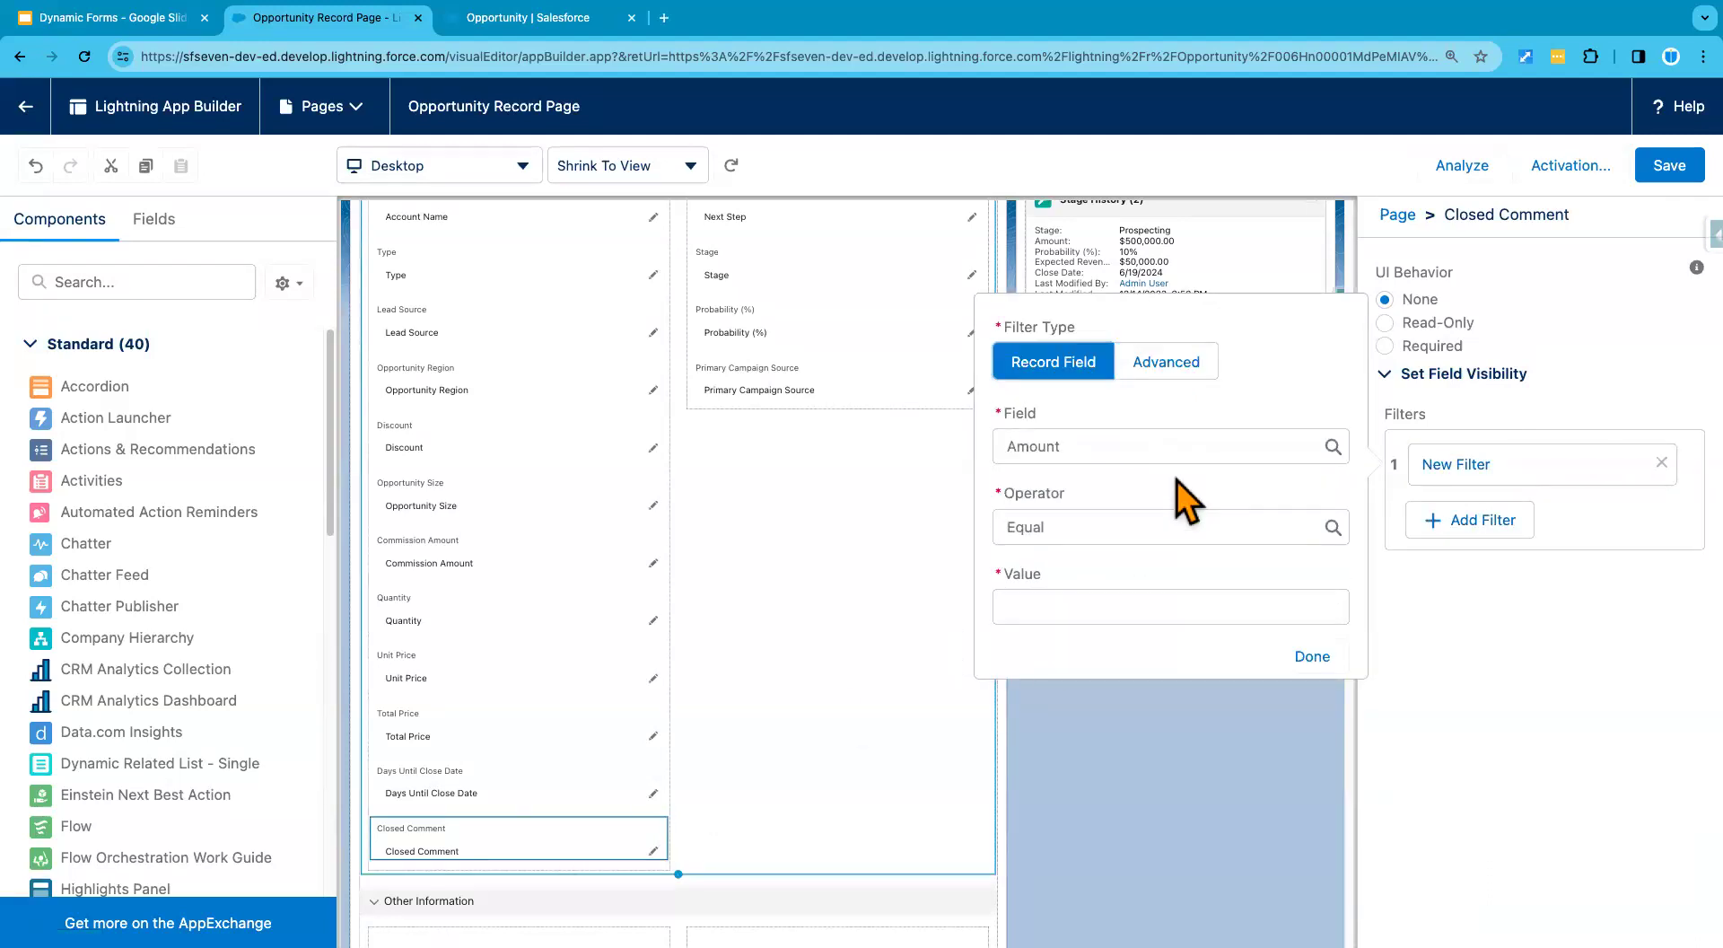
left_click(1143, 444)
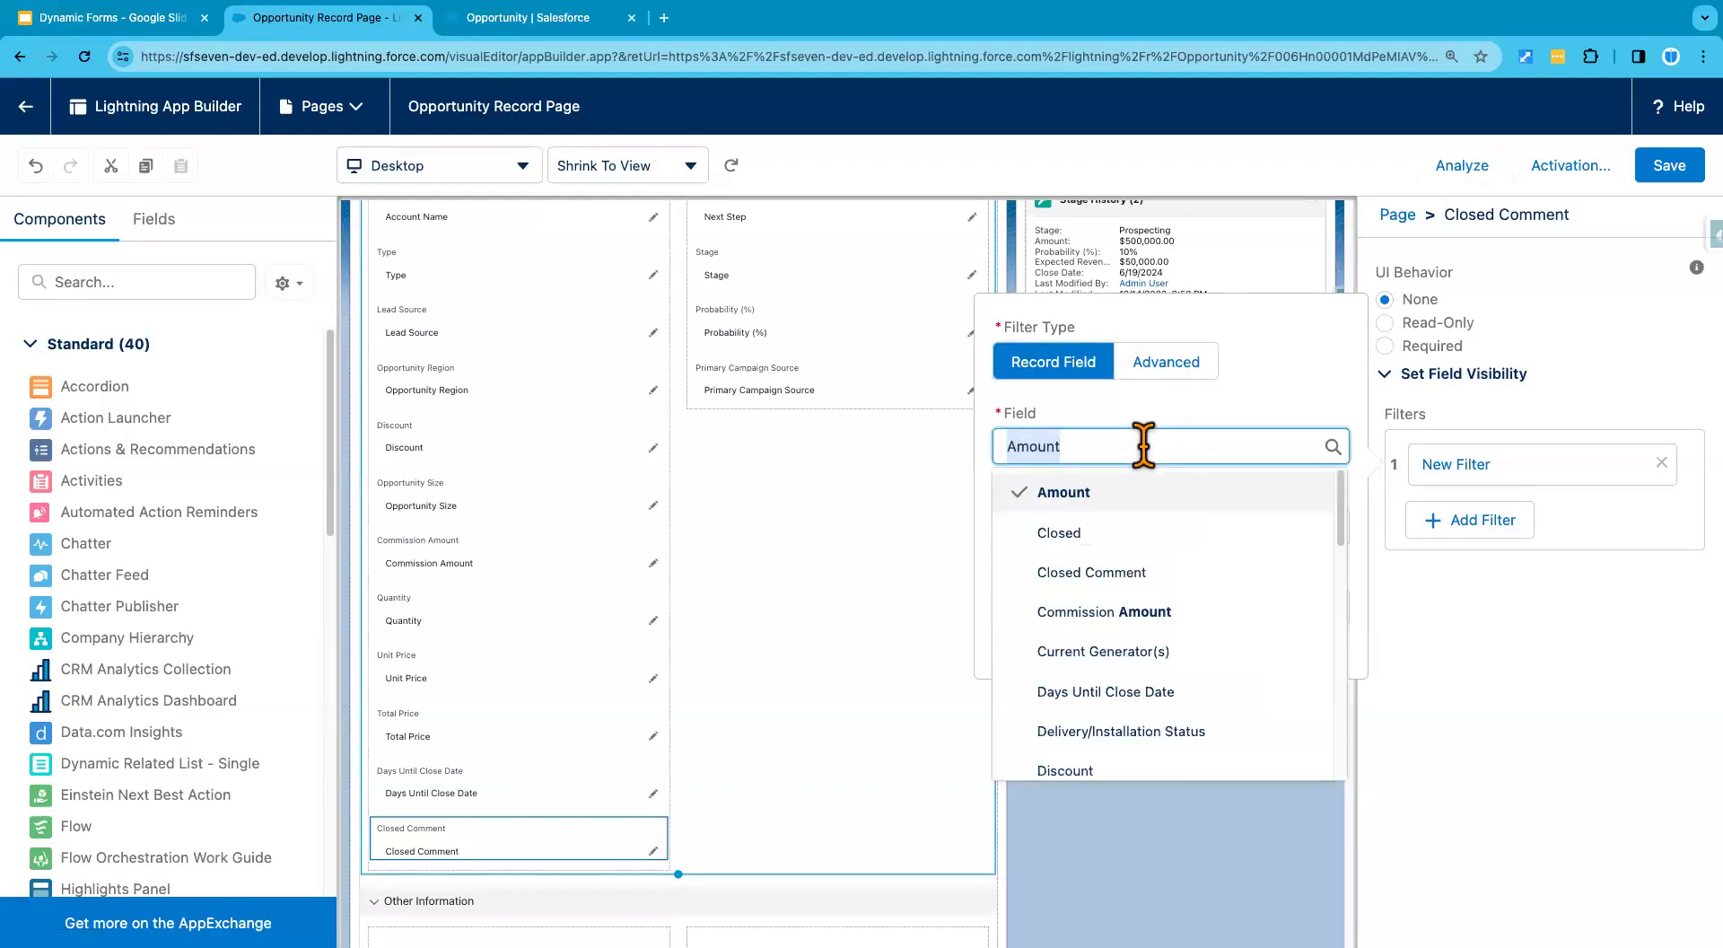
type("stage")
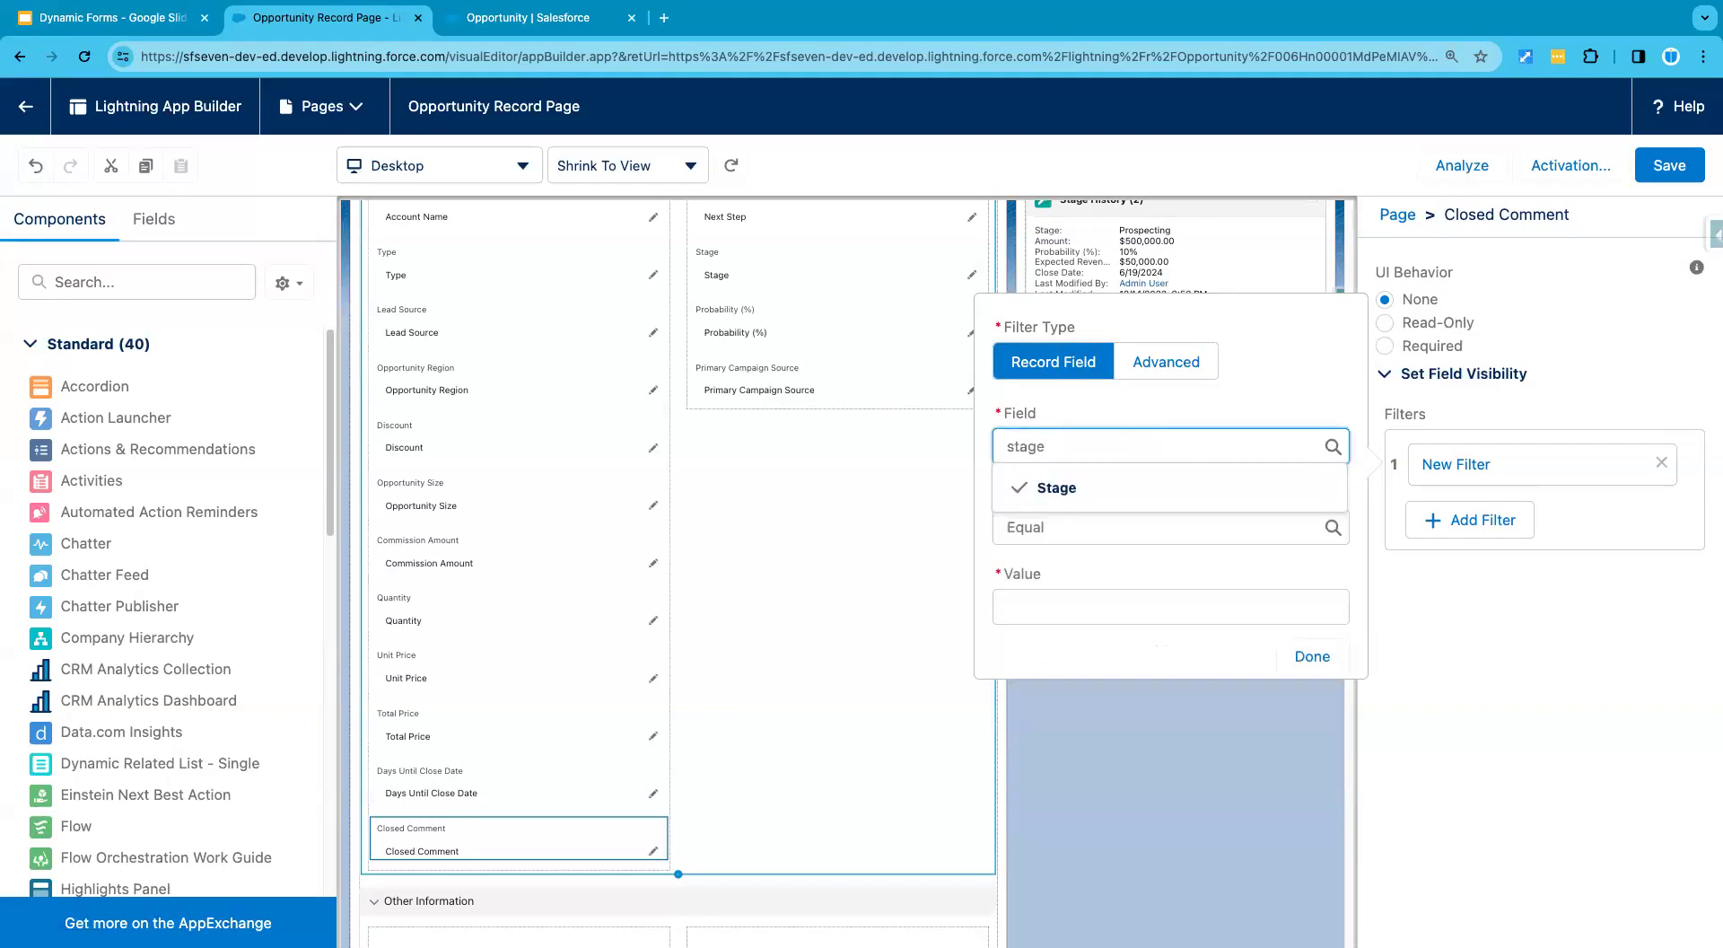
left_click(1138, 495)
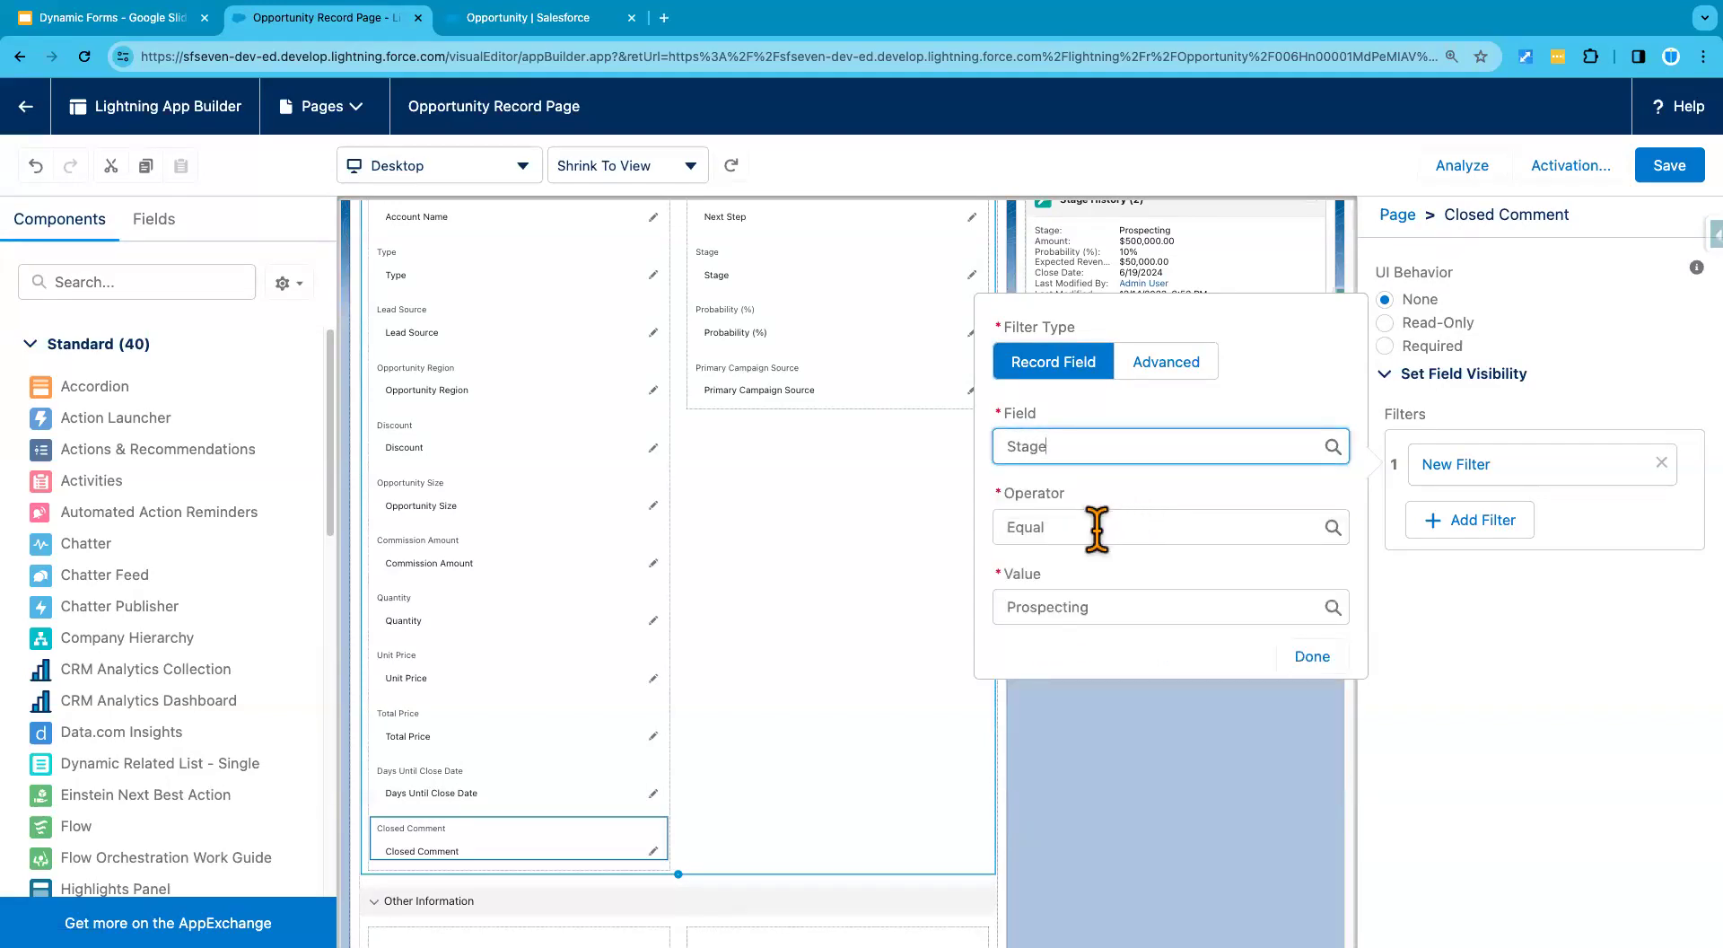
left_click(1113, 607)
scroll(1153, 718, "down", 4)
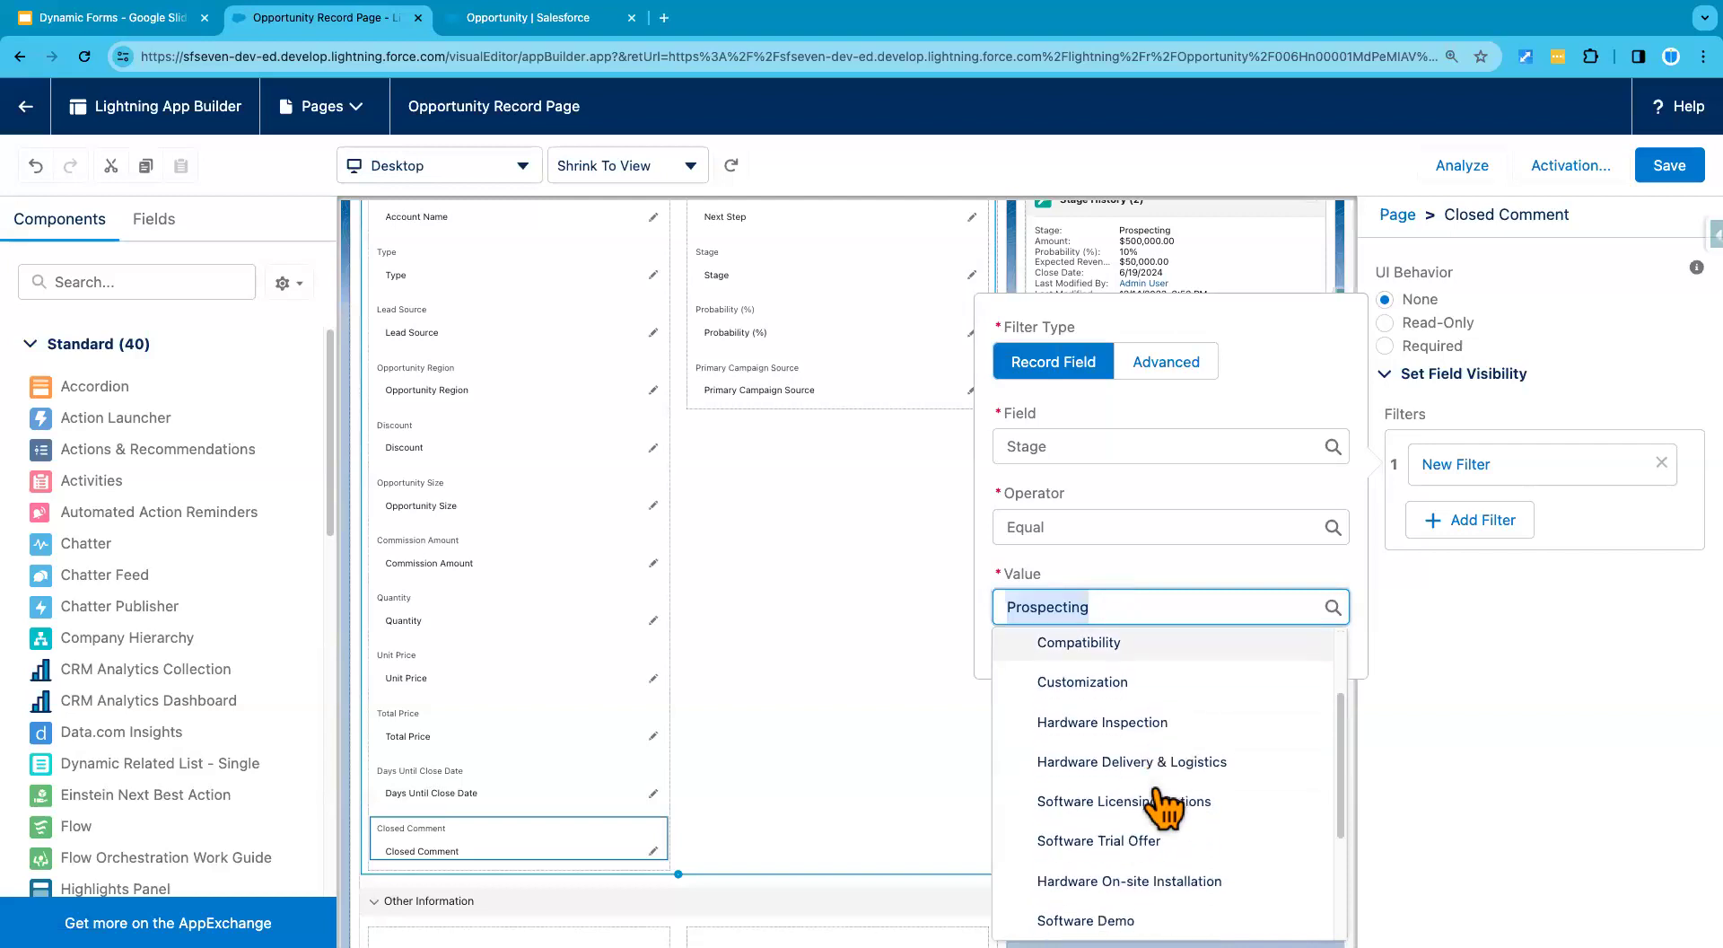
scroll(1158, 792, "down", 1)
left_click(1112, 873)
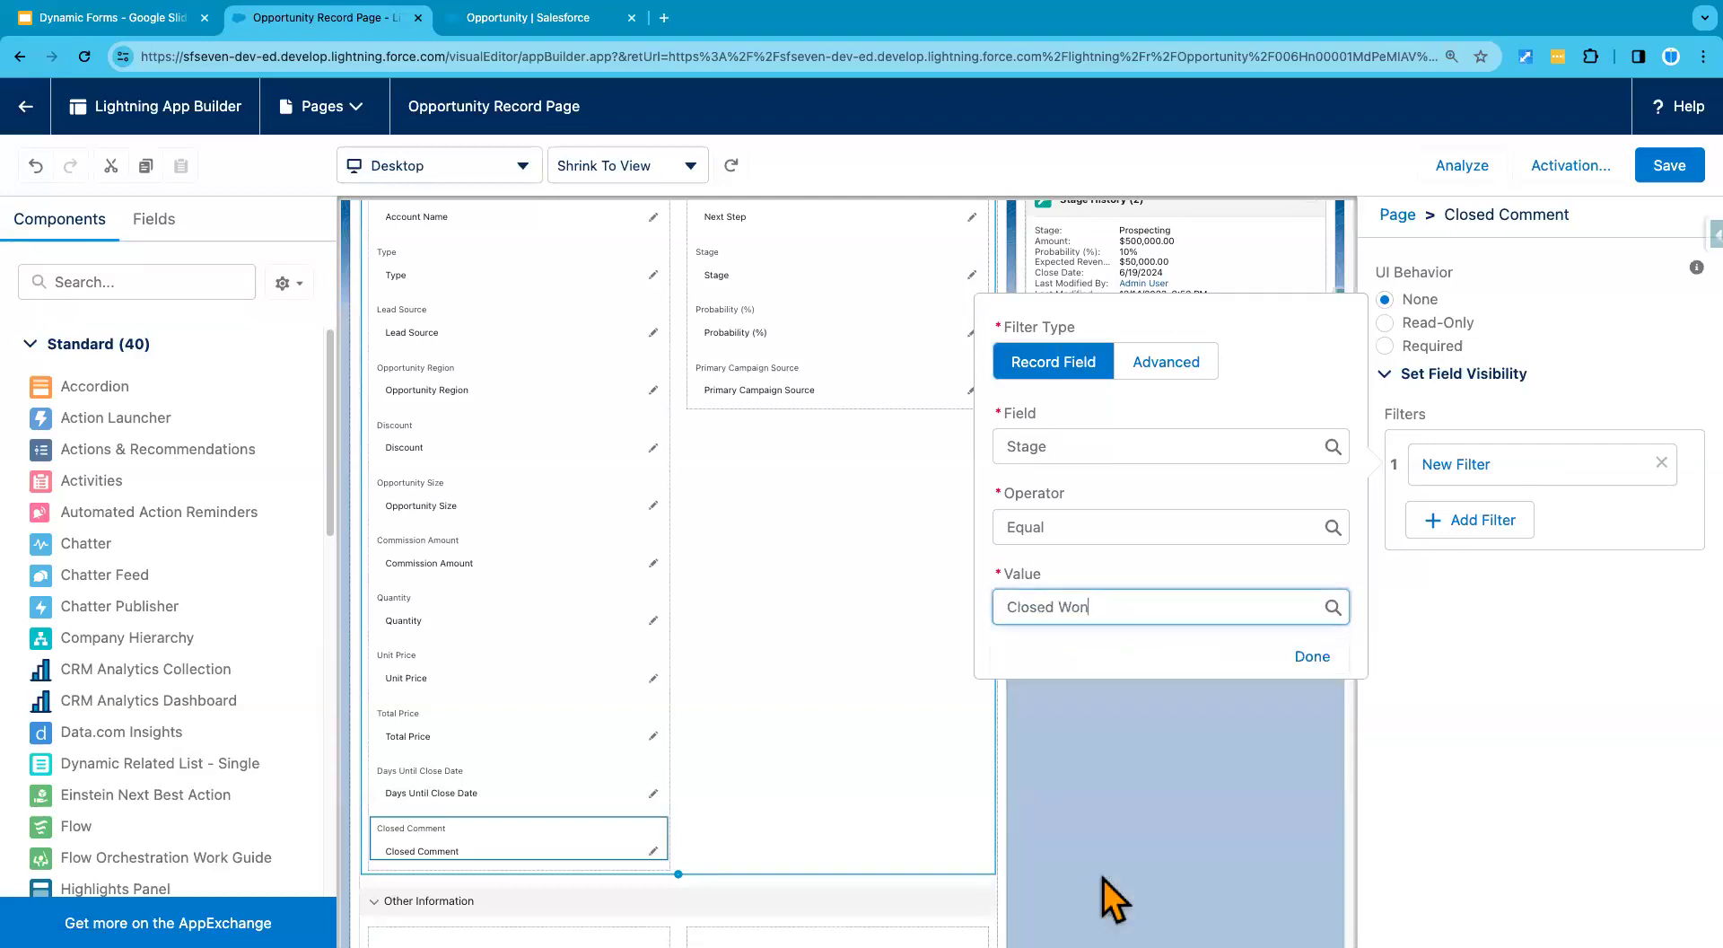
left_click(1312, 656)
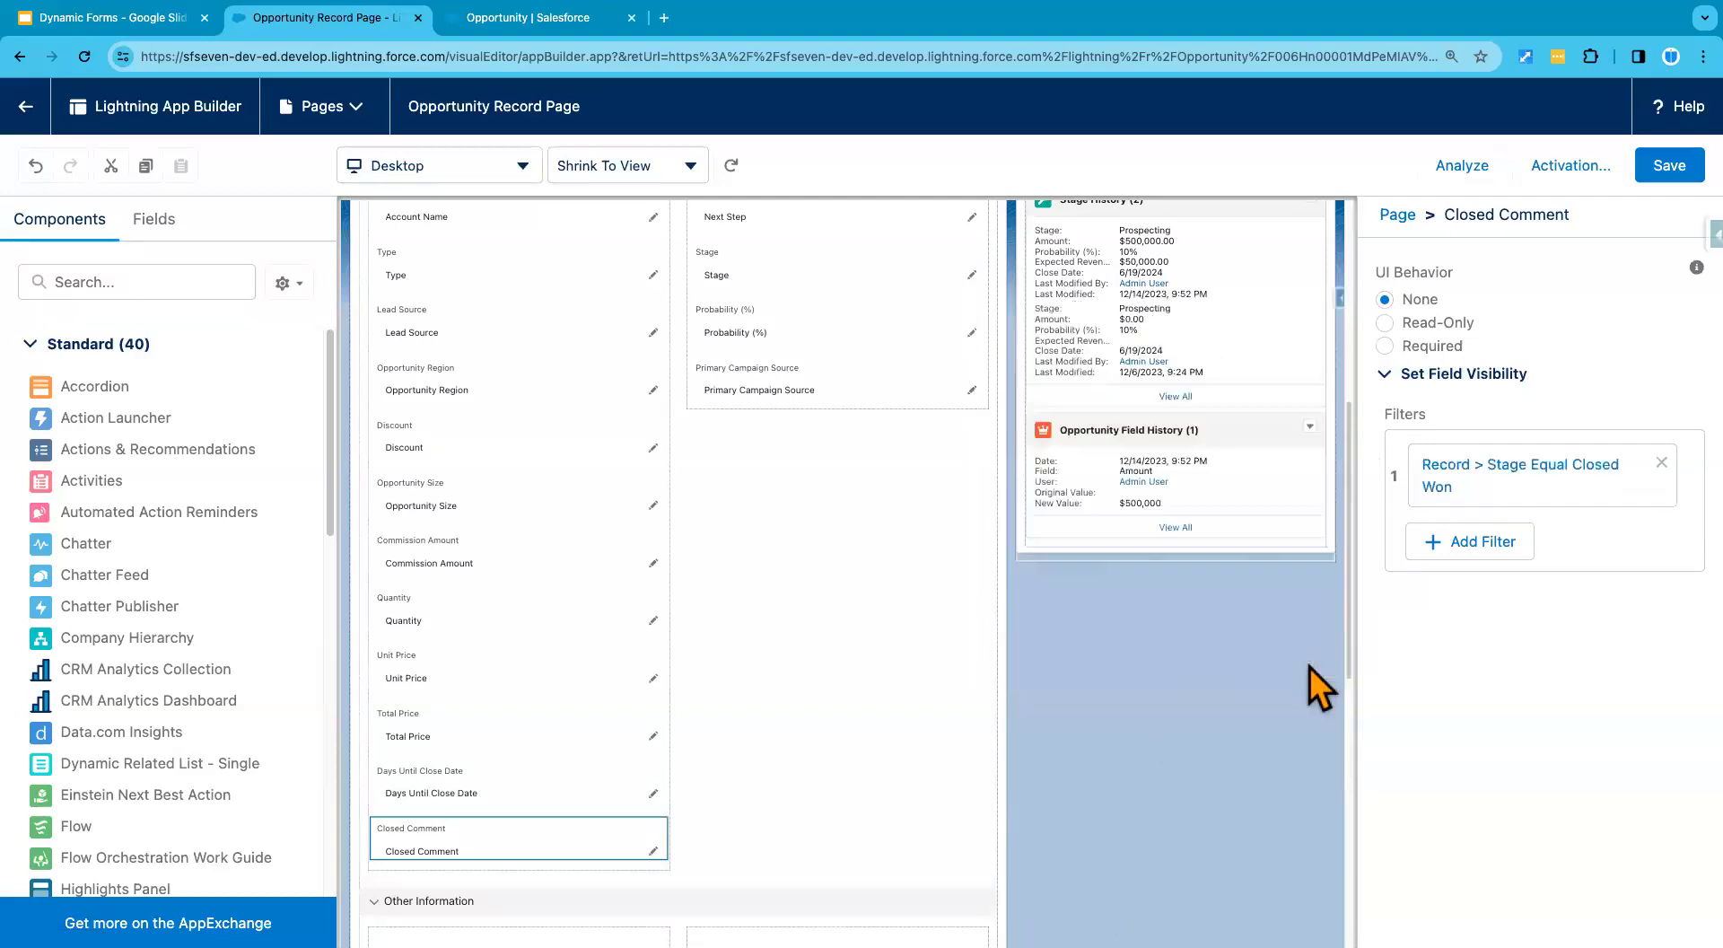
Step: Add a second Closed Comment visibility filter with Stage Equal Closed Lost, and show the field when any filters are true
left_click(1472, 543)
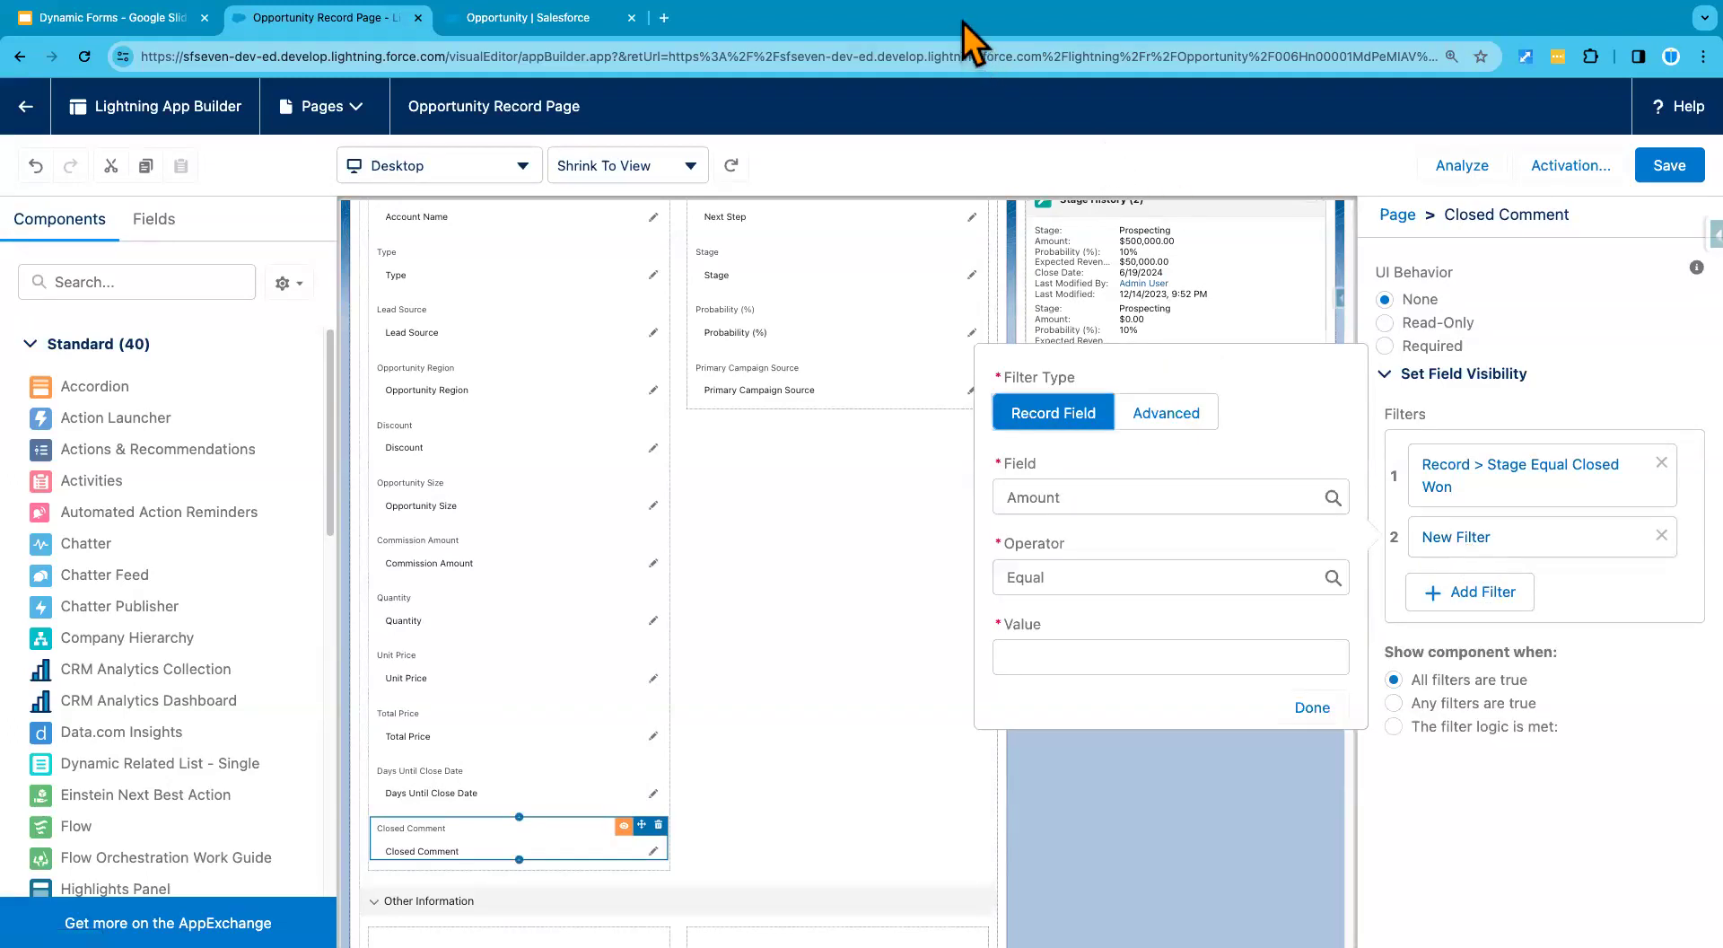
left_click(1135, 493)
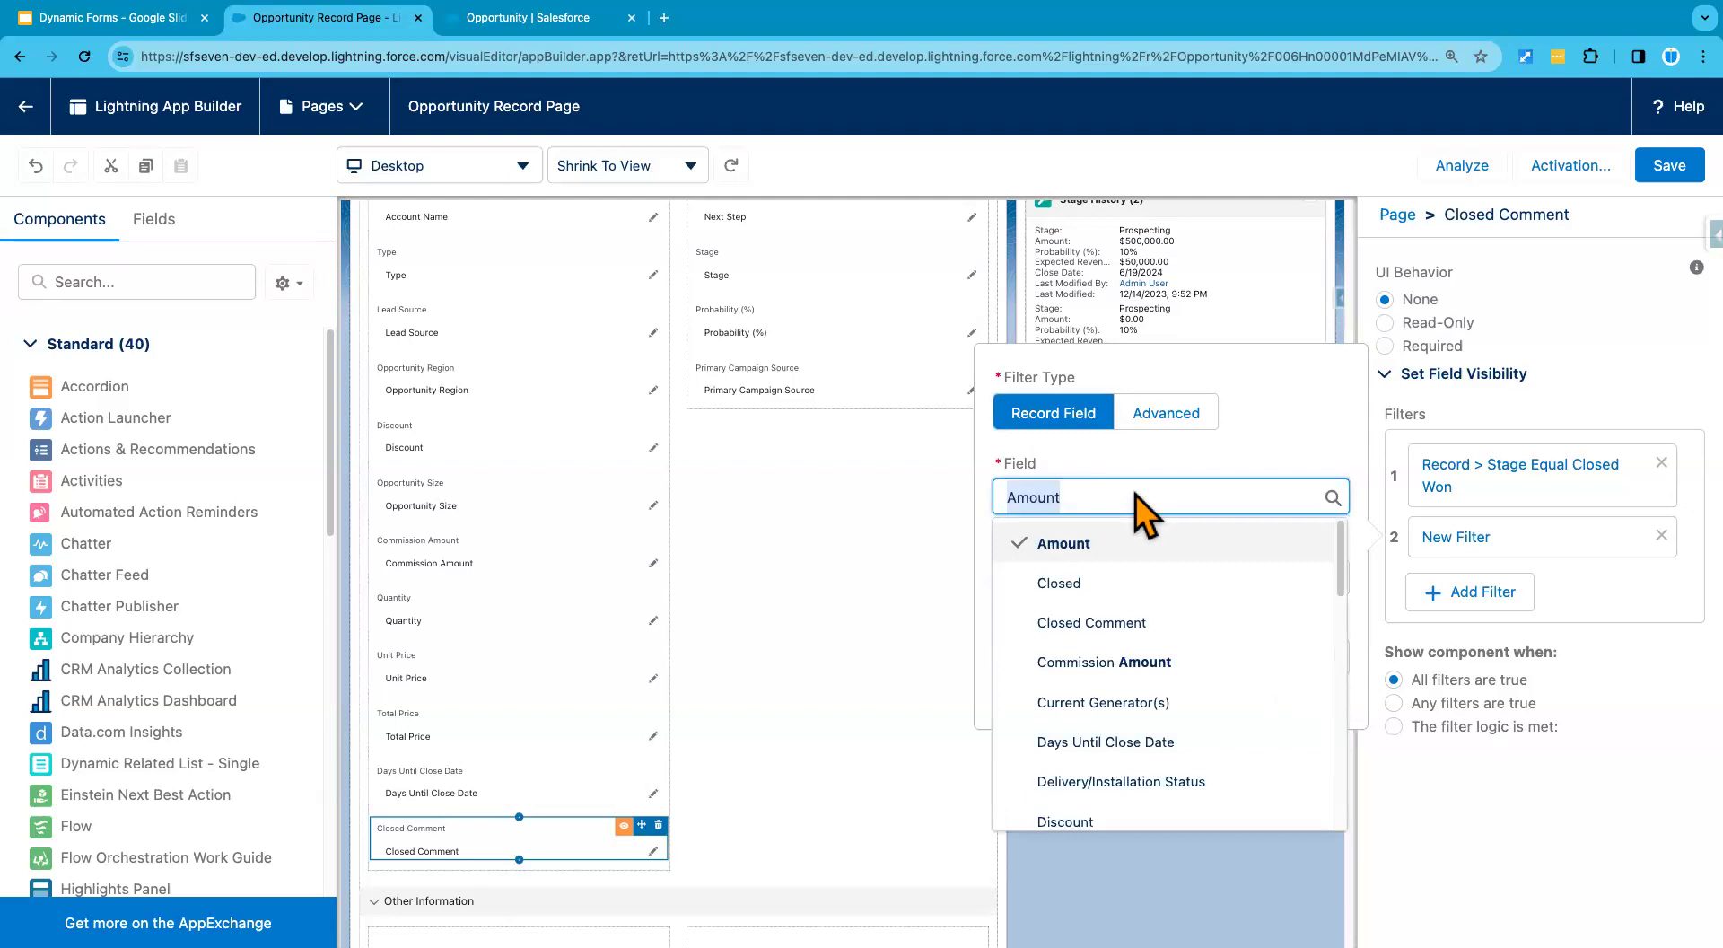
type("stage")
left_click(1129, 540)
left_click(1098, 641)
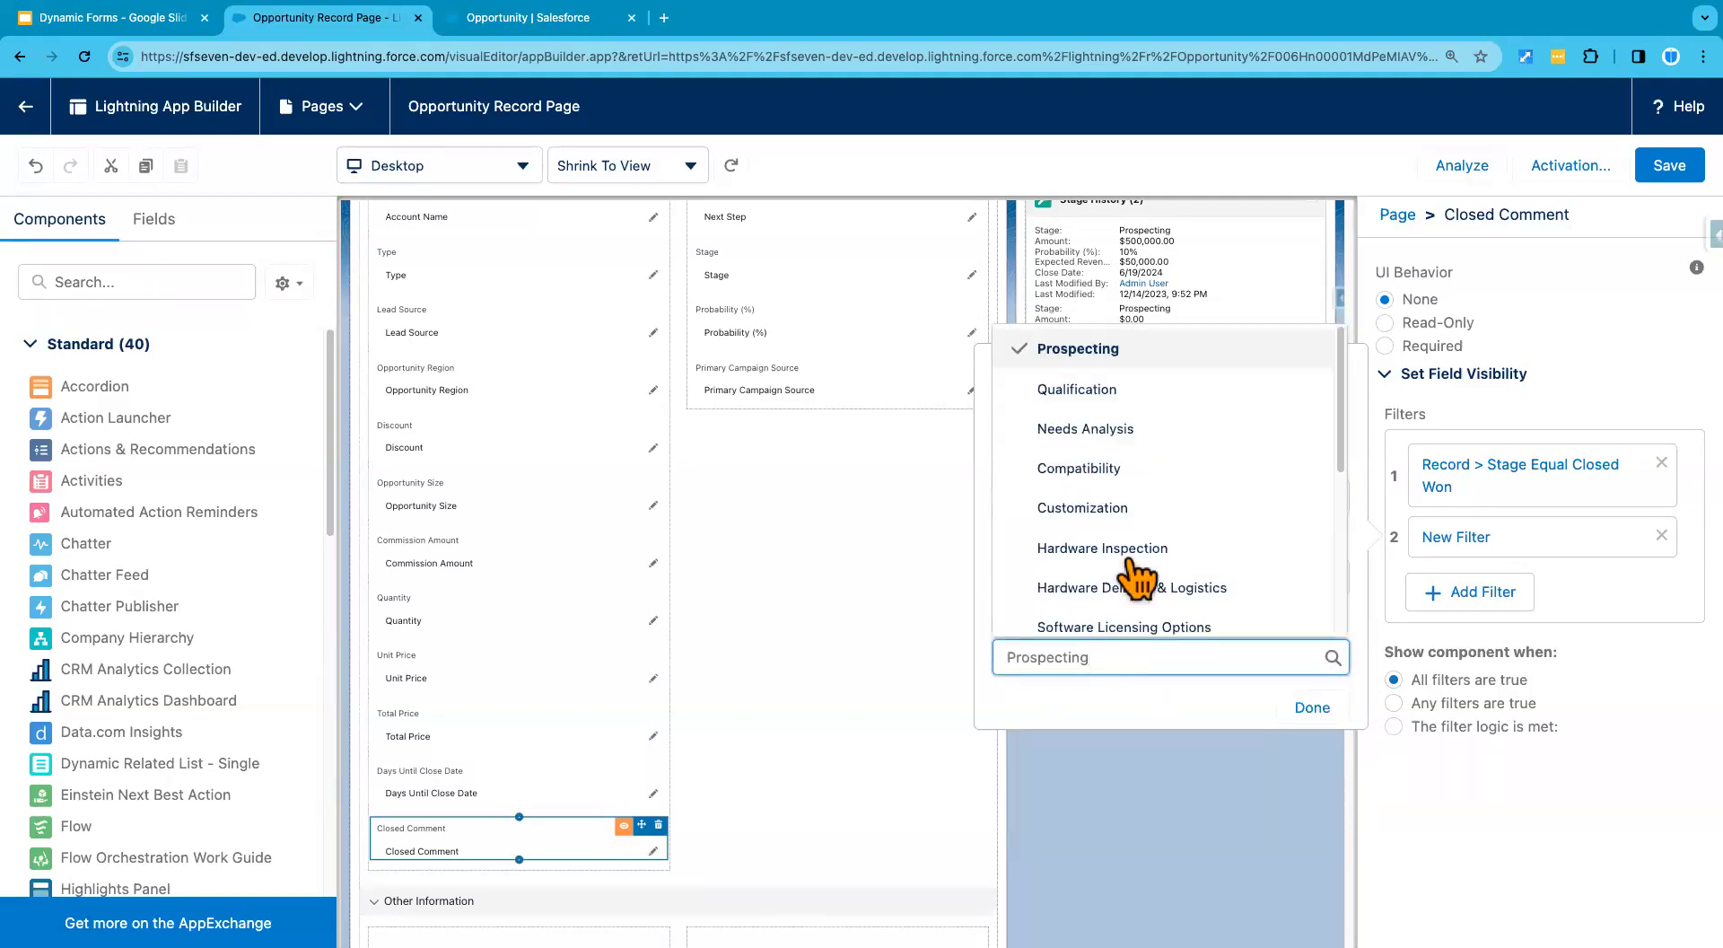
scroll(1131, 574, "down", 5)
left_click(1111, 614)
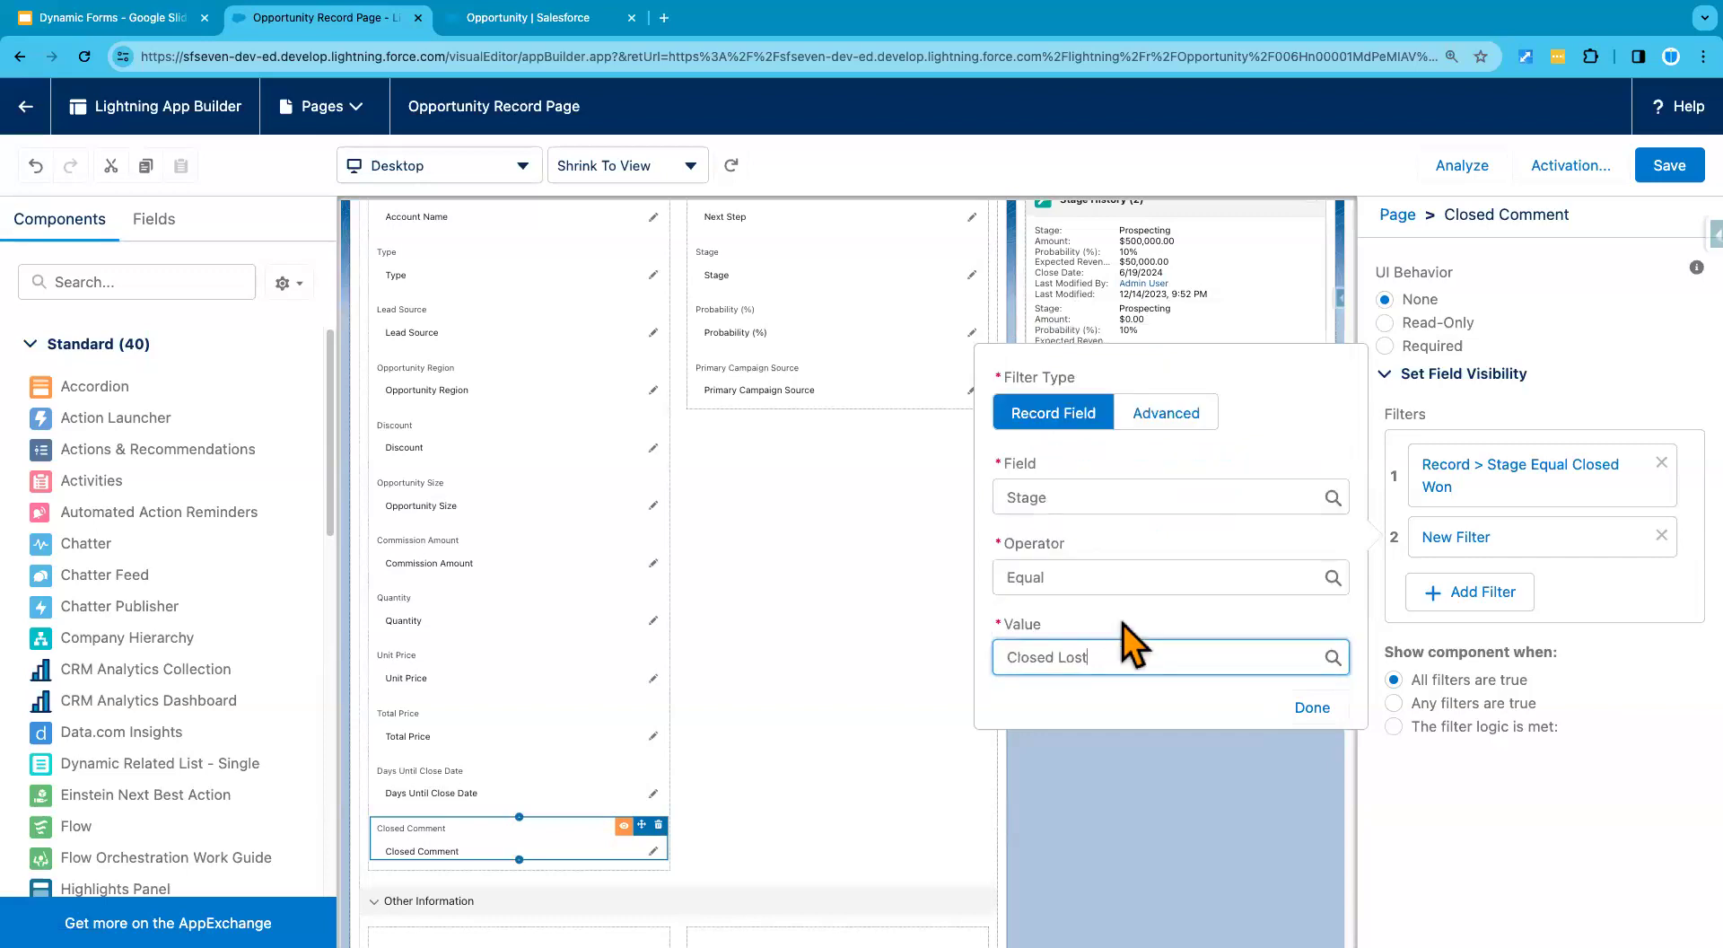
left_click(1312, 707)
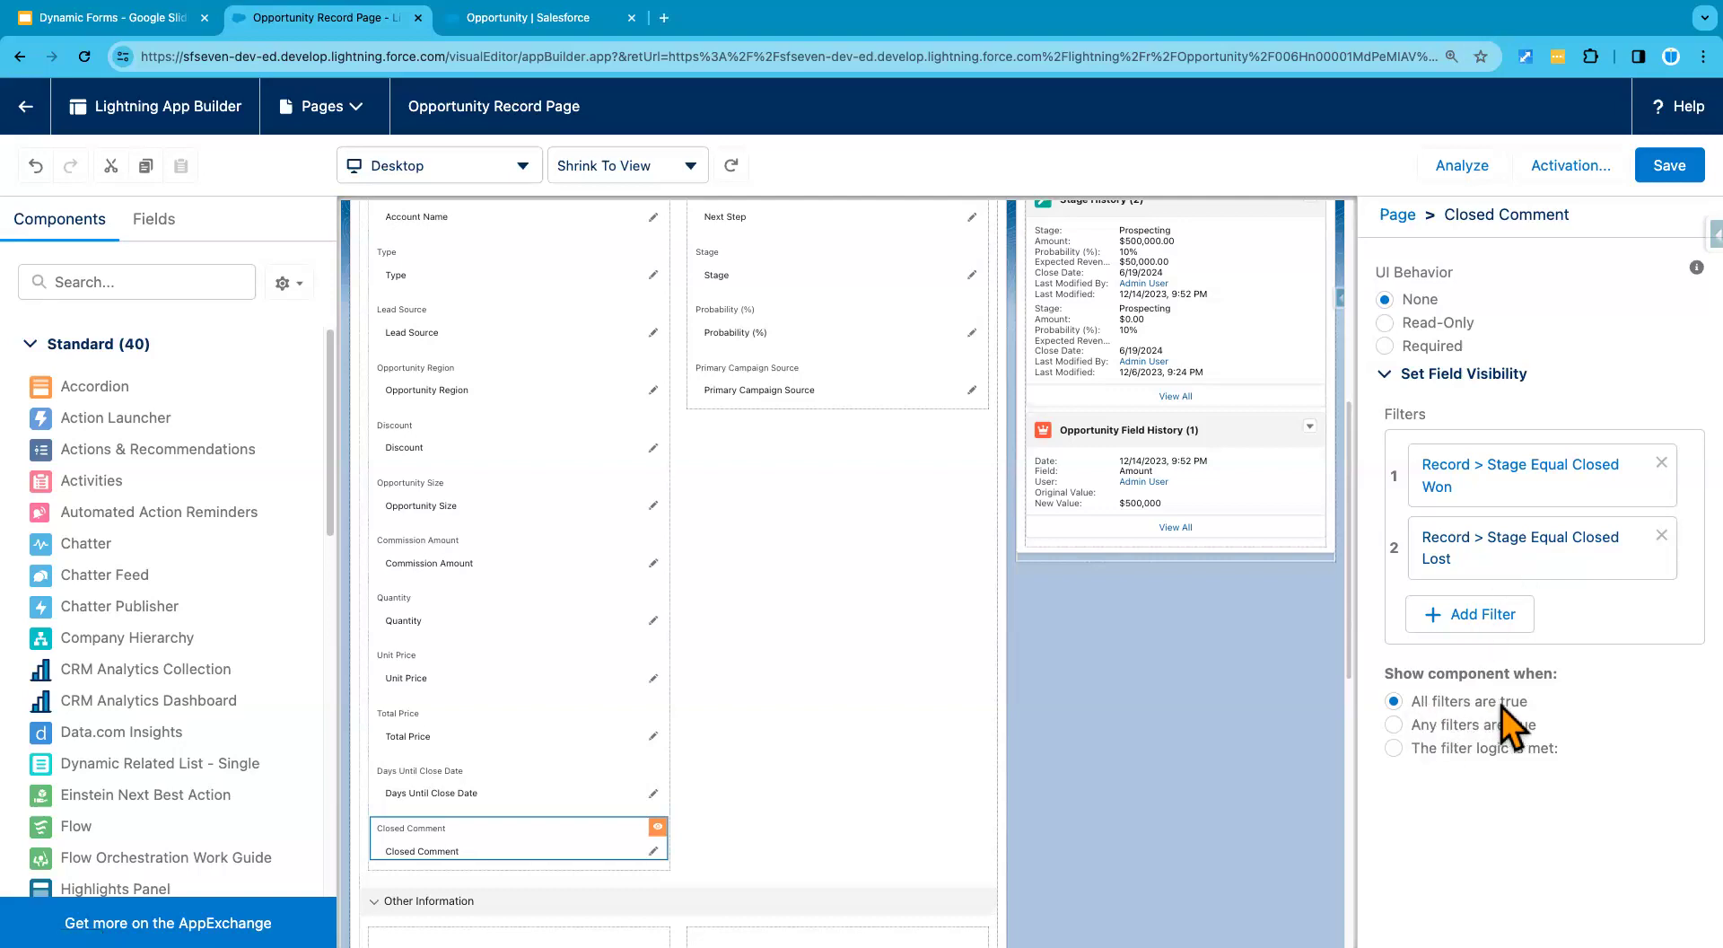
left_click(1394, 724)
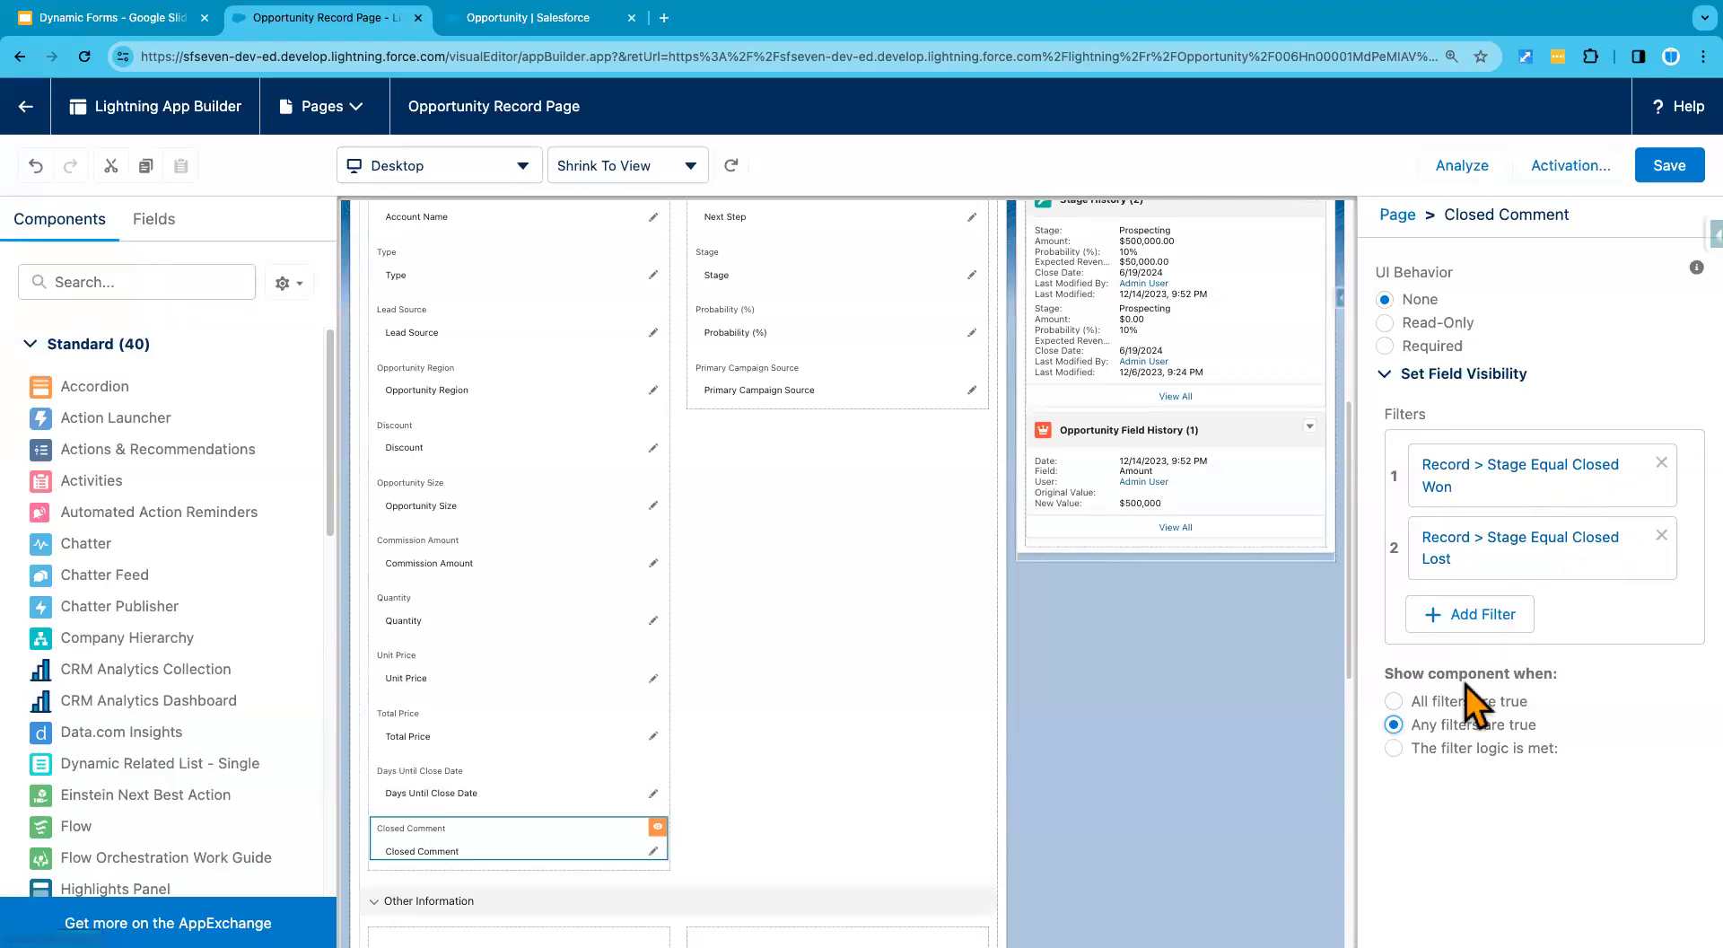
left_click(1668, 167)
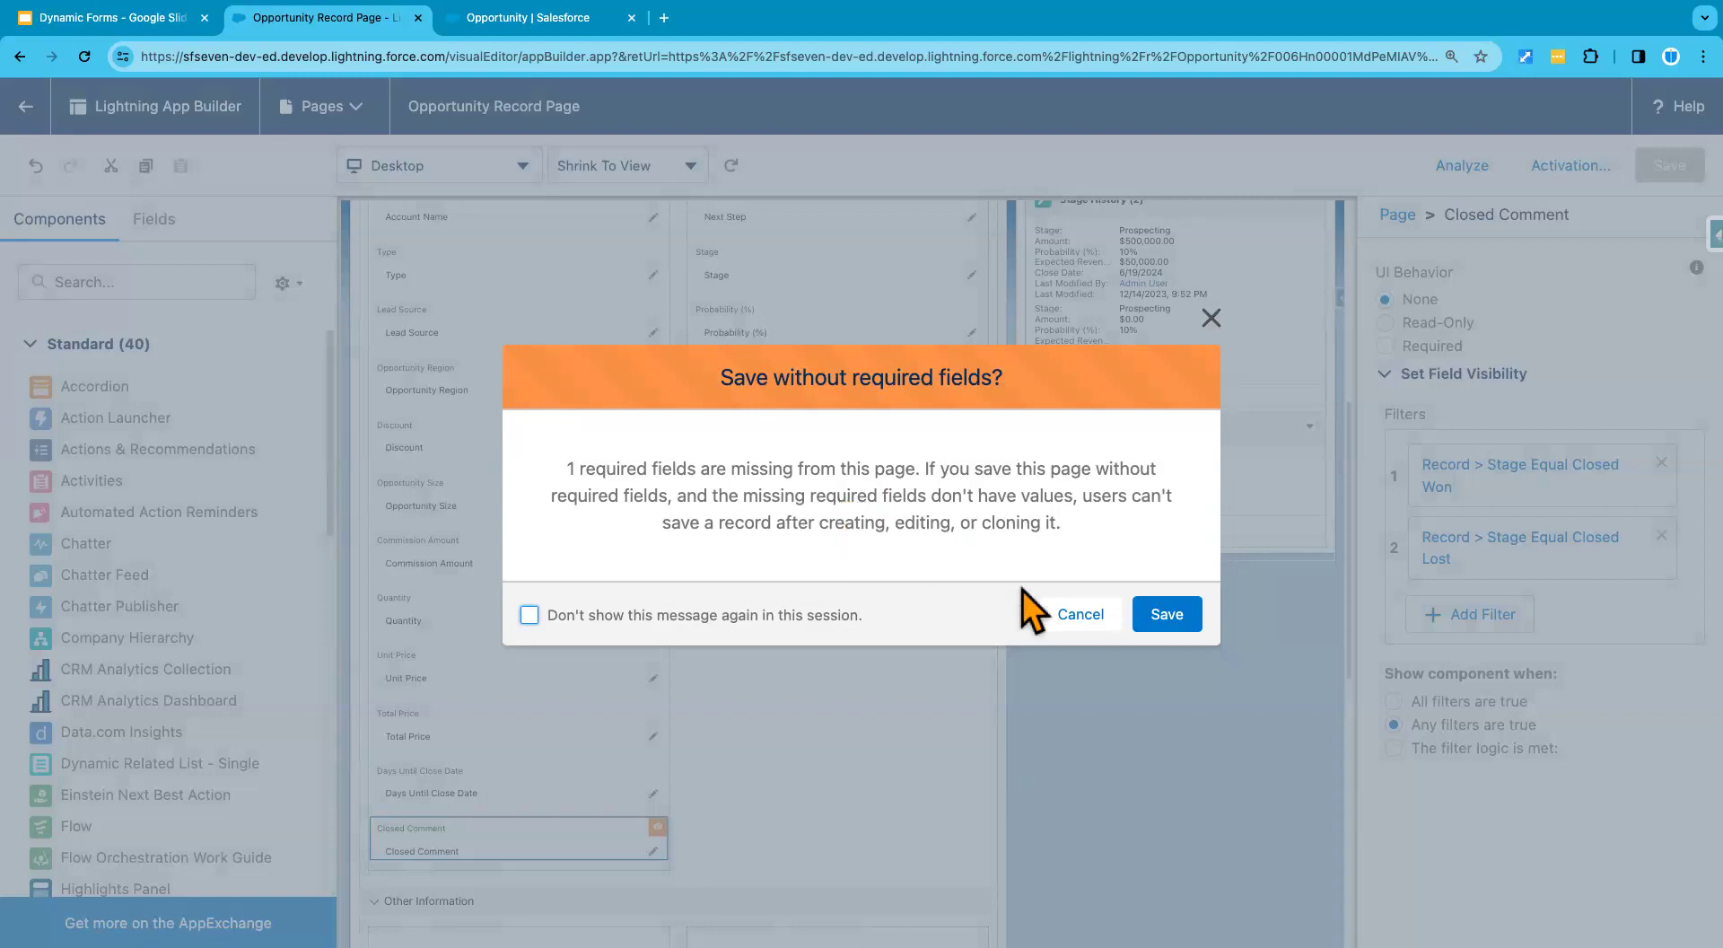
left_click(1077, 618)
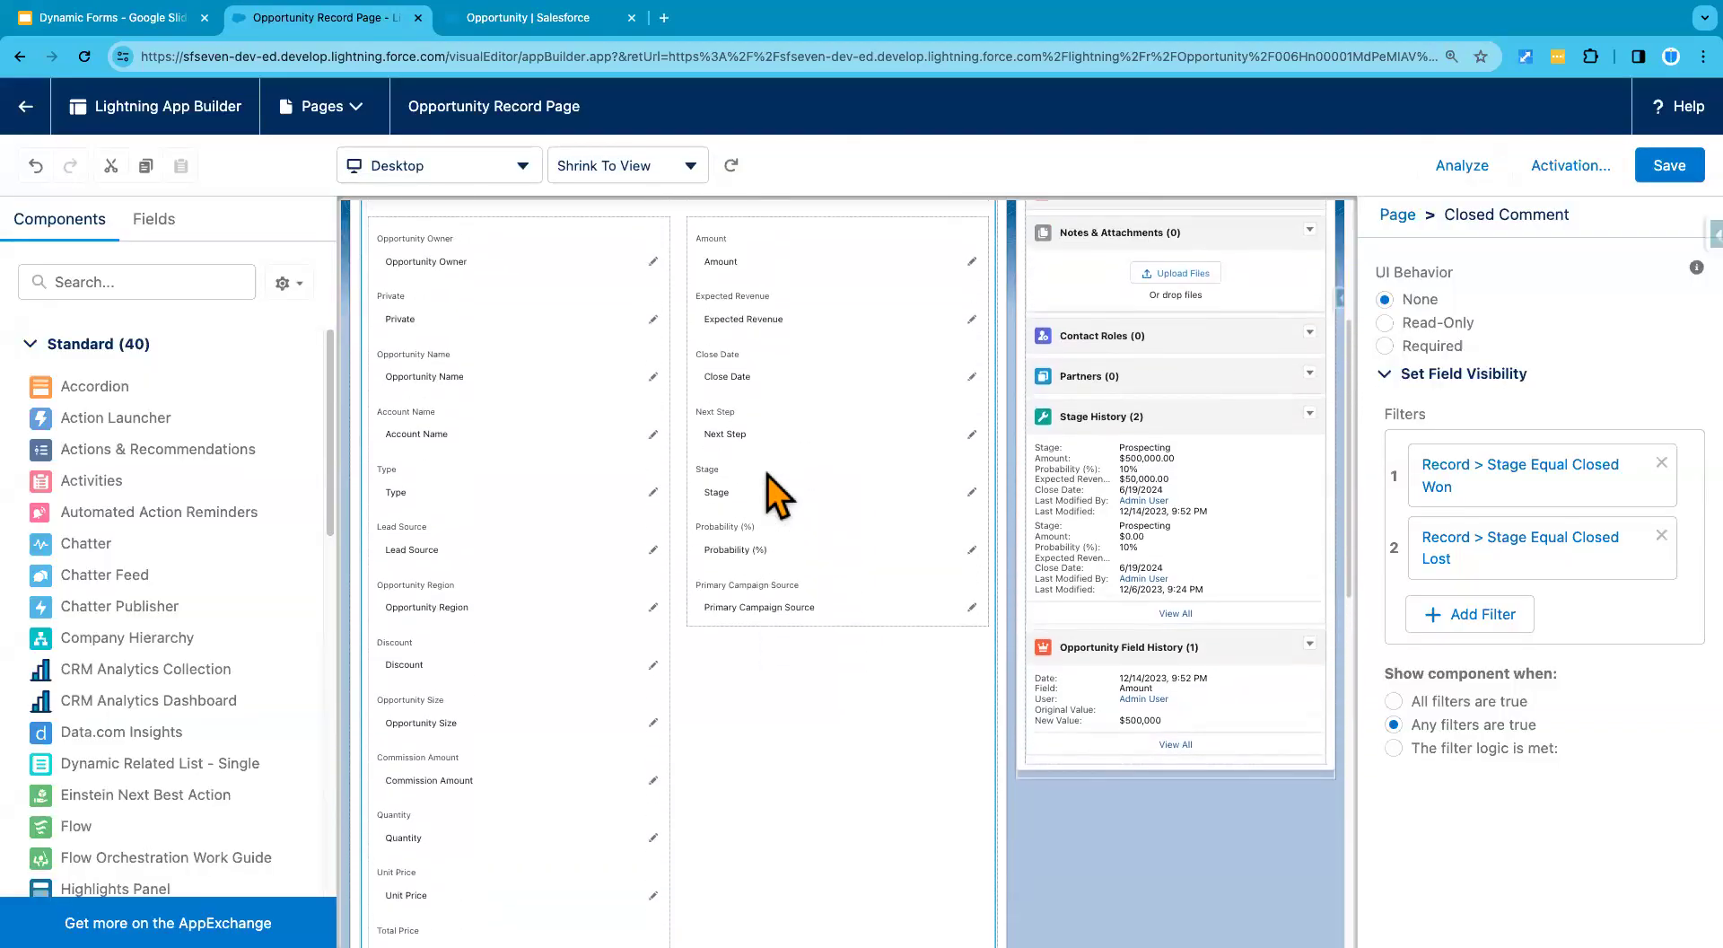
scroll(776, 493, "up", 5)
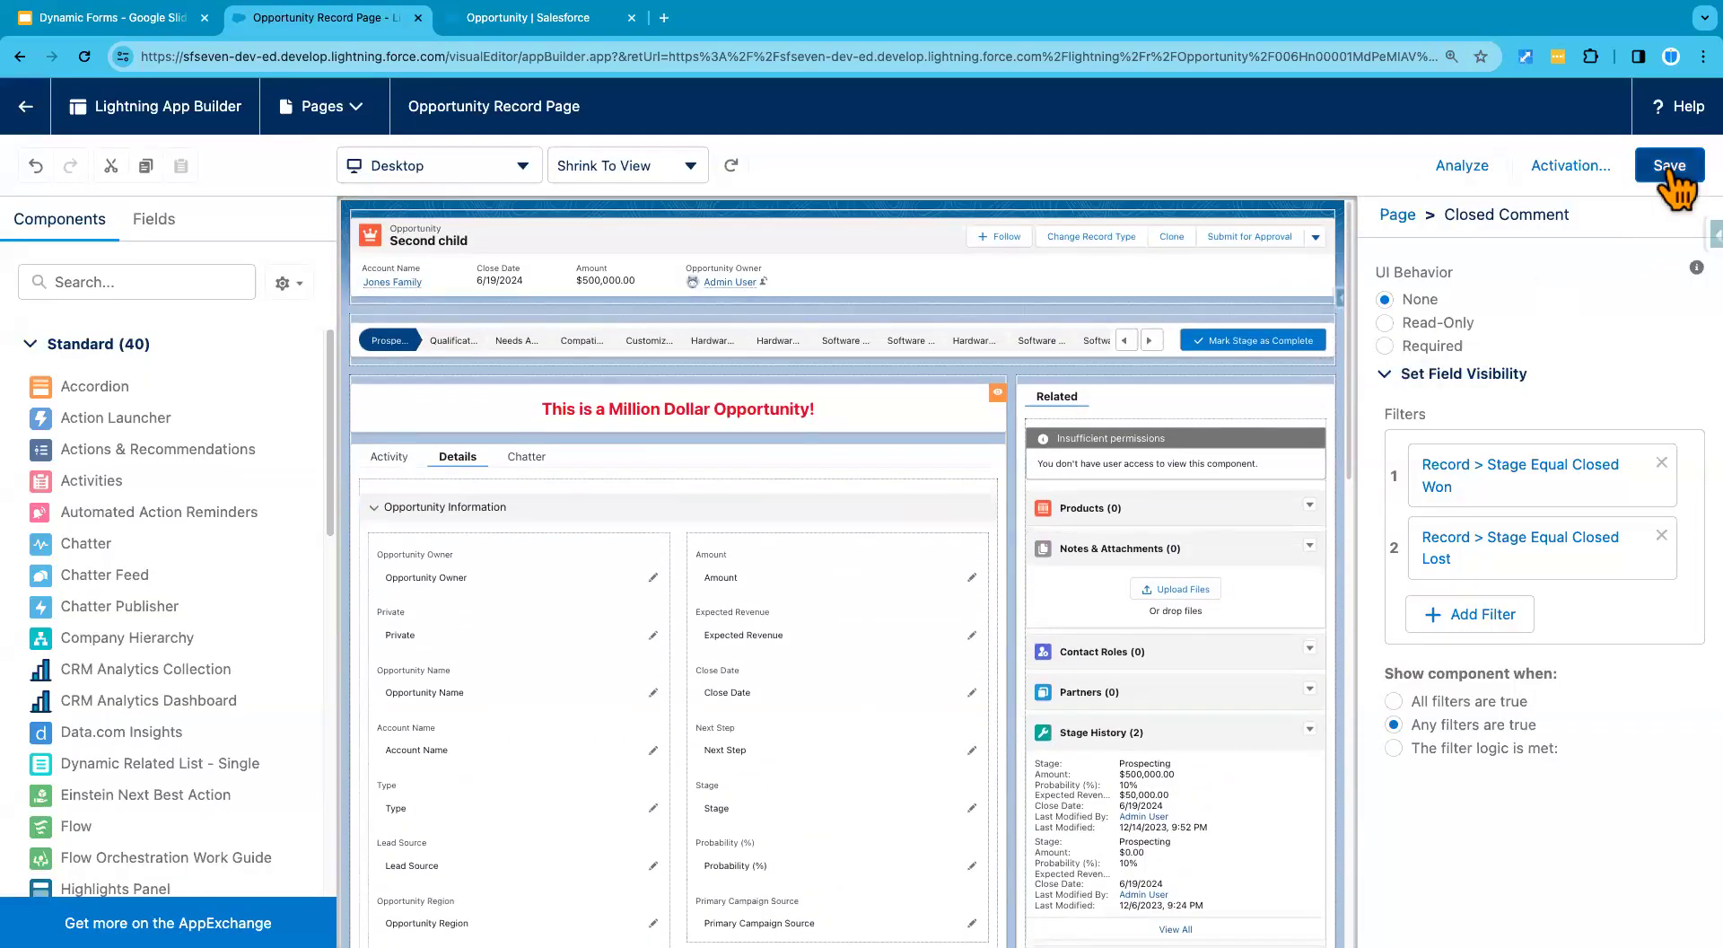
Step: Save the Opportunity Record Page, accepting the save without required fields
left_click(1669, 170)
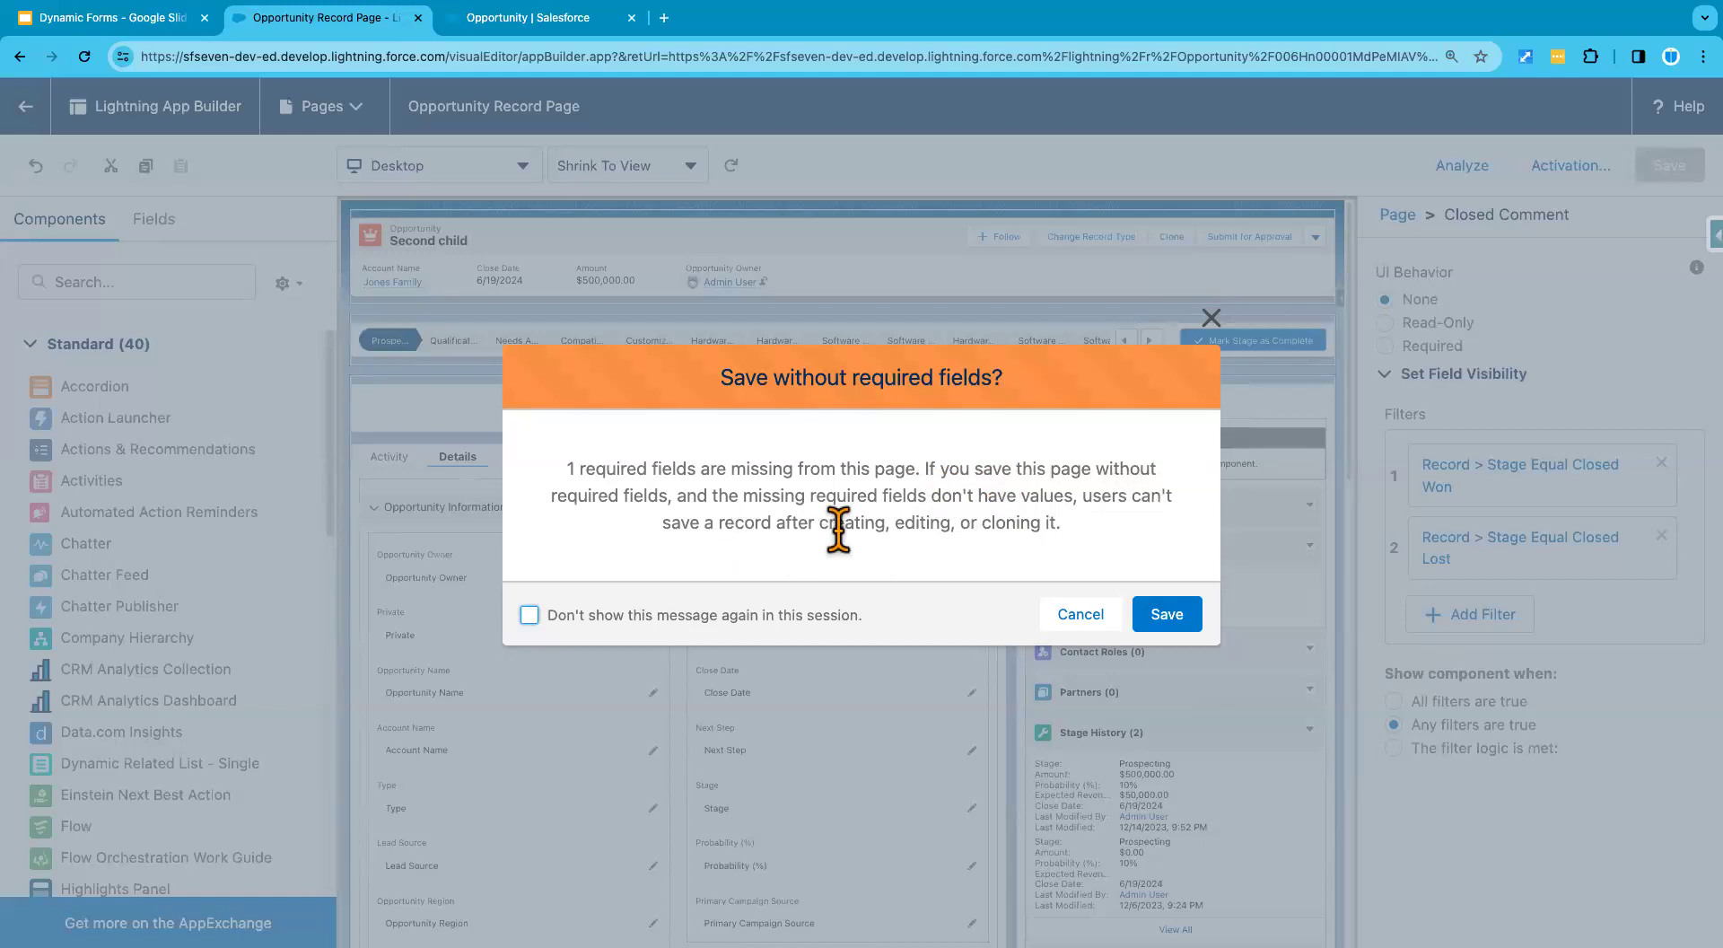
left_click(1162, 612)
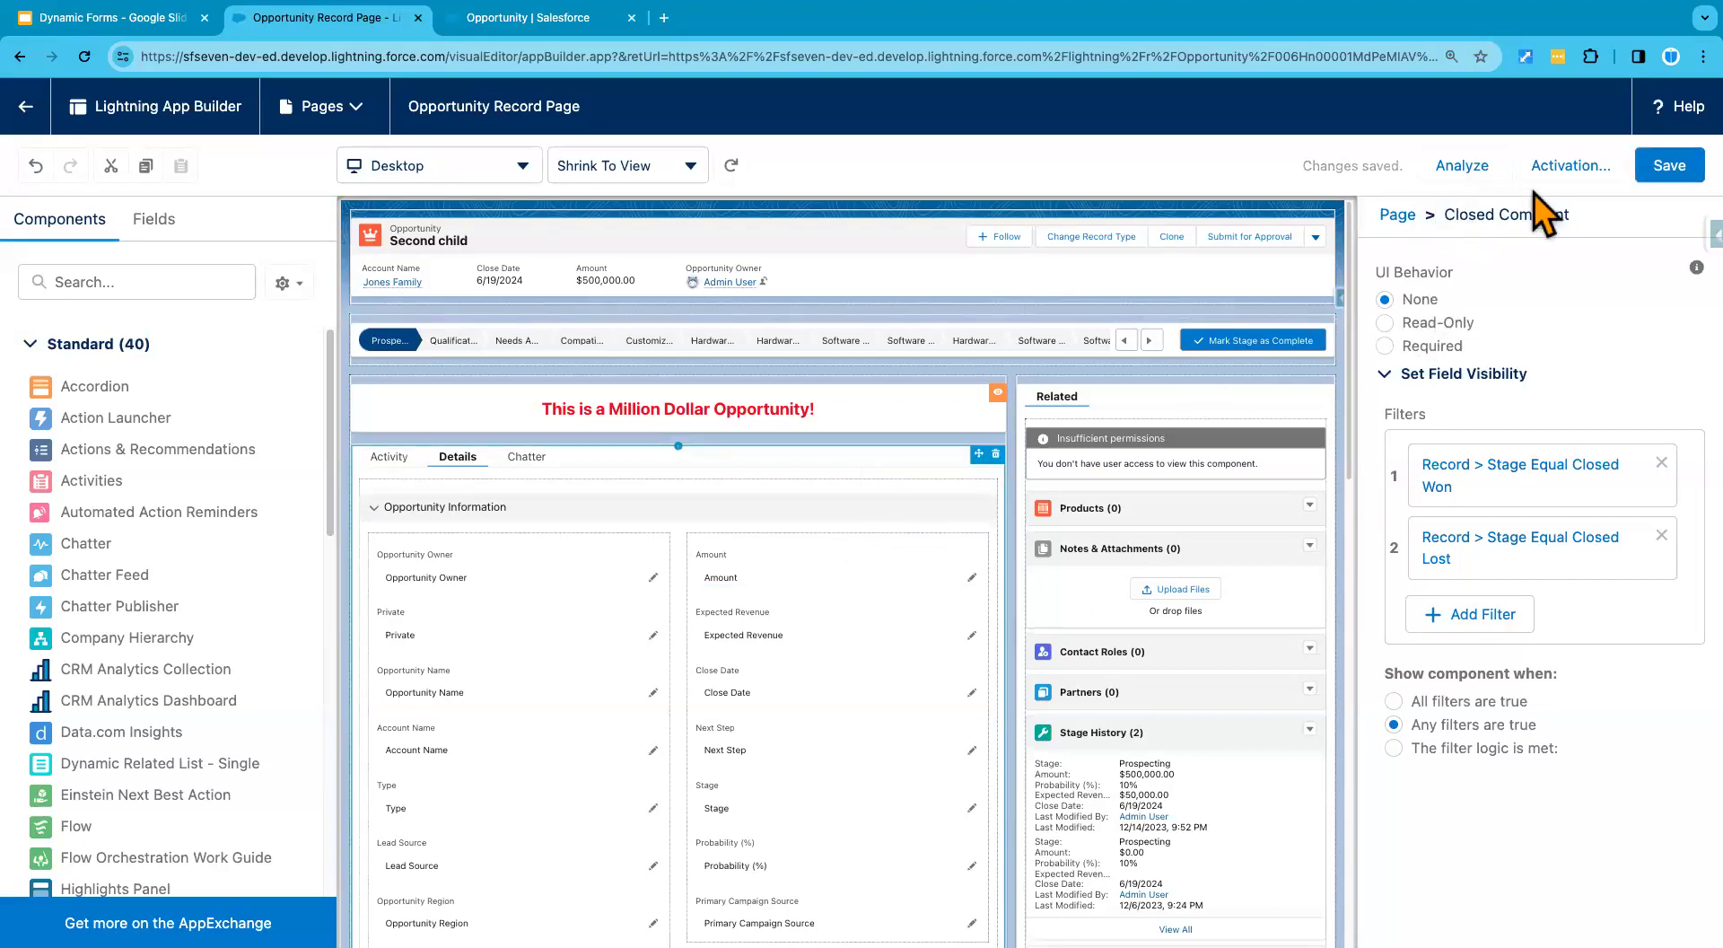
left_click(1668, 176)
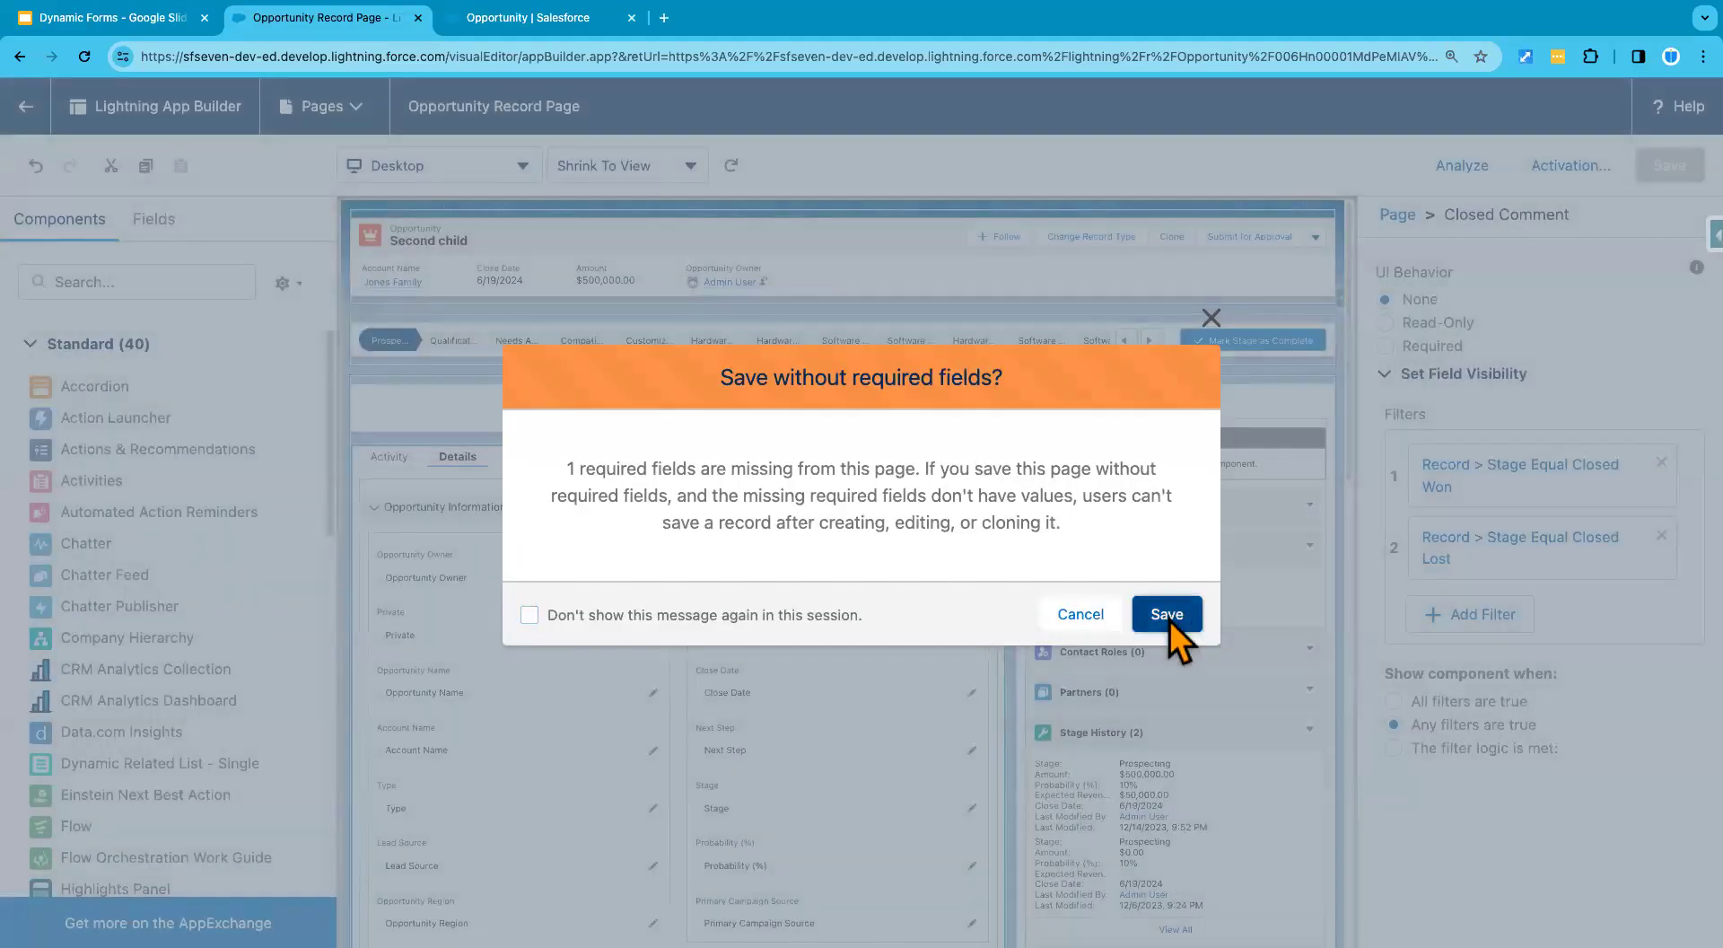
left_click(1166, 615)
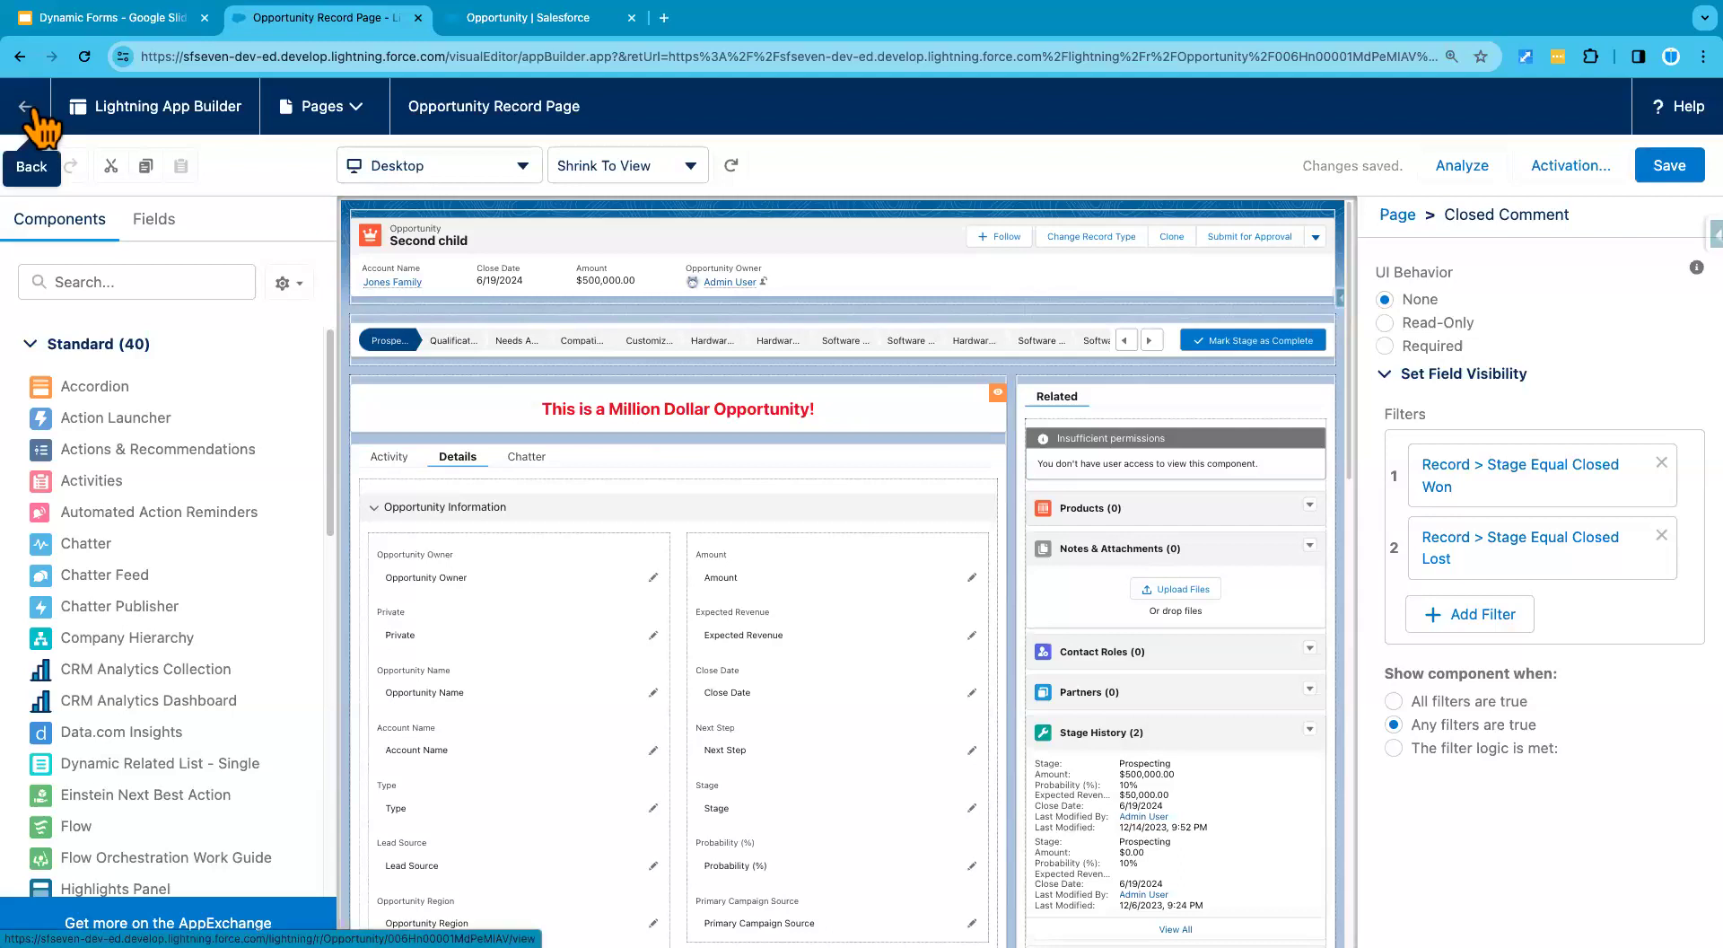
Step: Review the page's activation assignments for org default, app default, and app, record type and profile, and close them without changes
left_click(1561, 165)
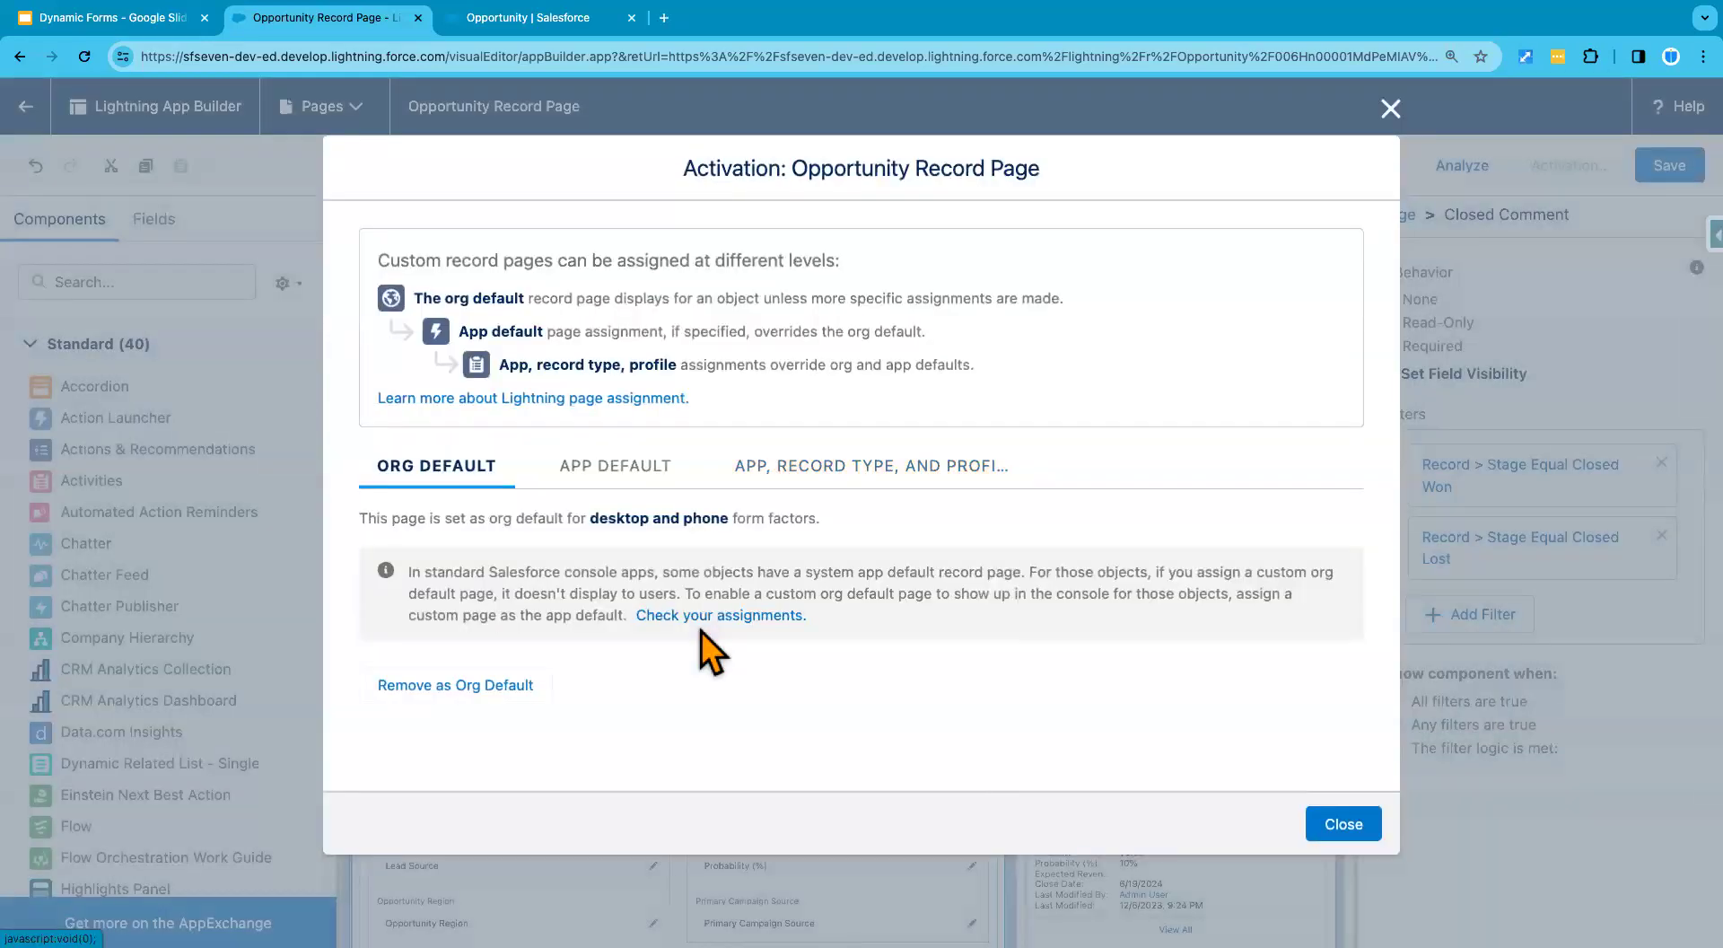
left_click(639, 492)
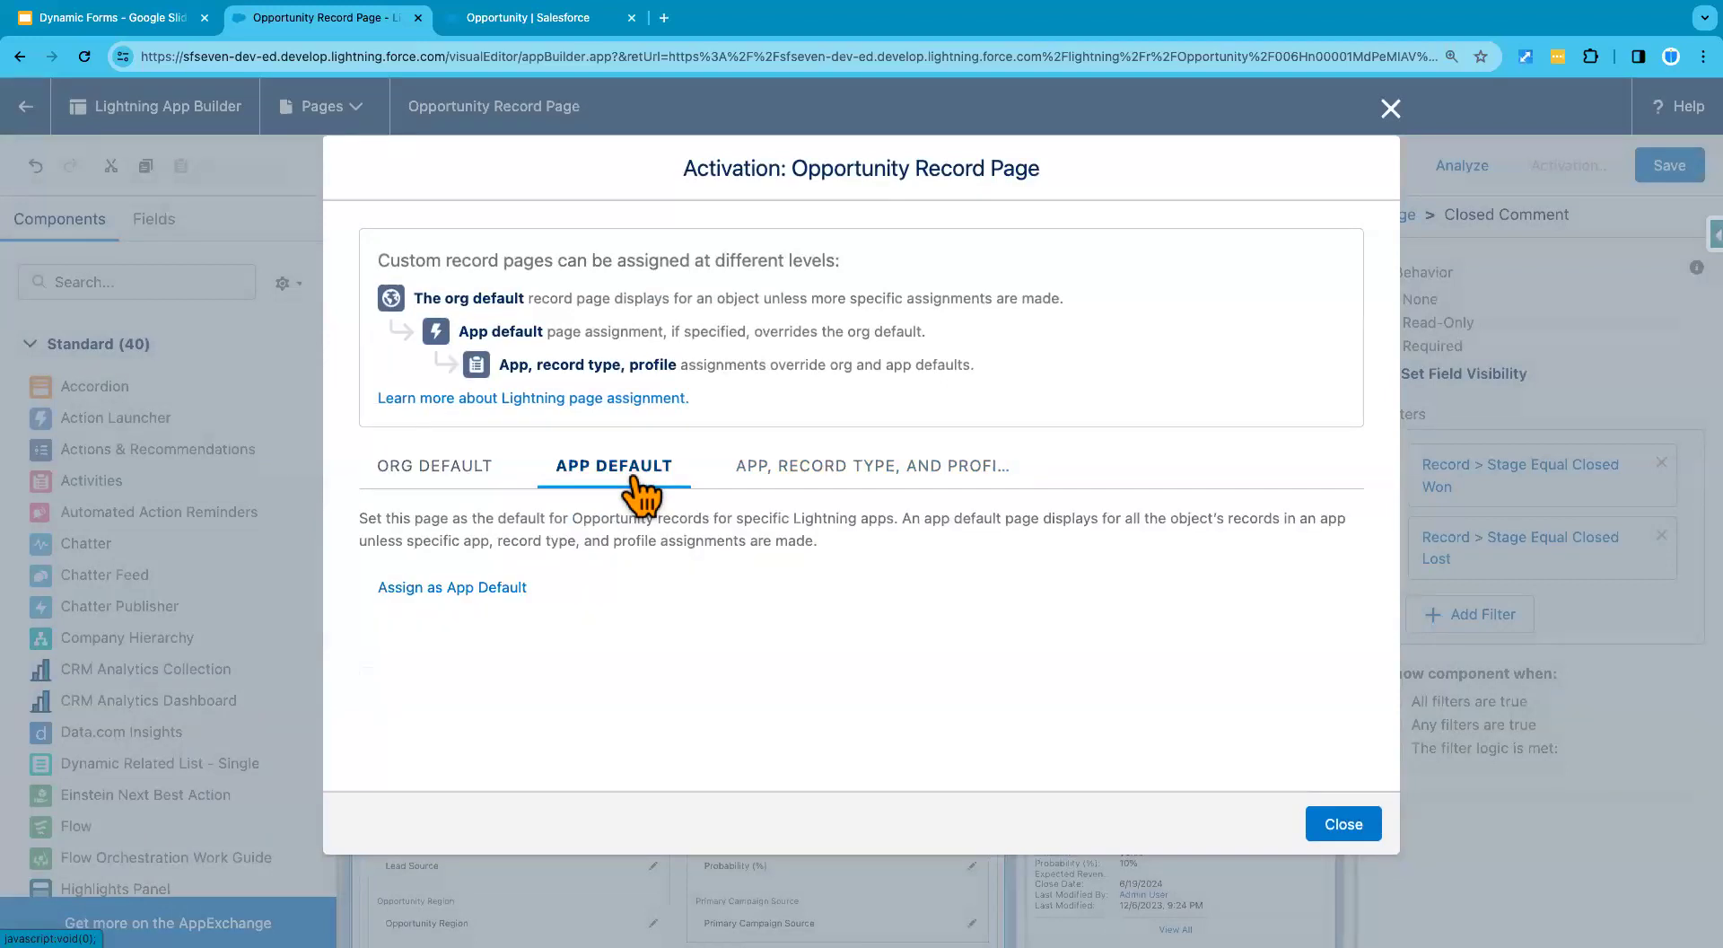
left_click(732, 480)
left_click(642, 492)
left_click(503, 476)
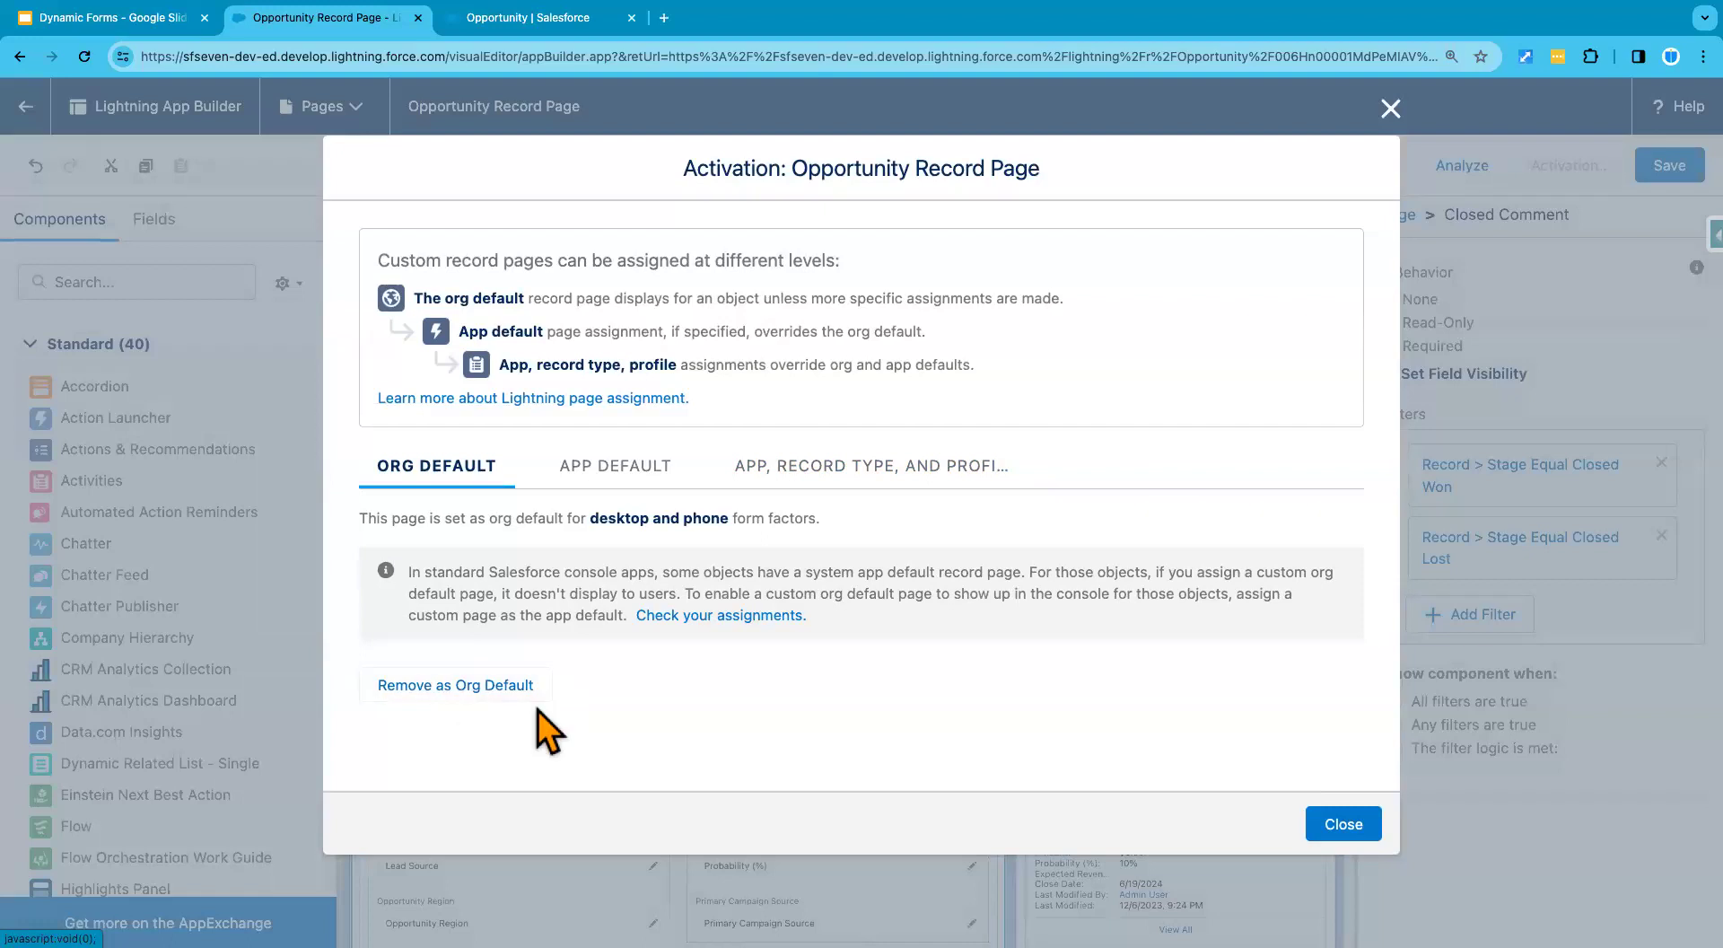
left_click(1344, 823)
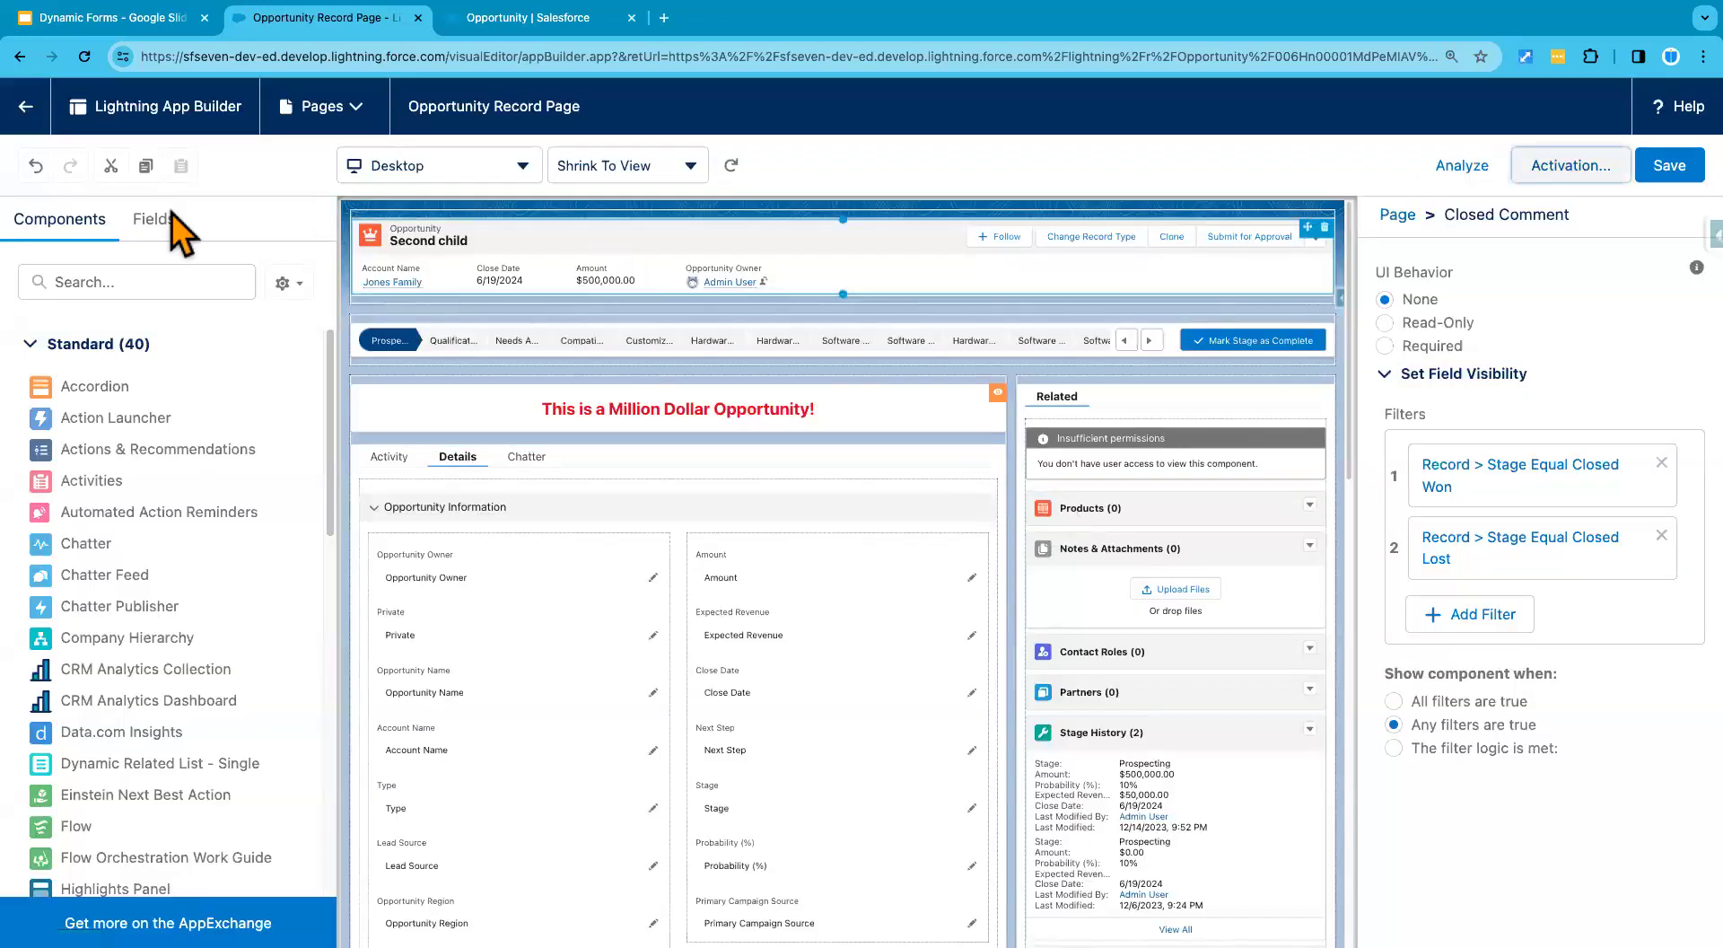
Step: Return to the Second child opportunity record and check its detail sections for the Closed Comment field
left_click(29, 106)
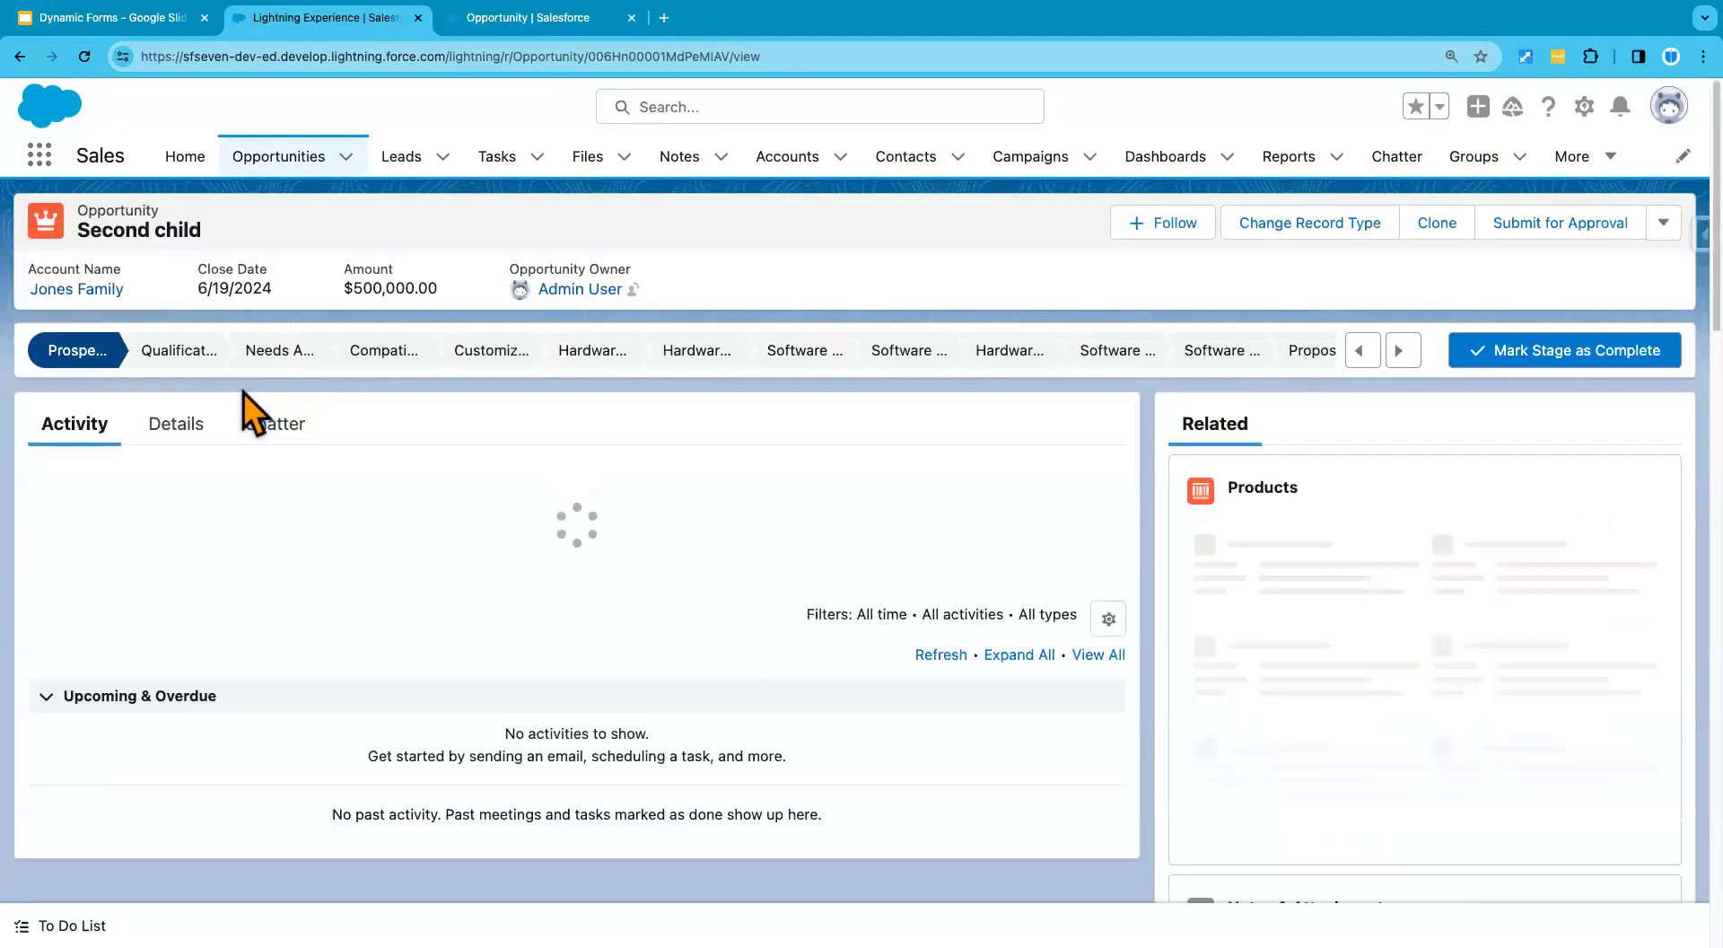
left_click(207, 423)
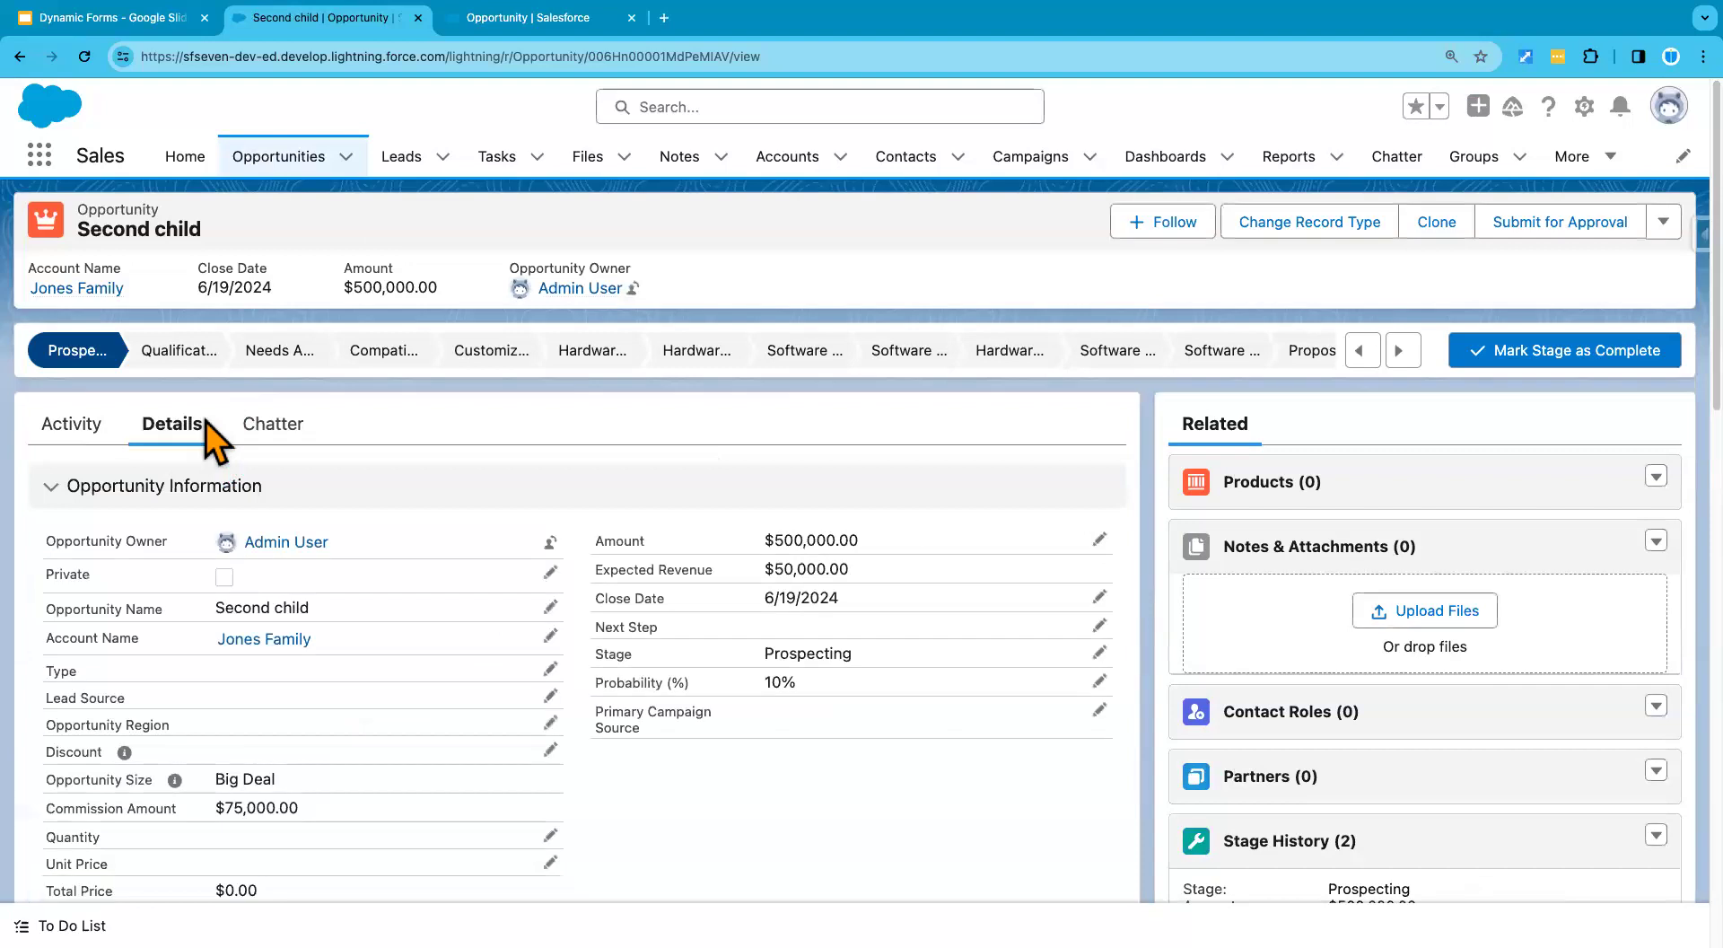
scroll(443, 843, "down", 5)
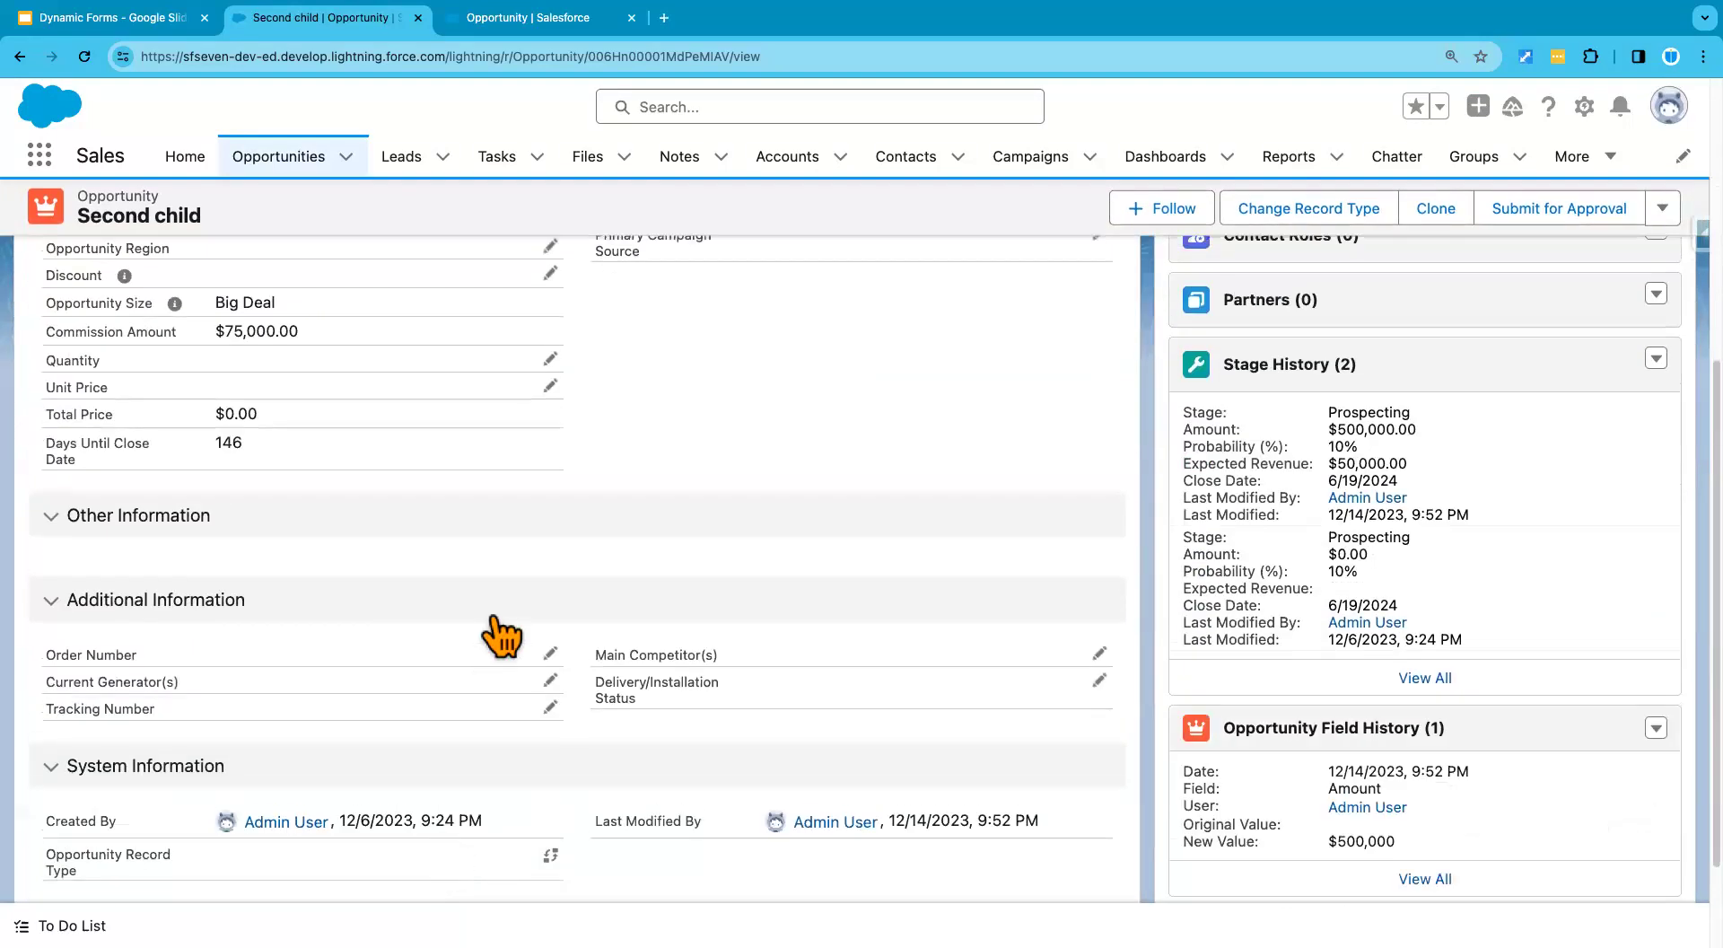
scroll(460, 549, "down", 2)
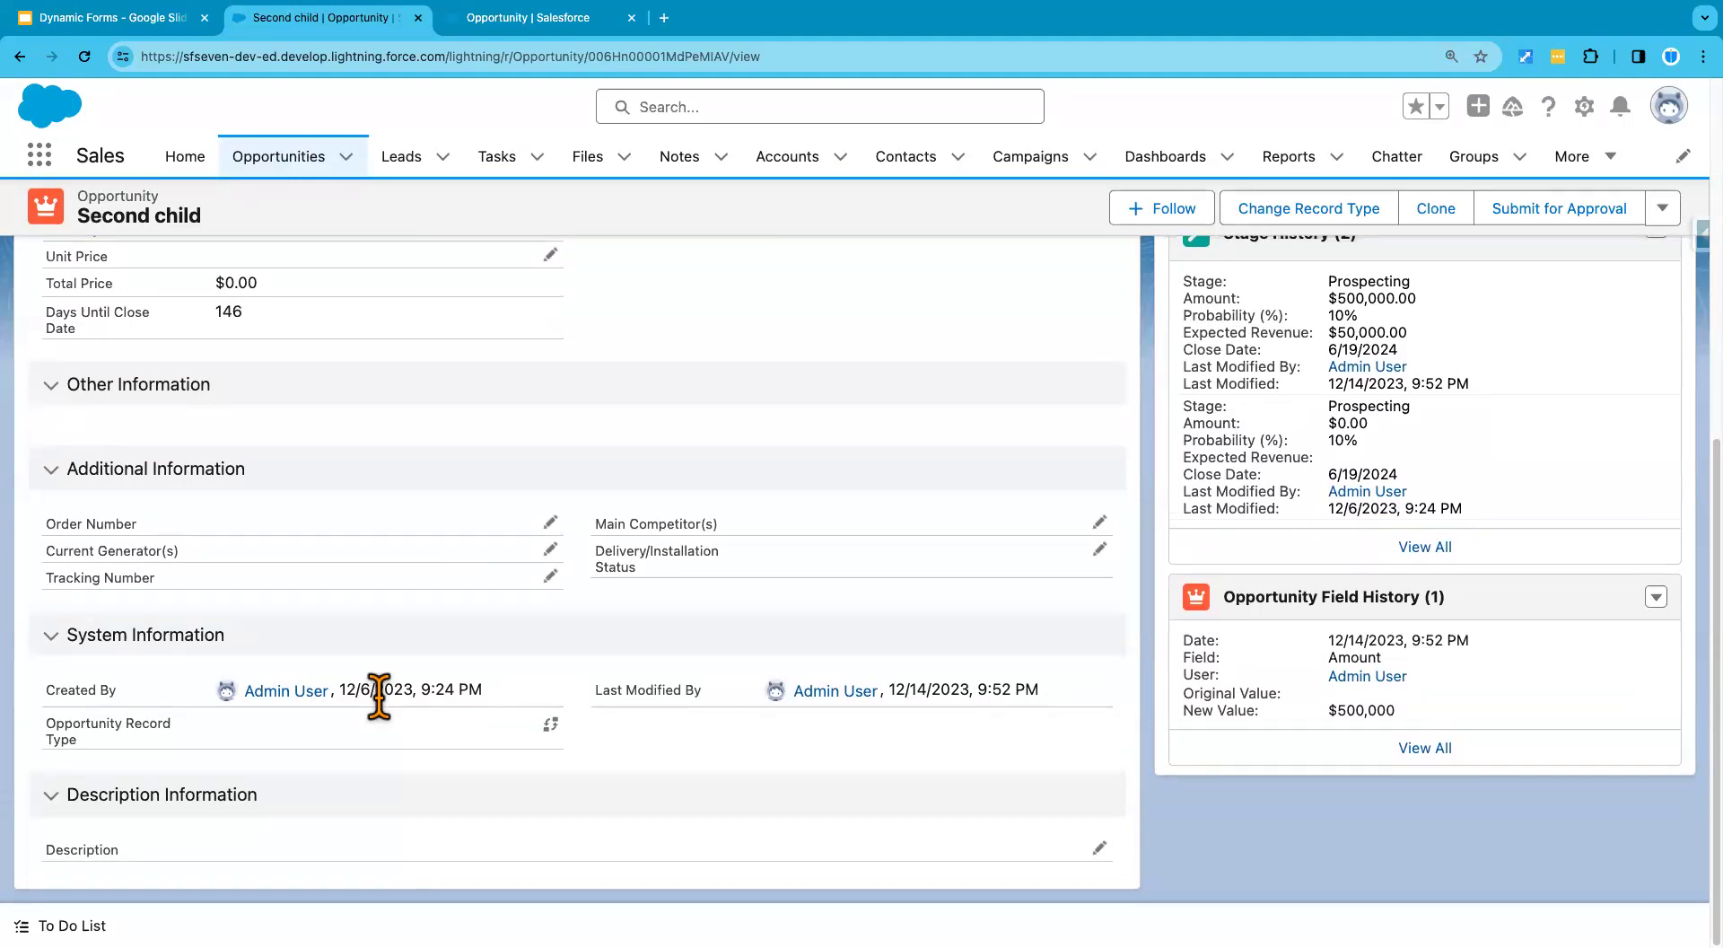
scroll(382, 704, "up", 1)
scroll(434, 877, "up", 5)
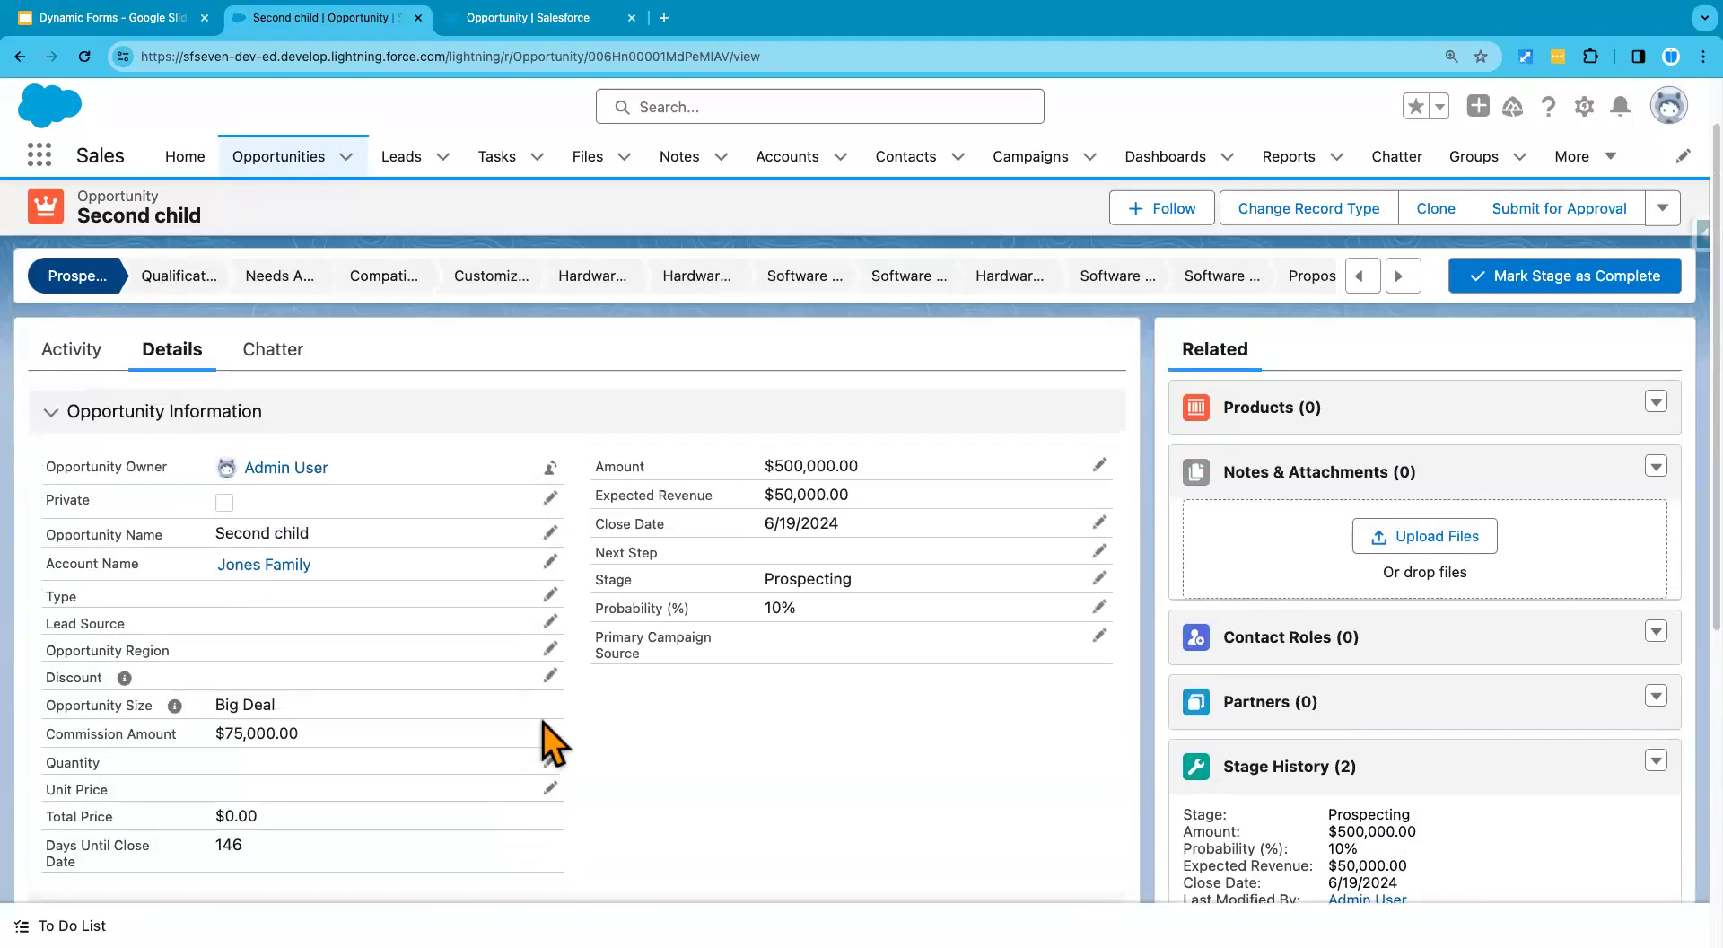
left_click(550, 675)
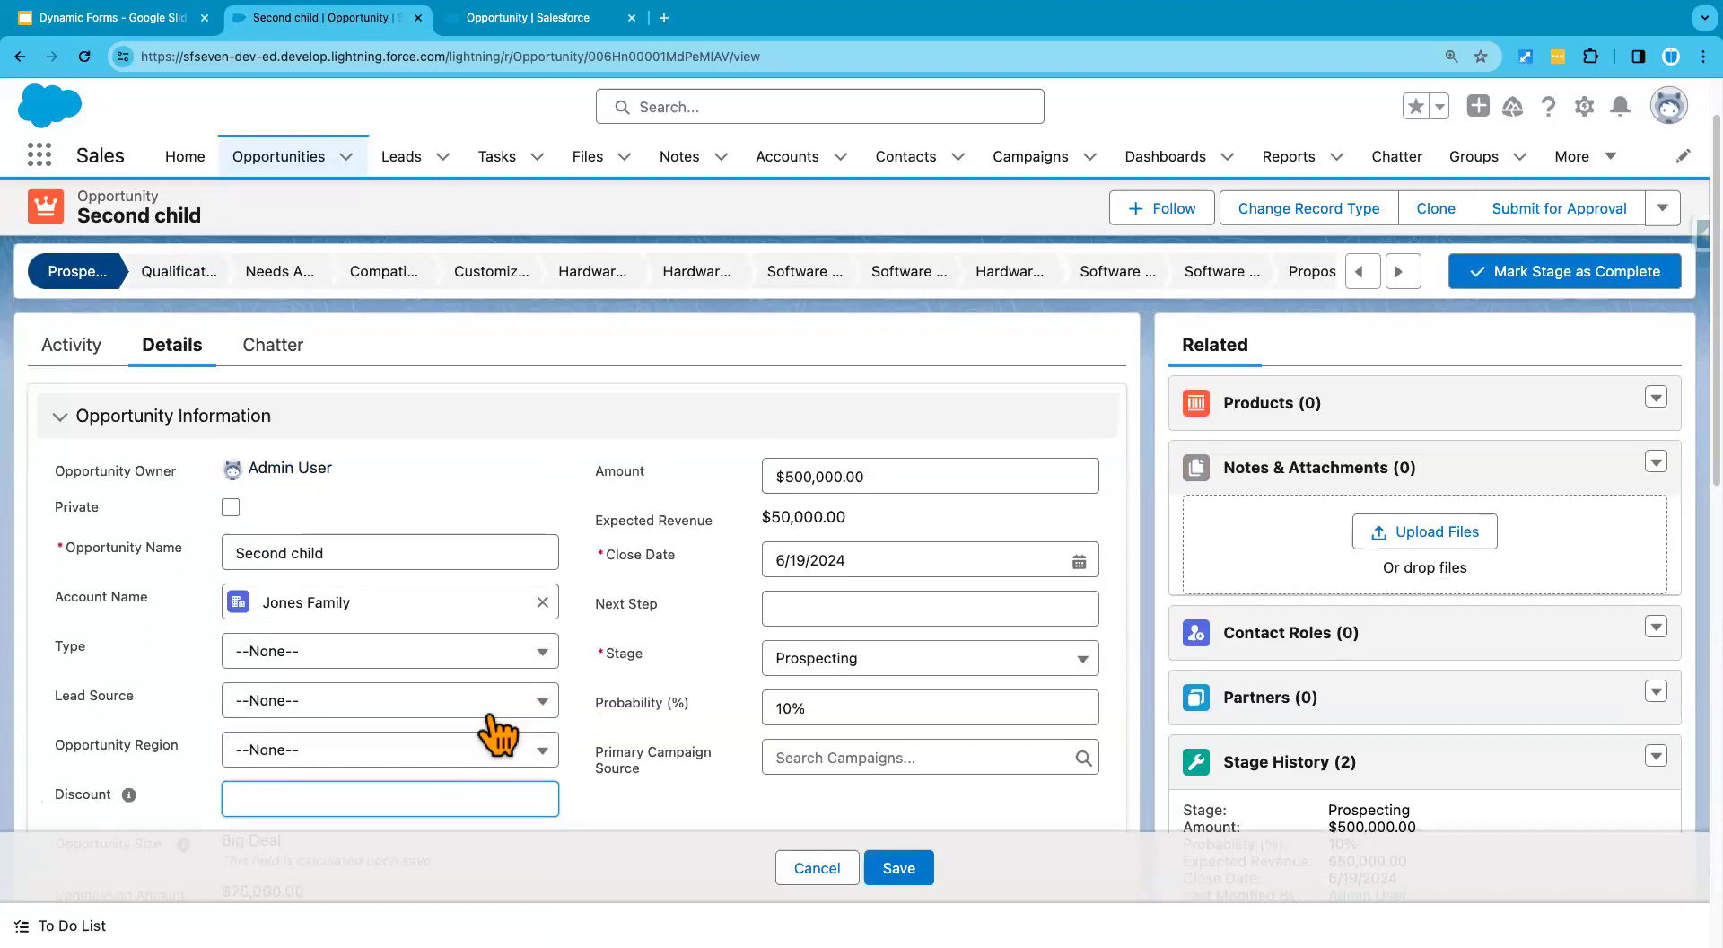
scroll(498, 732, "down", 5)
scroll(488, 712, "down", 3)
scroll(488, 709, "up", 8)
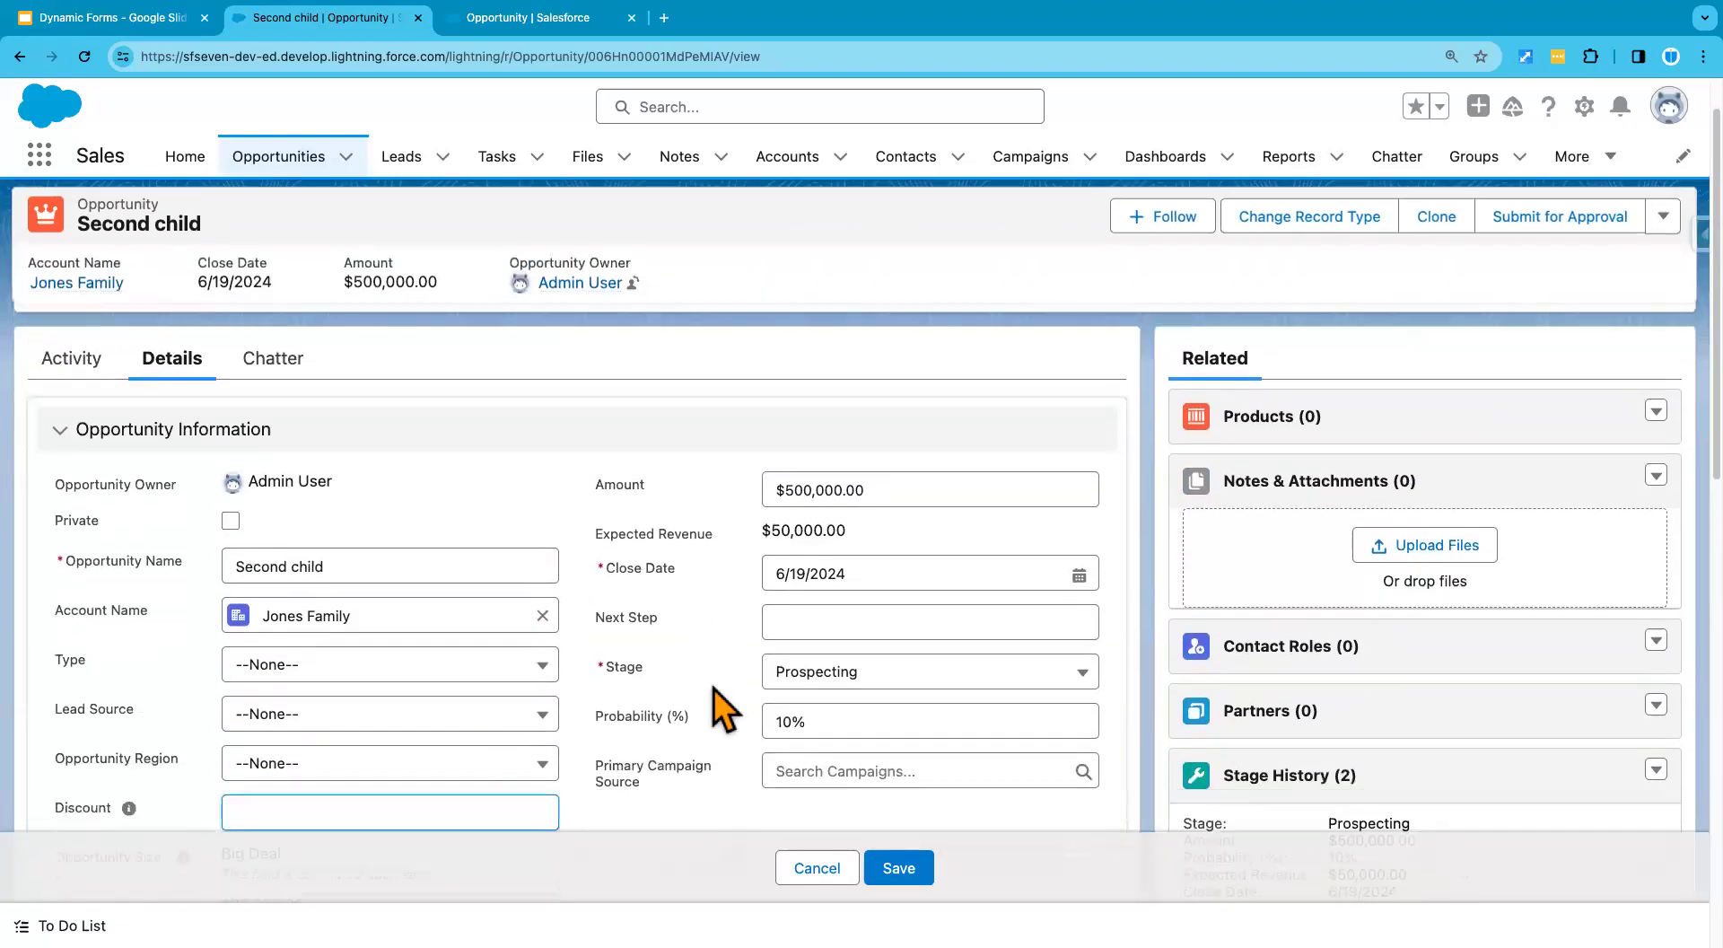
scroll(873, 489, "down", 1)
left_click(857, 582)
scroll(866, 740, "down", 3)
scroll(863, 735, "down", 2)
left_click(871, 860)
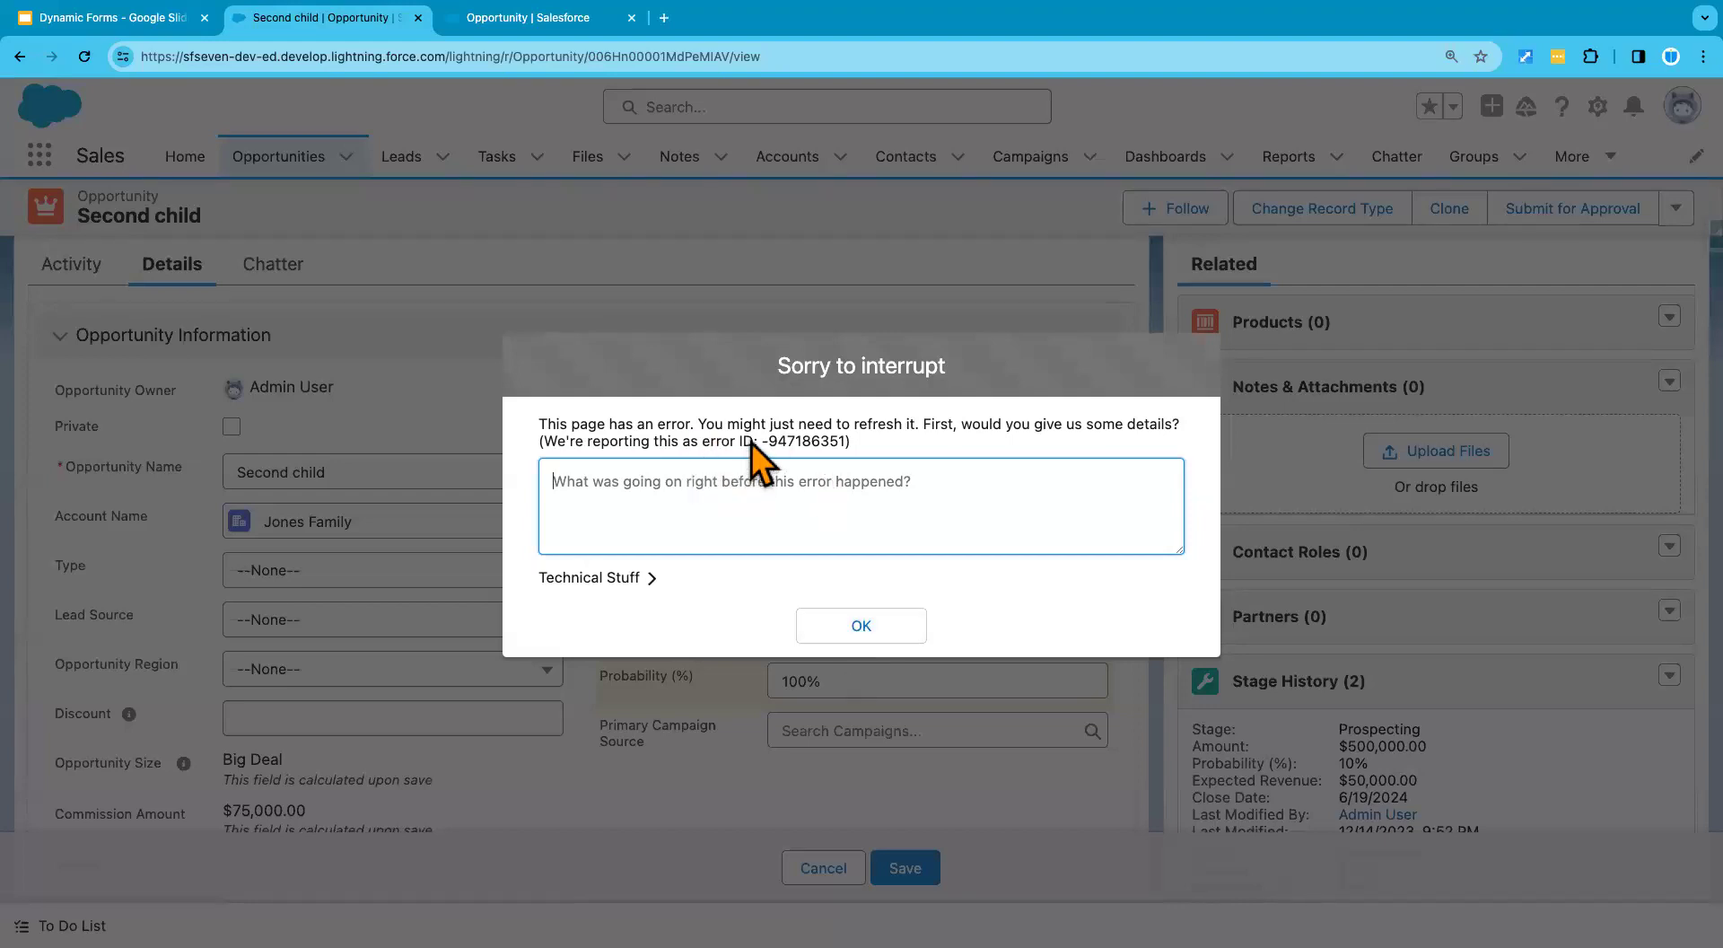
left_click(905, 622)
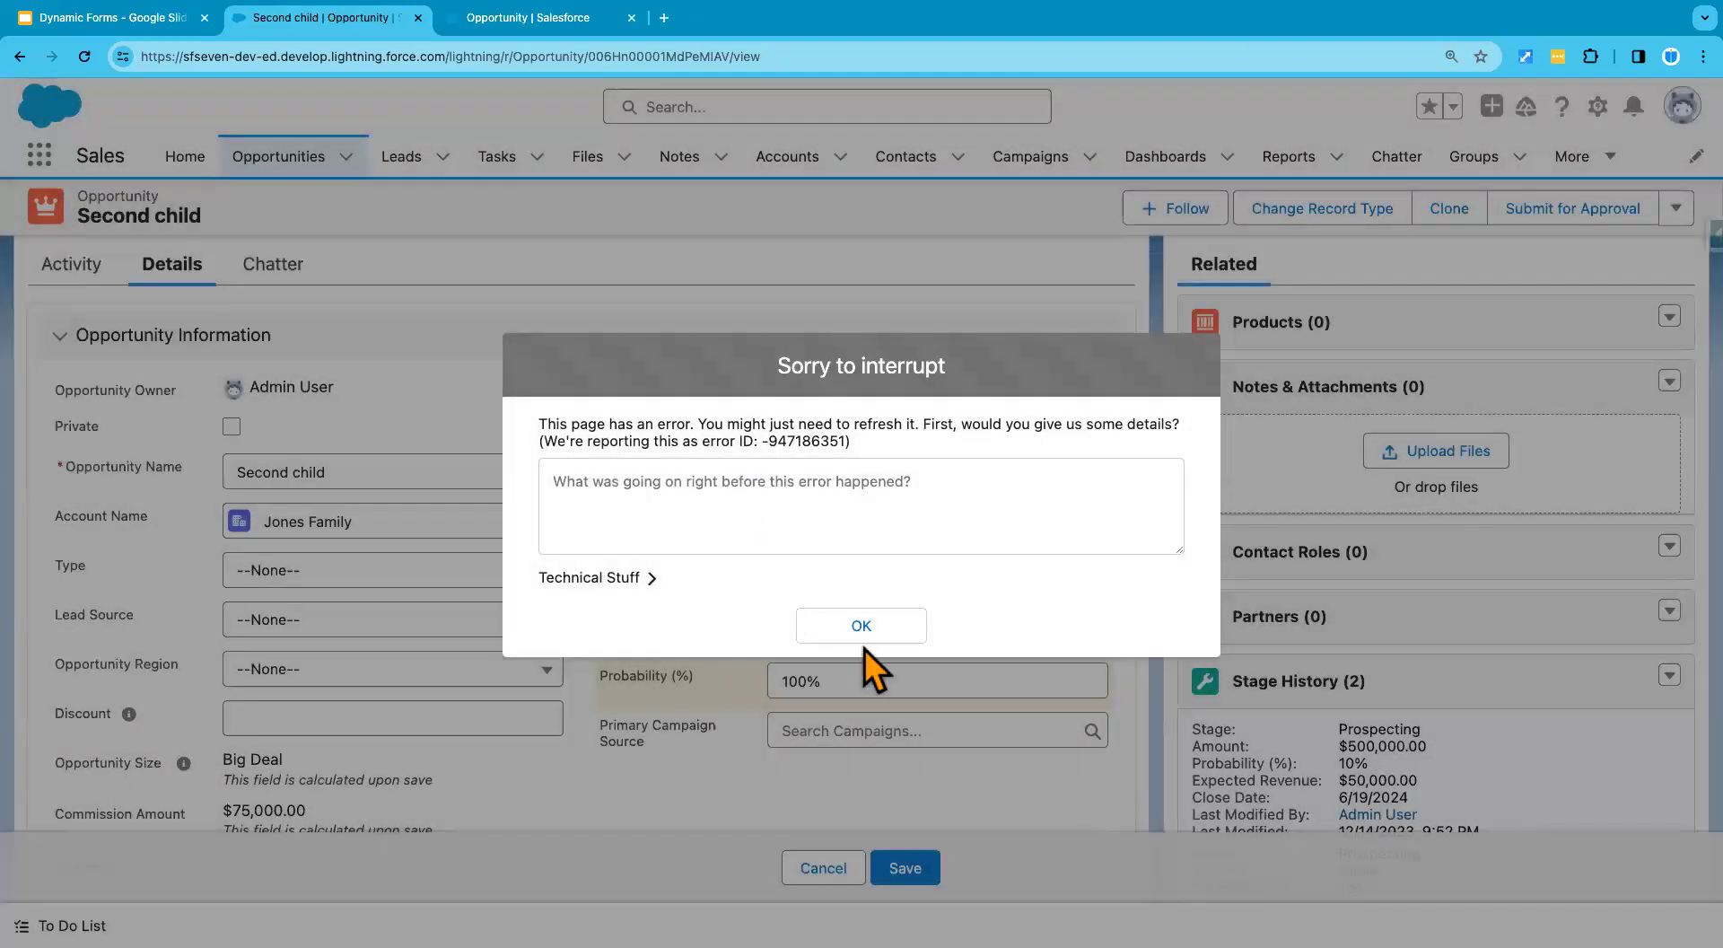
left_click(863, 629)
left_click(819, 868)
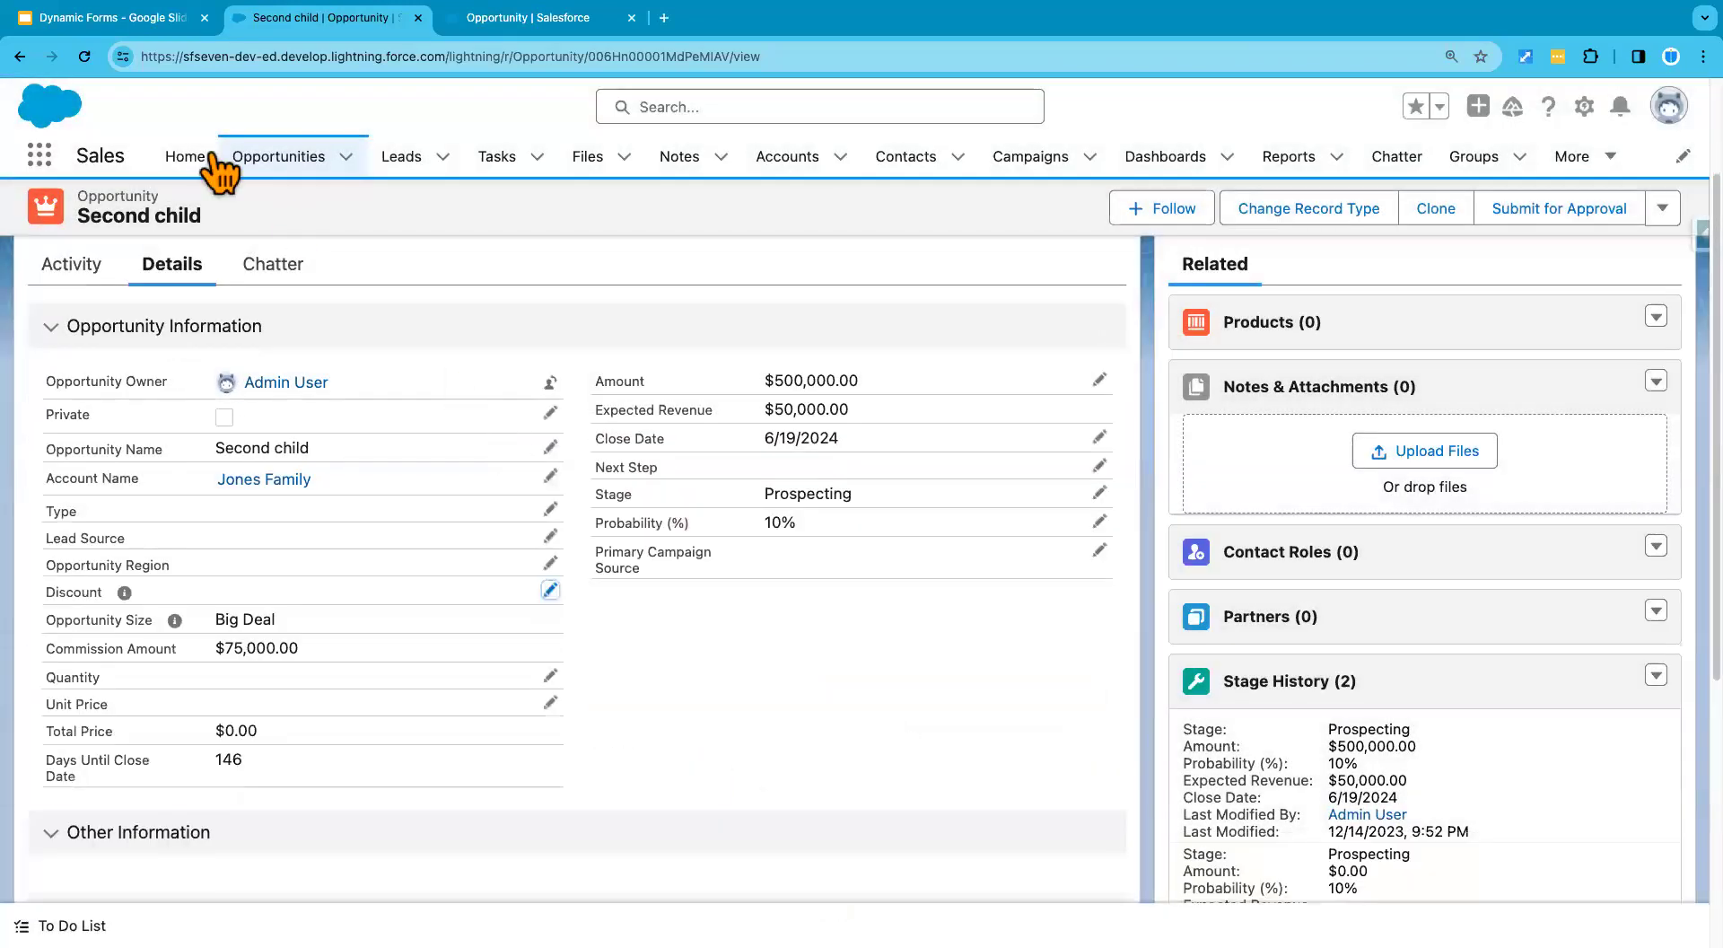
Step: Reload the Second child record, set its Stage to Closed Won, and save the record
left_click(84, 56)
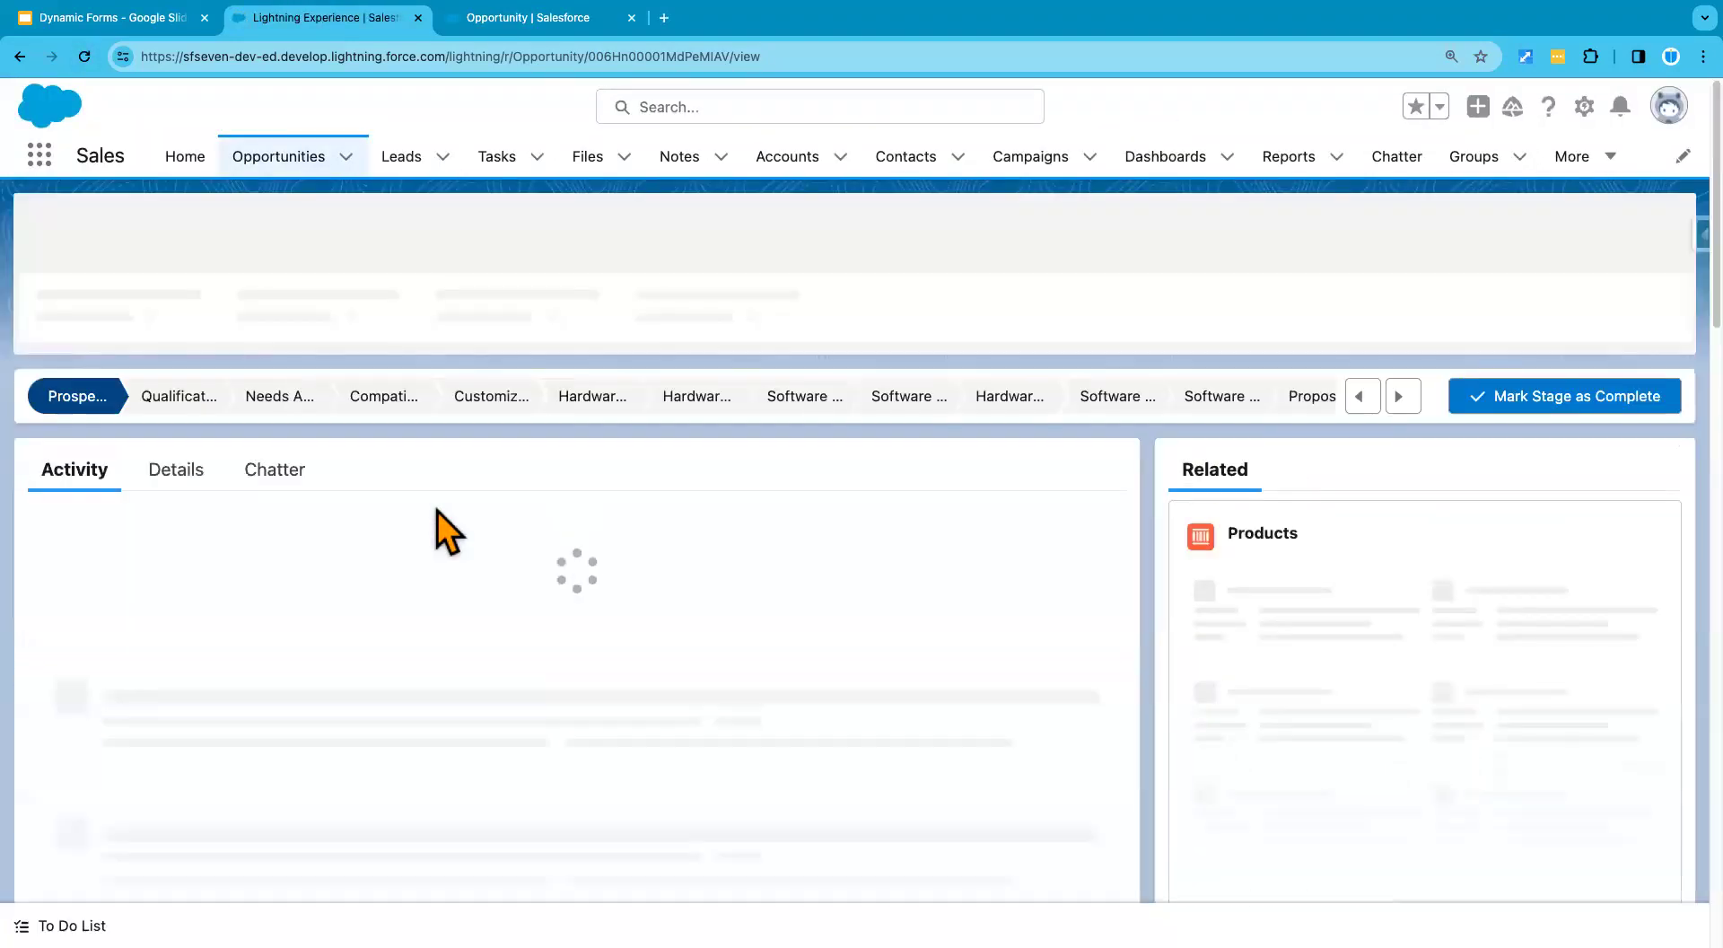
left_click(191, 426)
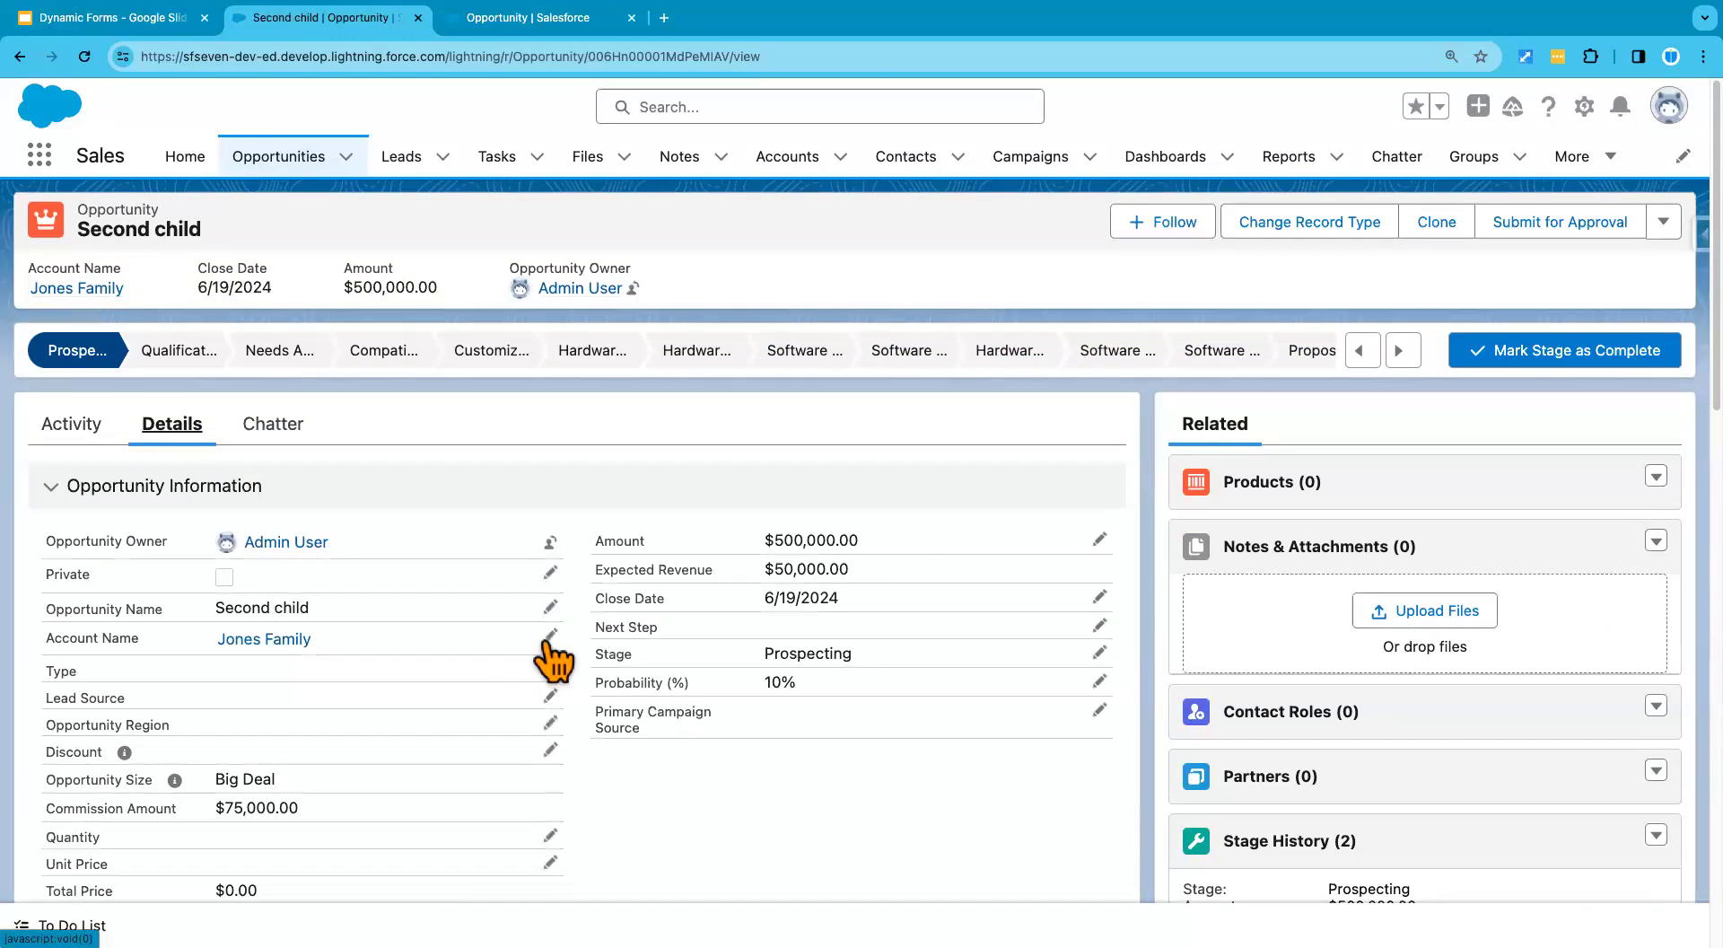
left_click(549, 634)
scroll(558, 734, "down", 3)
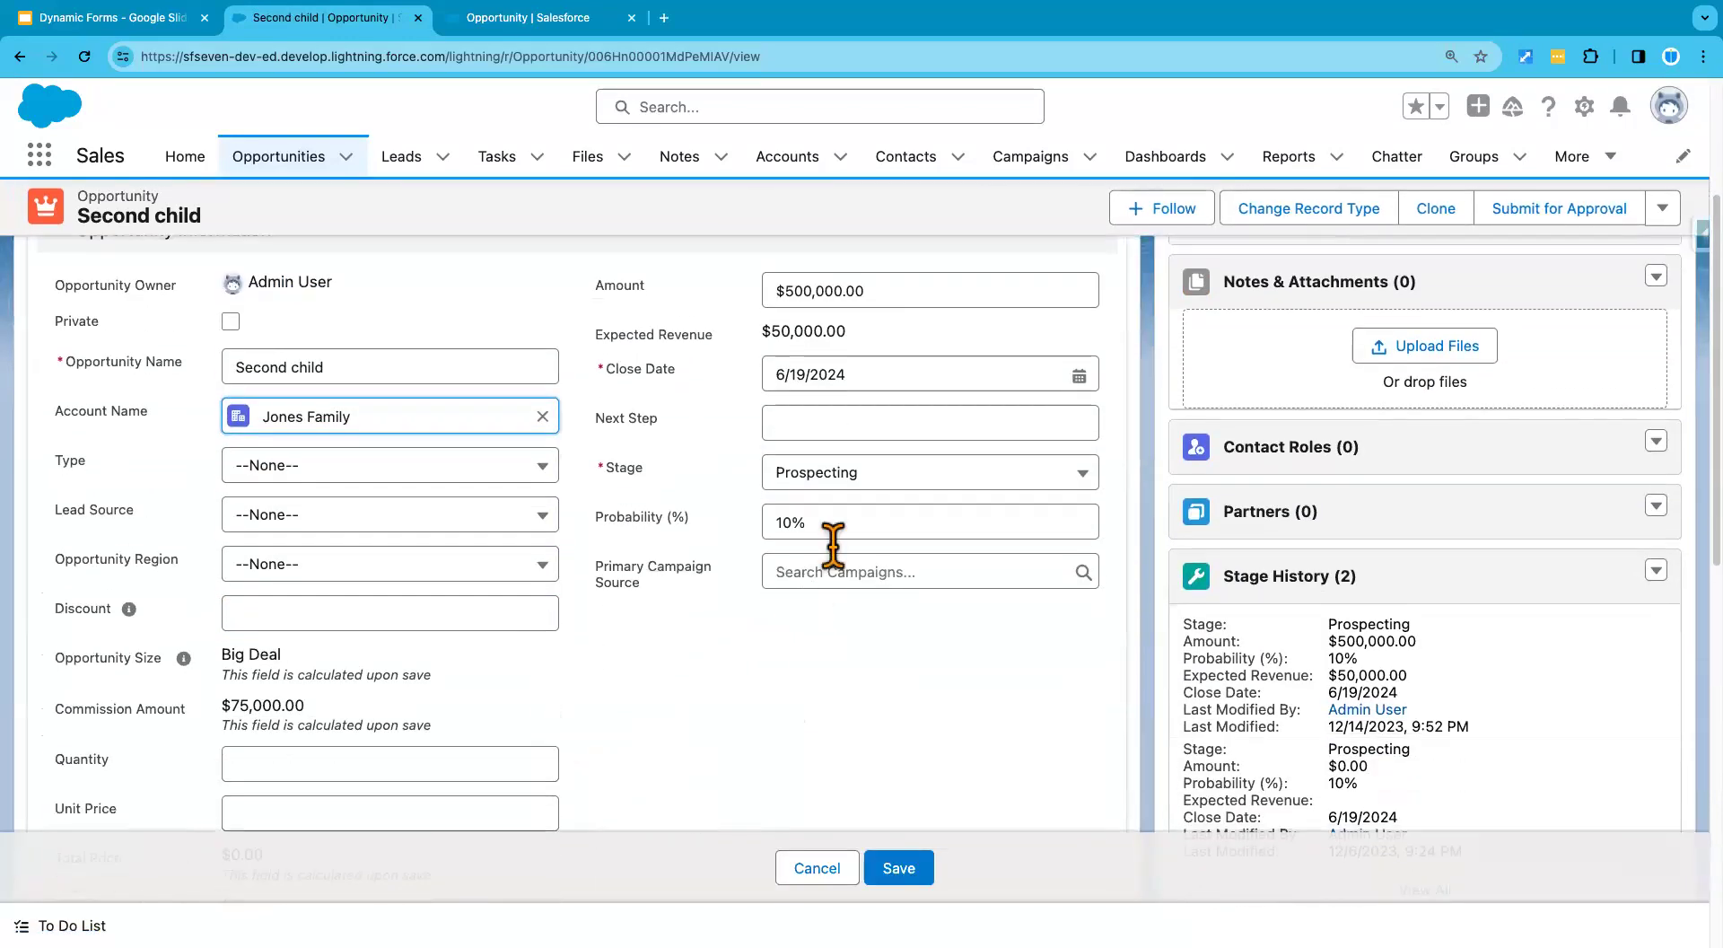
left_click(860, 477)
scroll(873, 584, "down", 5)
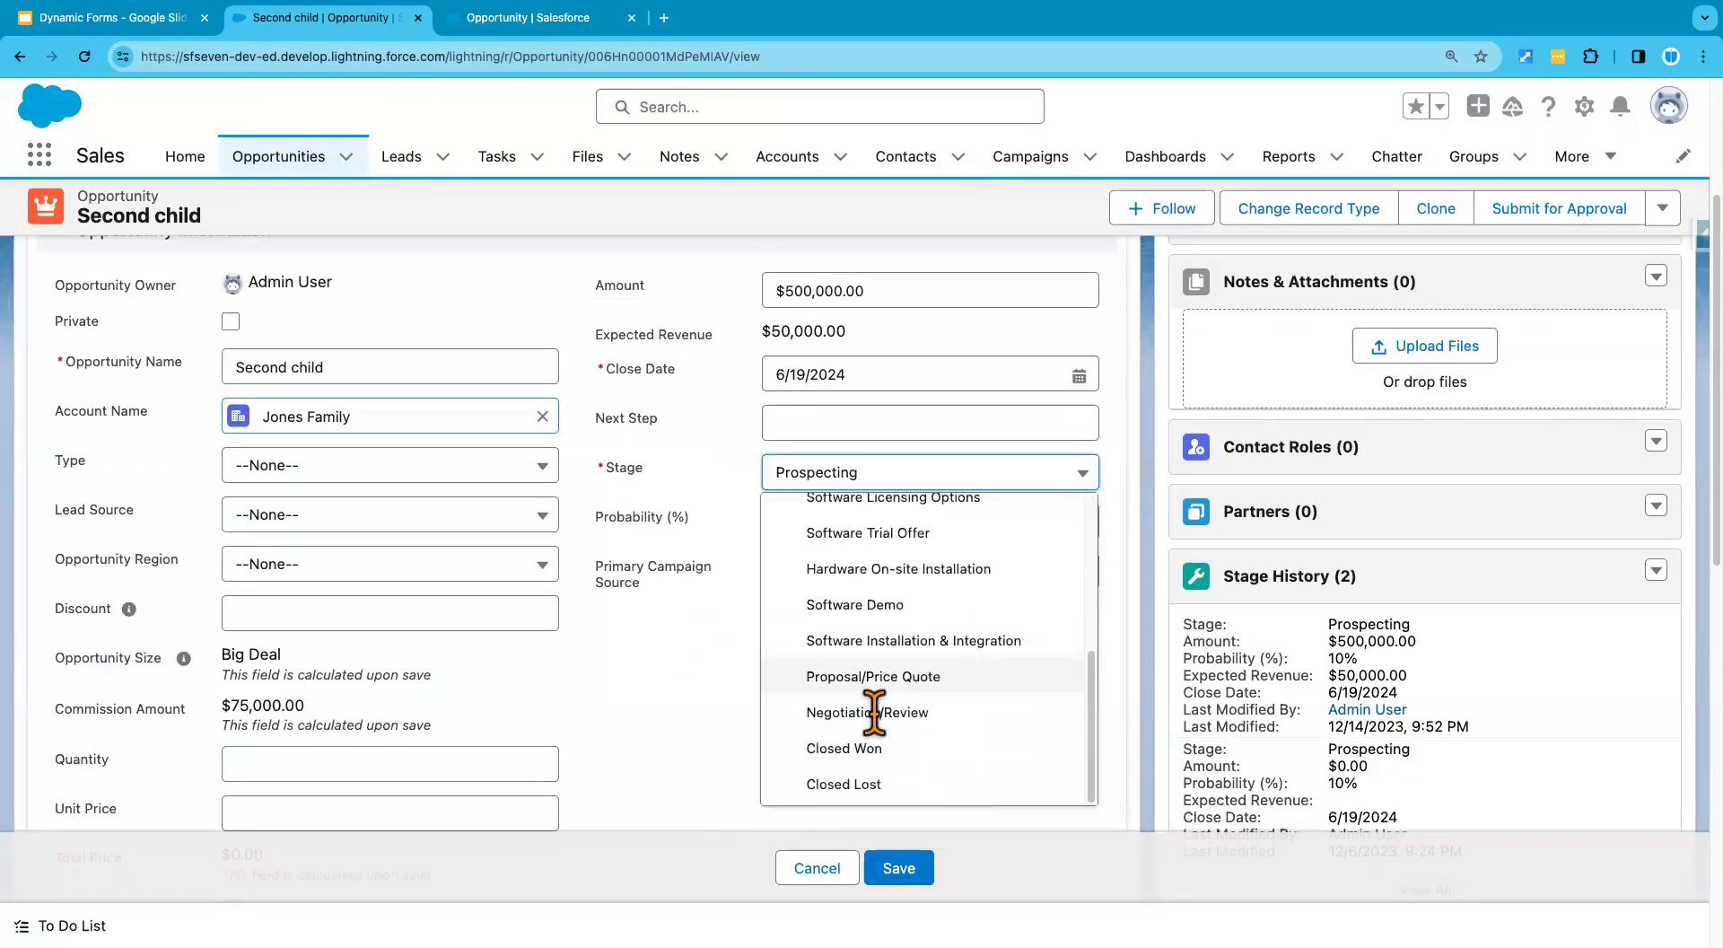
left_click(872, 750)
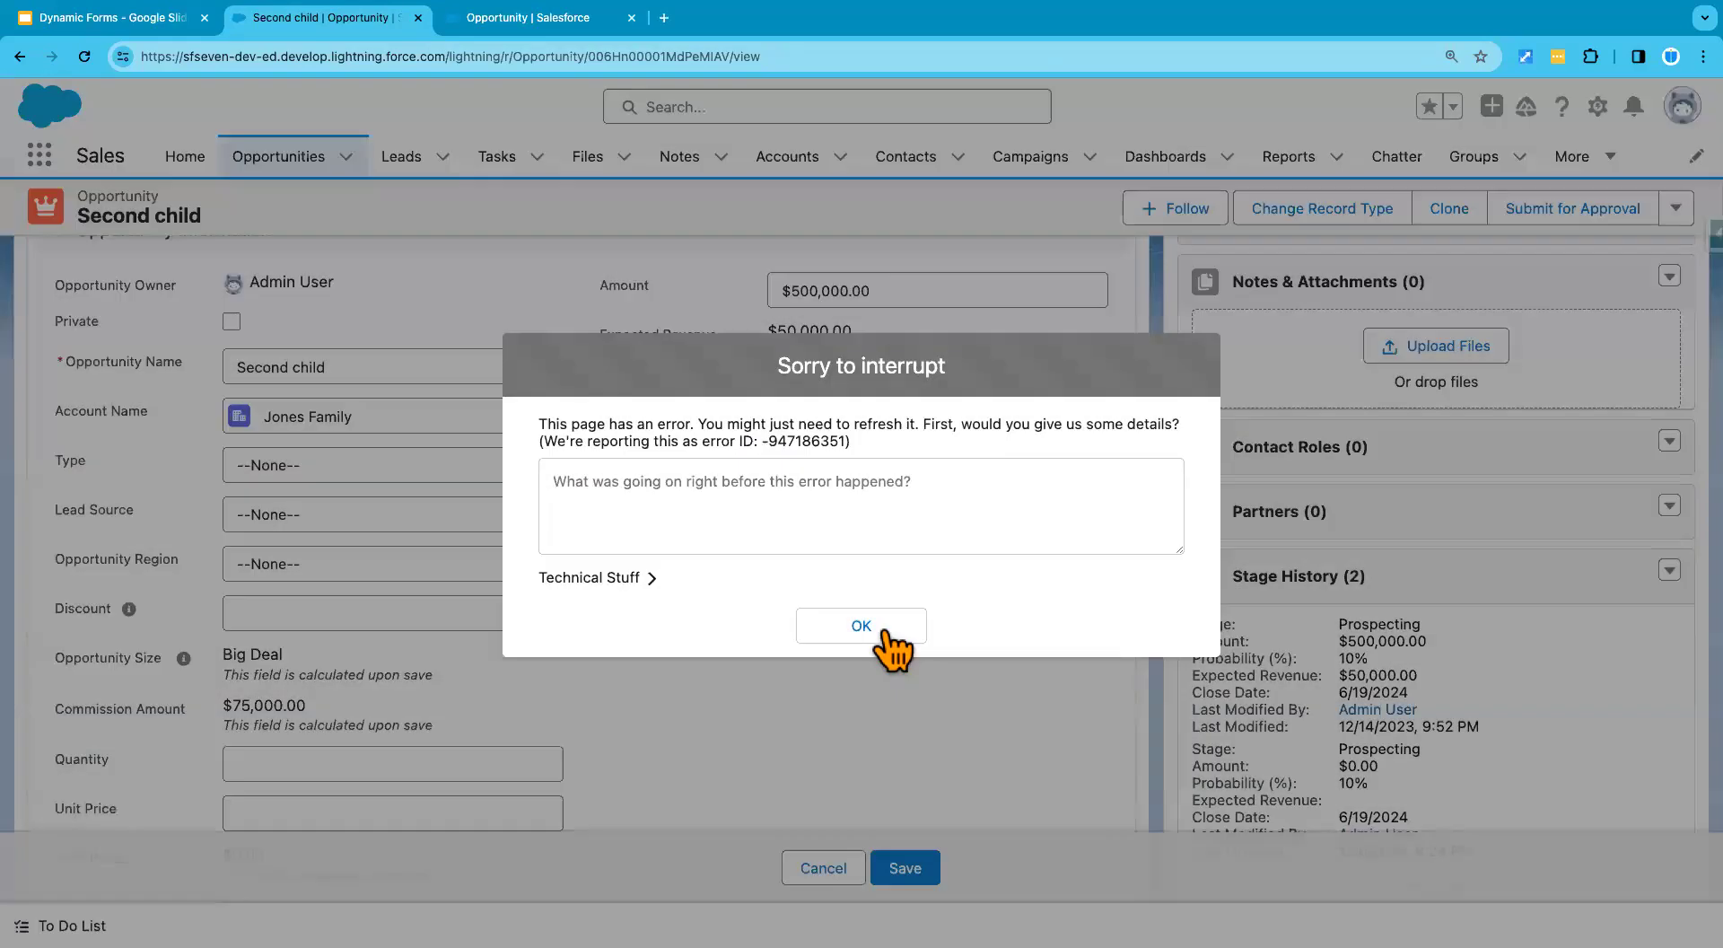
left_click(885, 636)
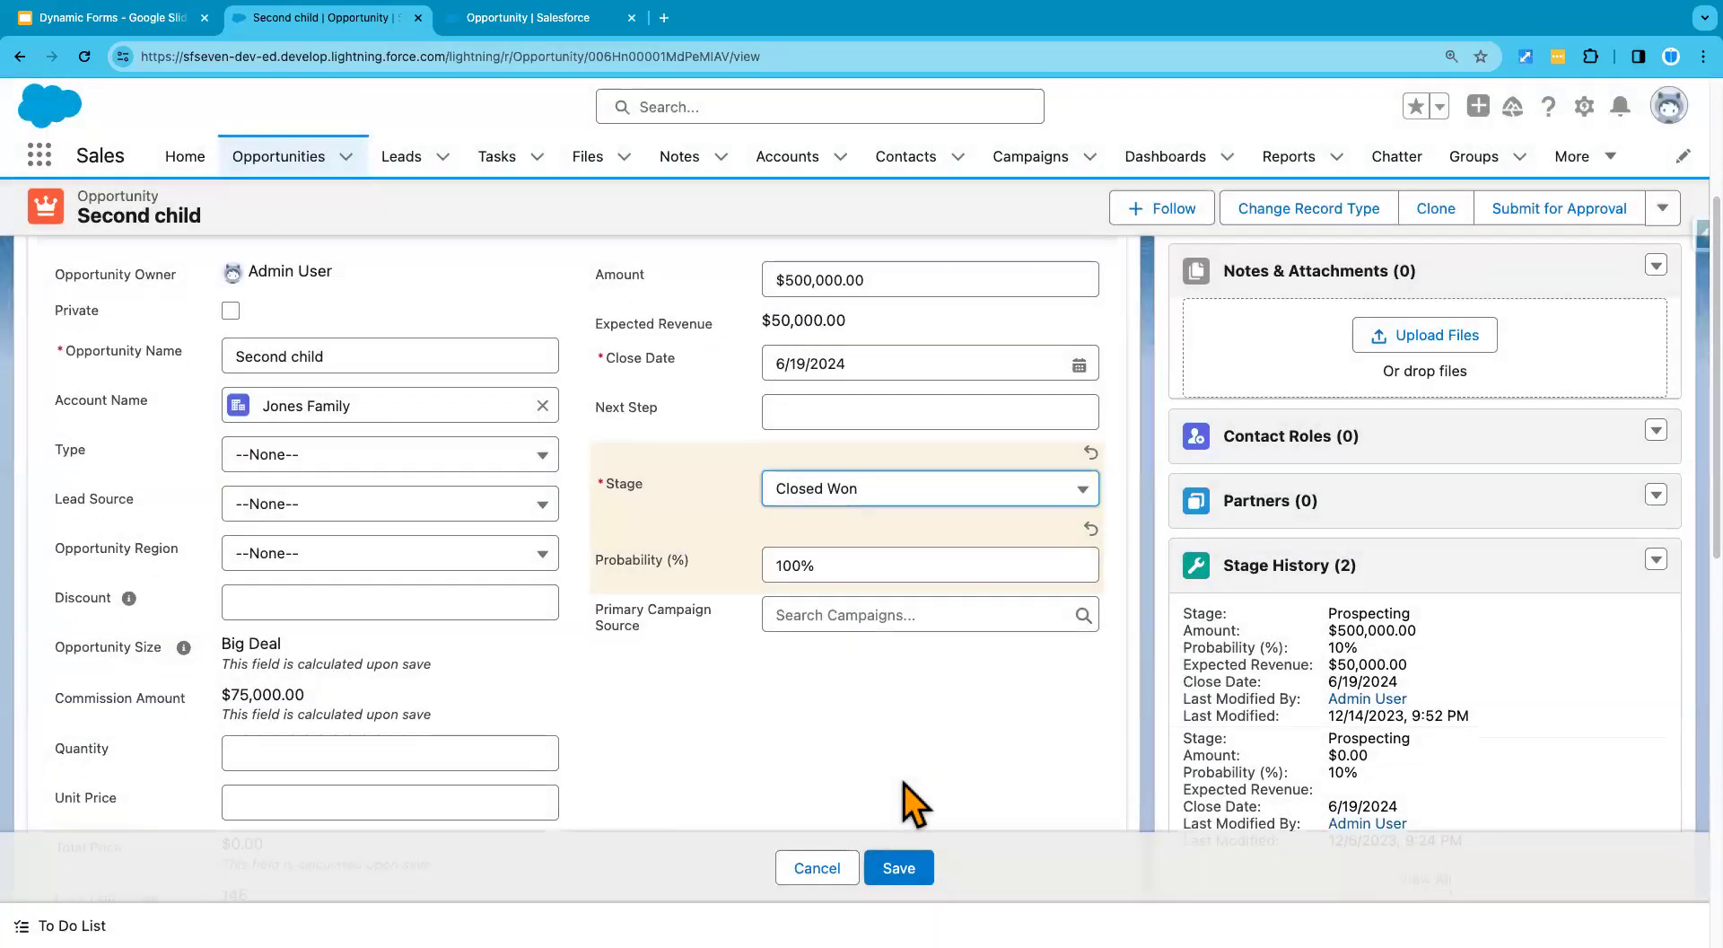
left_click(898, 869)
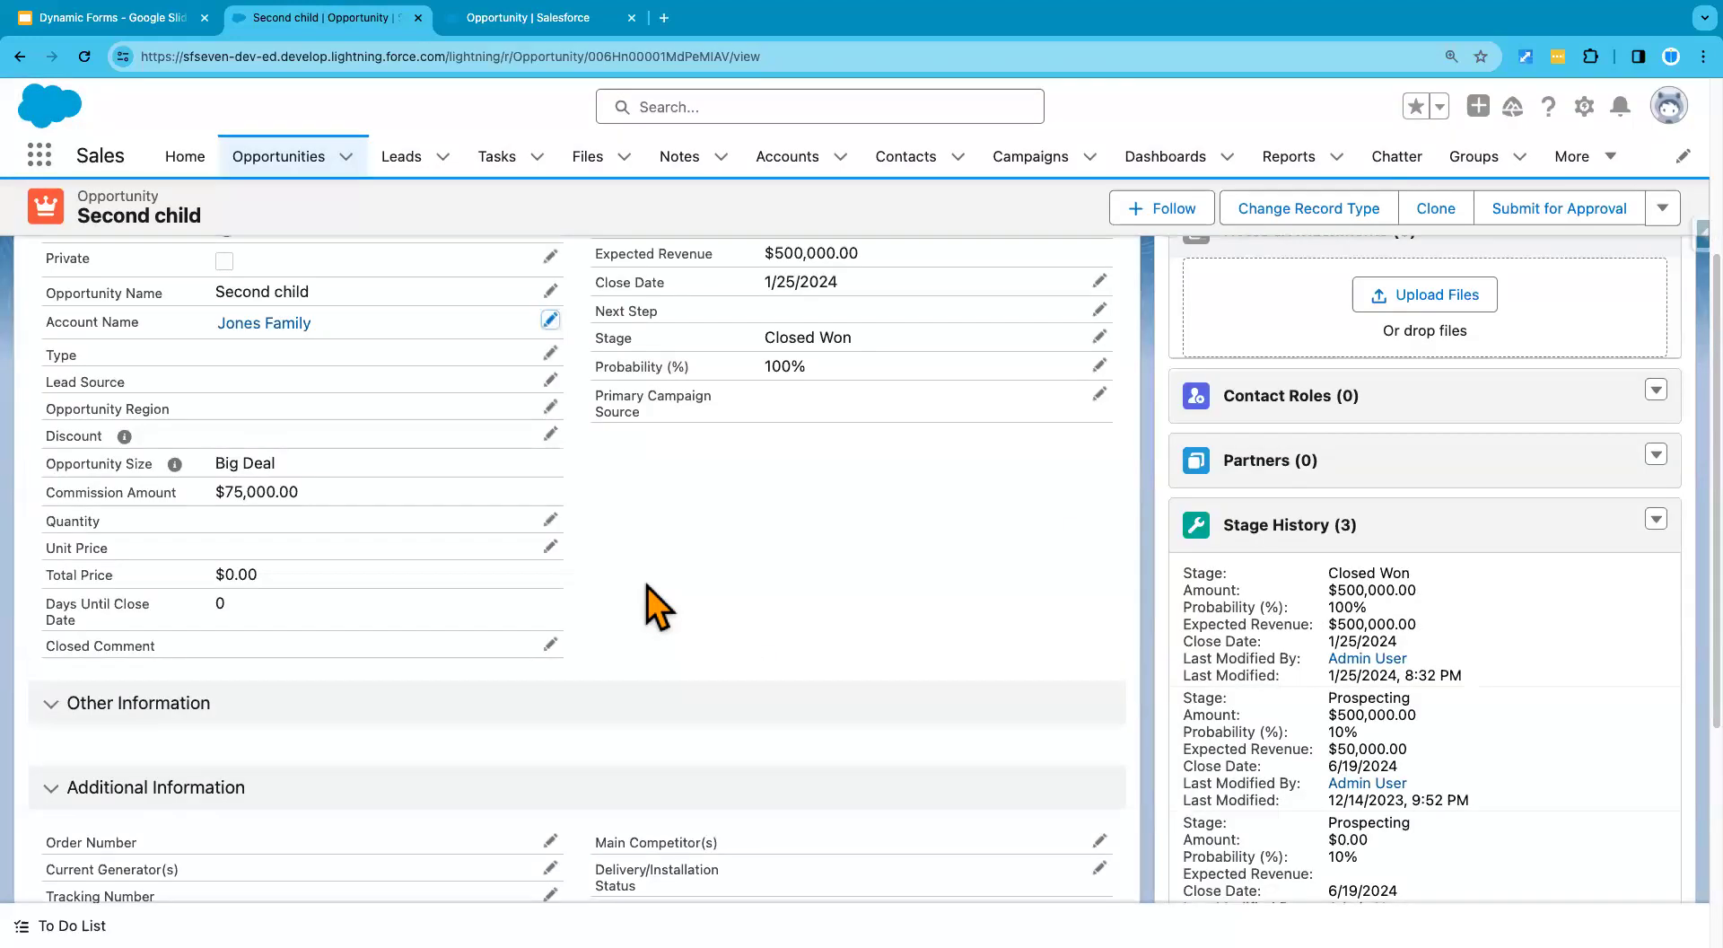
Step: Try to save the Second child opportunity with "Won the contract" as its Closed Comment
scroll(593, 670, "up", 1)
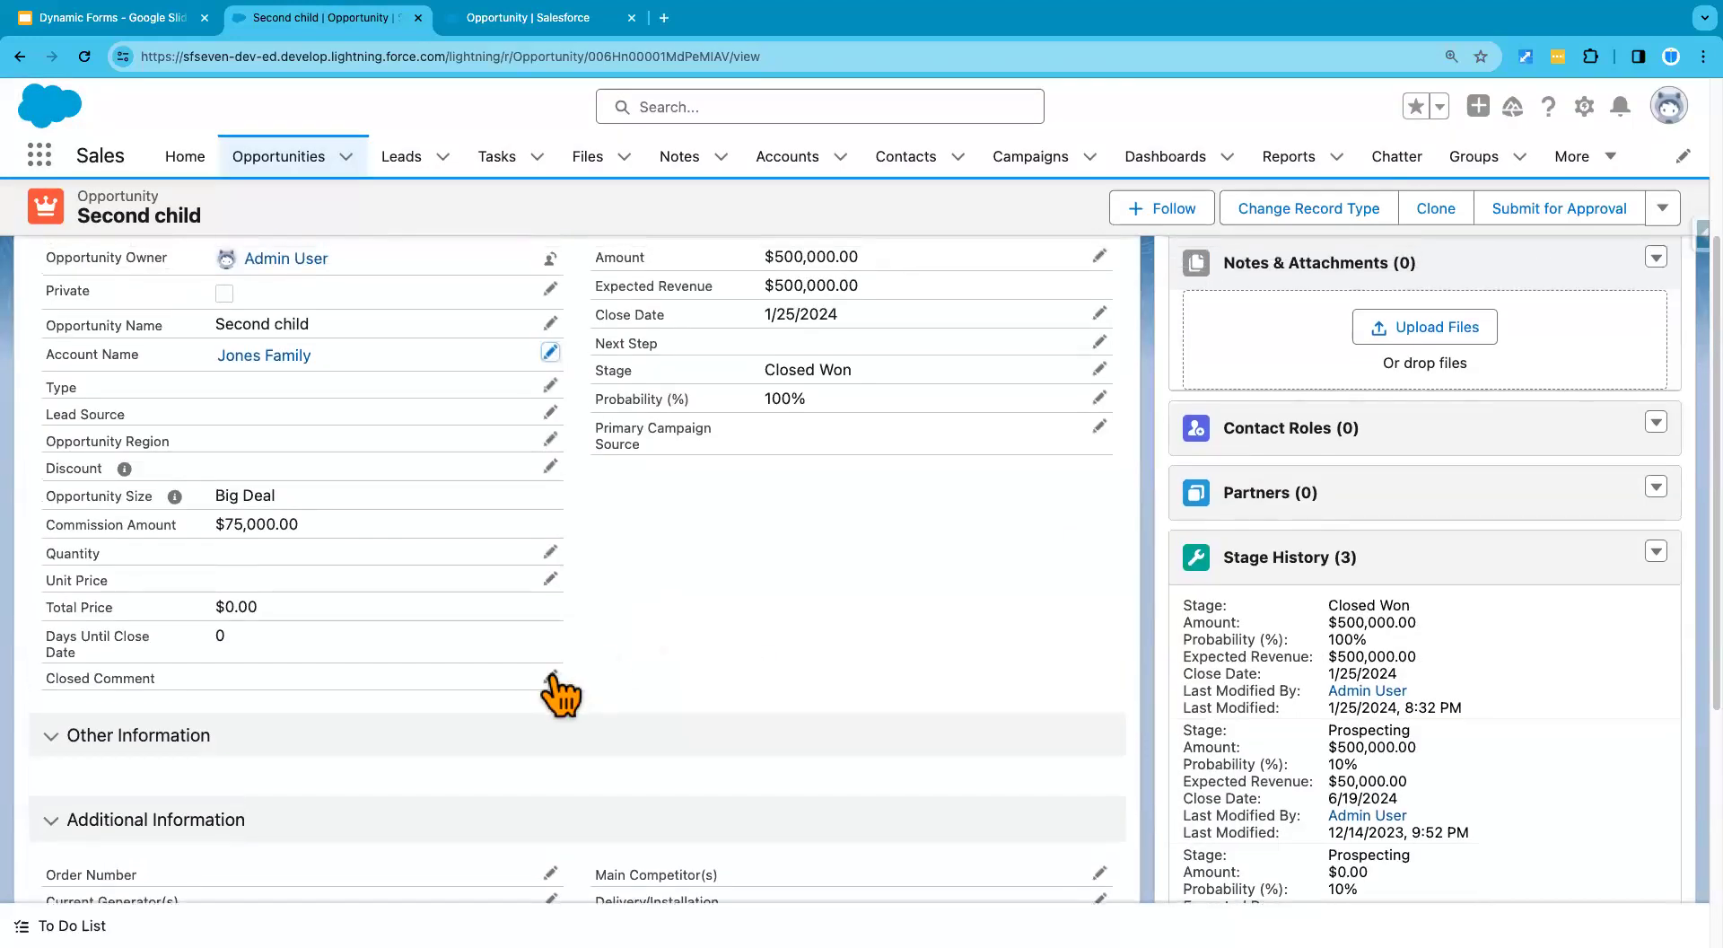
left_click(551, 677)
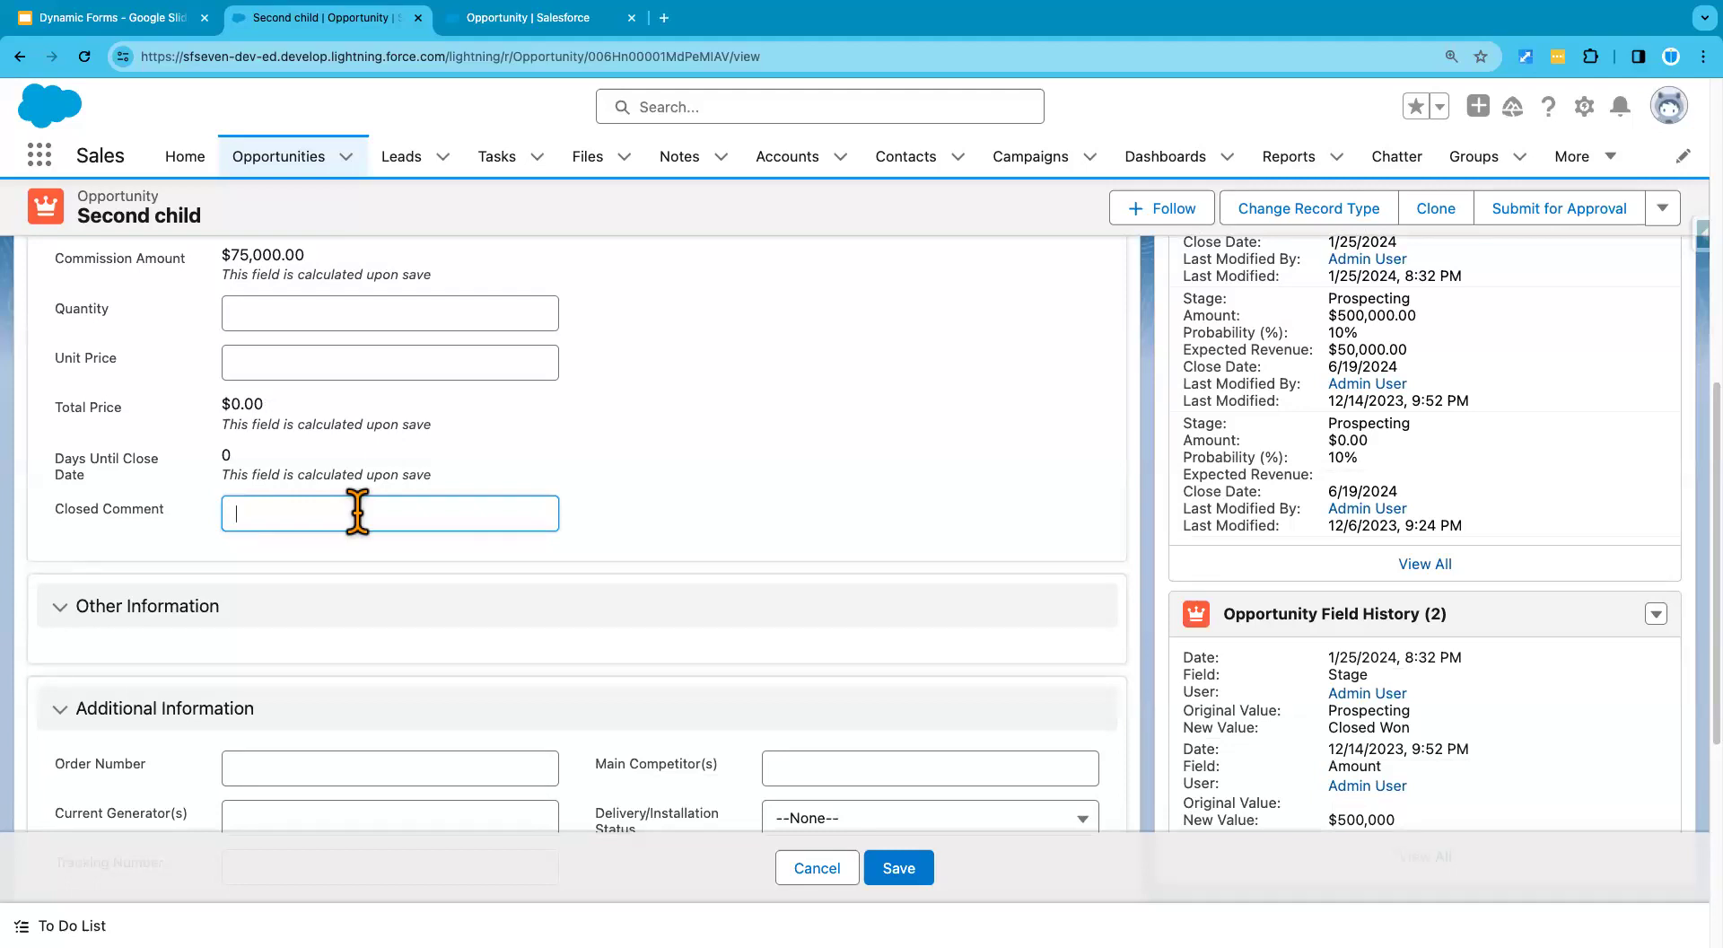
type("Won the contract")
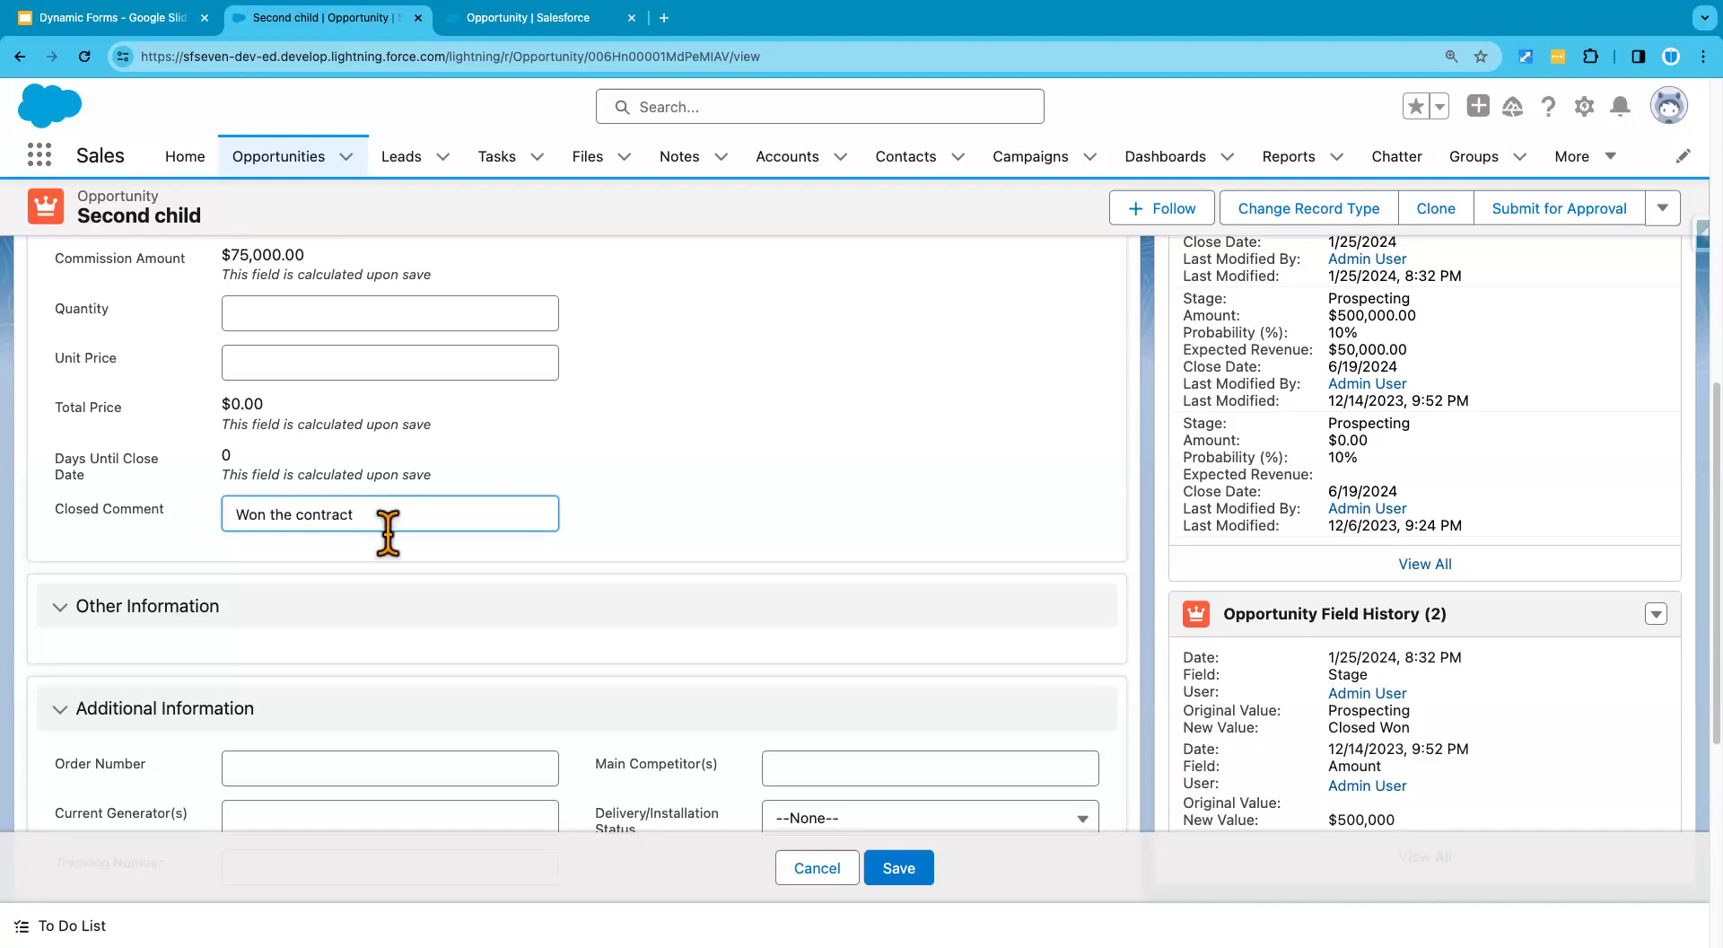
left_click(902, 871)
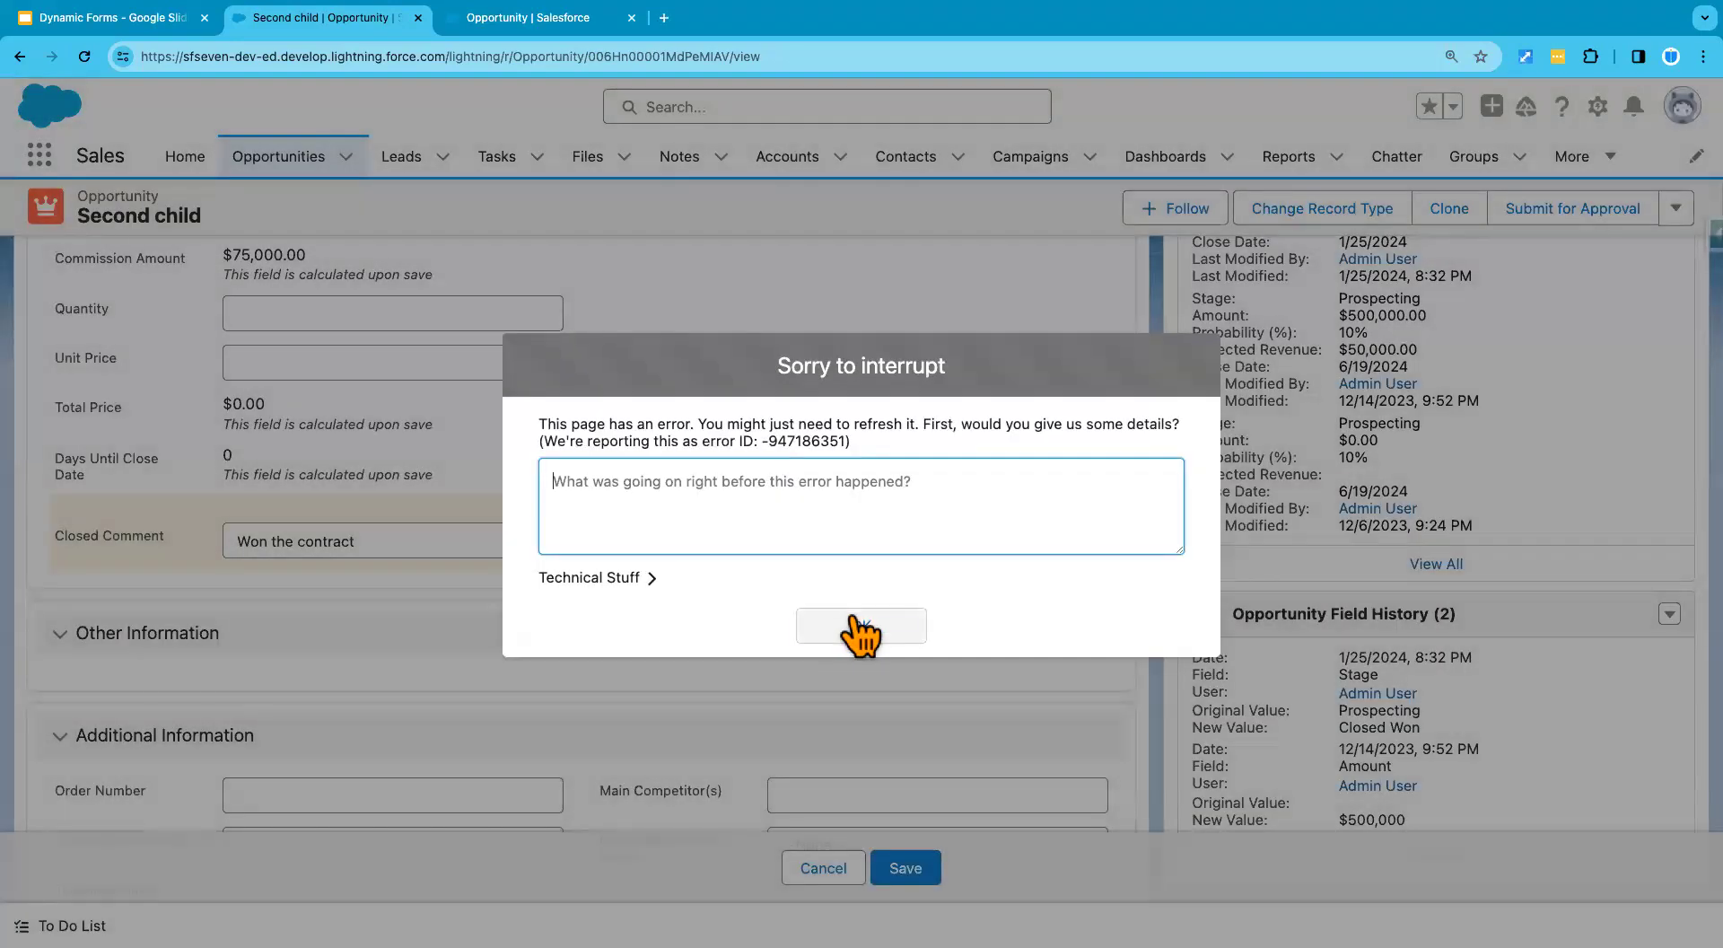
left_click(860, 628)
left_click(902, 869)
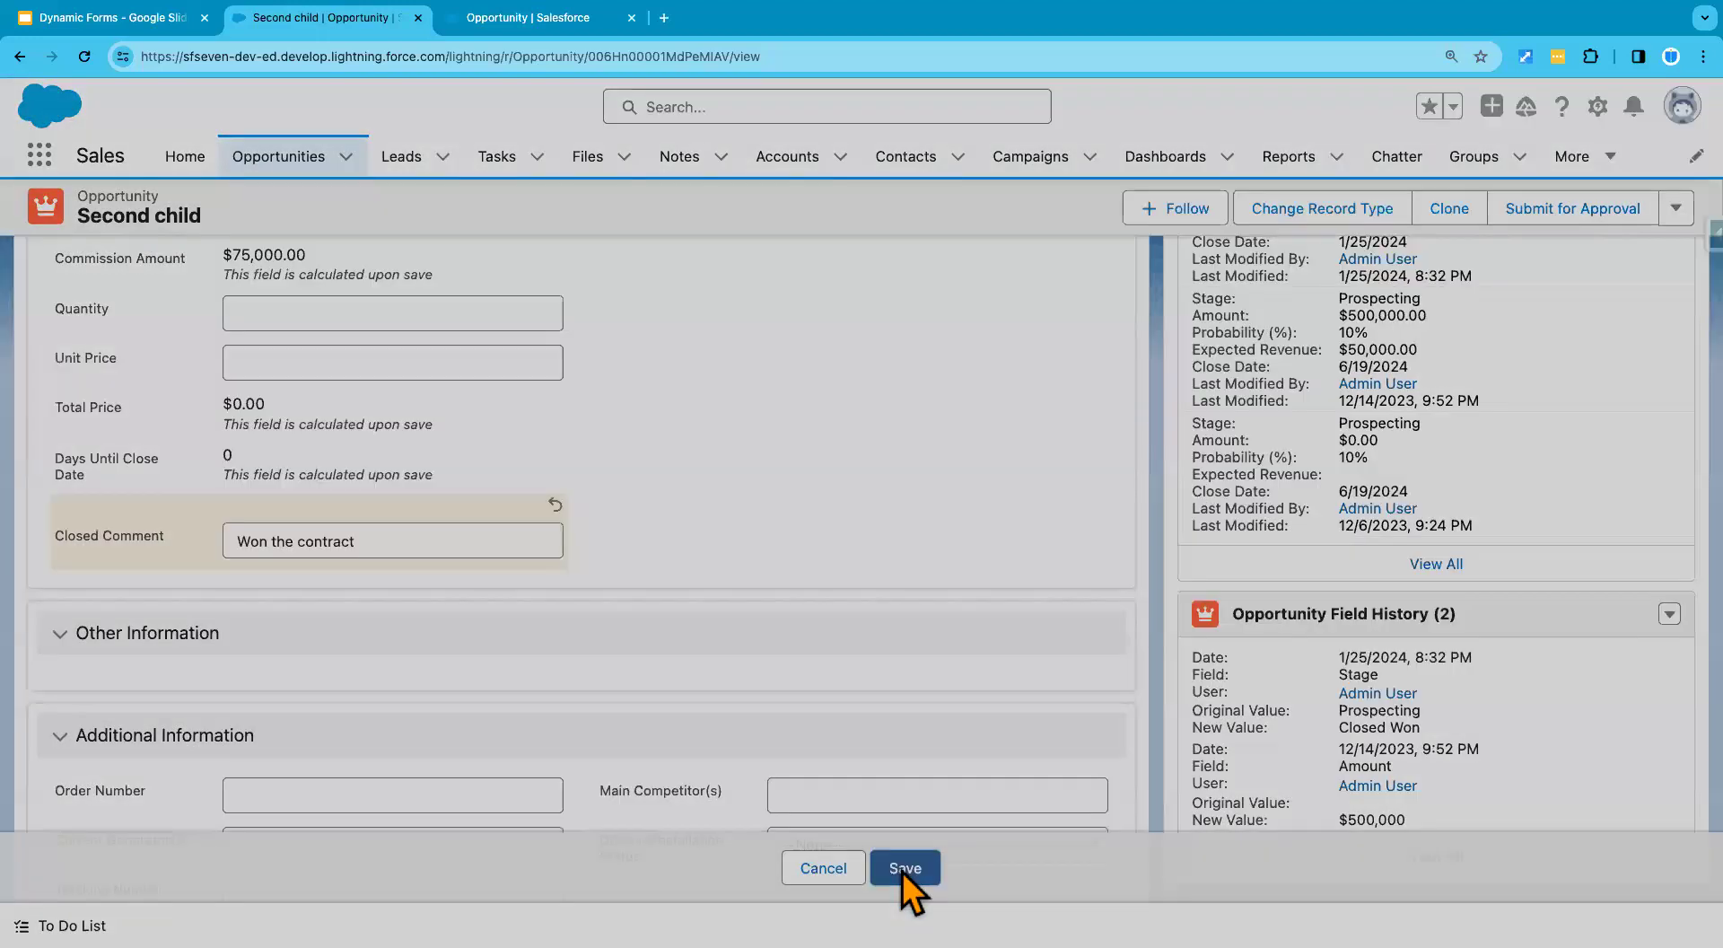
scroll(645, 467, "up", 3)
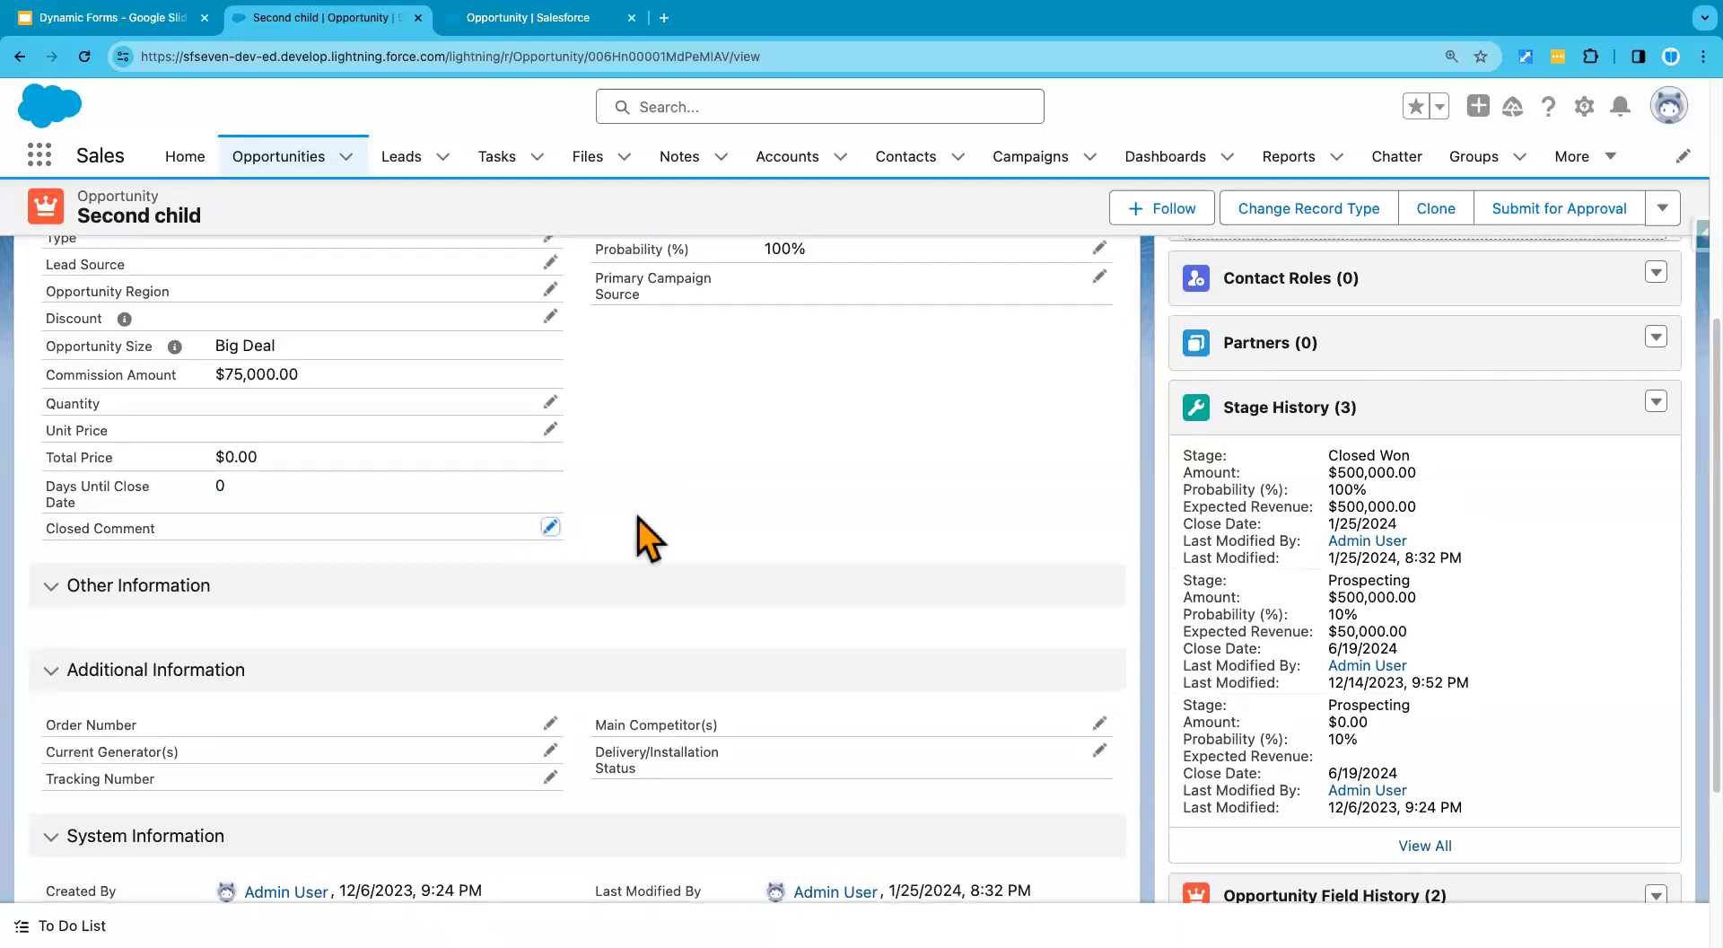
scroll(642, 502, "up", 5)
Step: Set the Stage of the Second child opportunity to Negotiation/Review and save the record
scroll(557, 703, "down", 3)
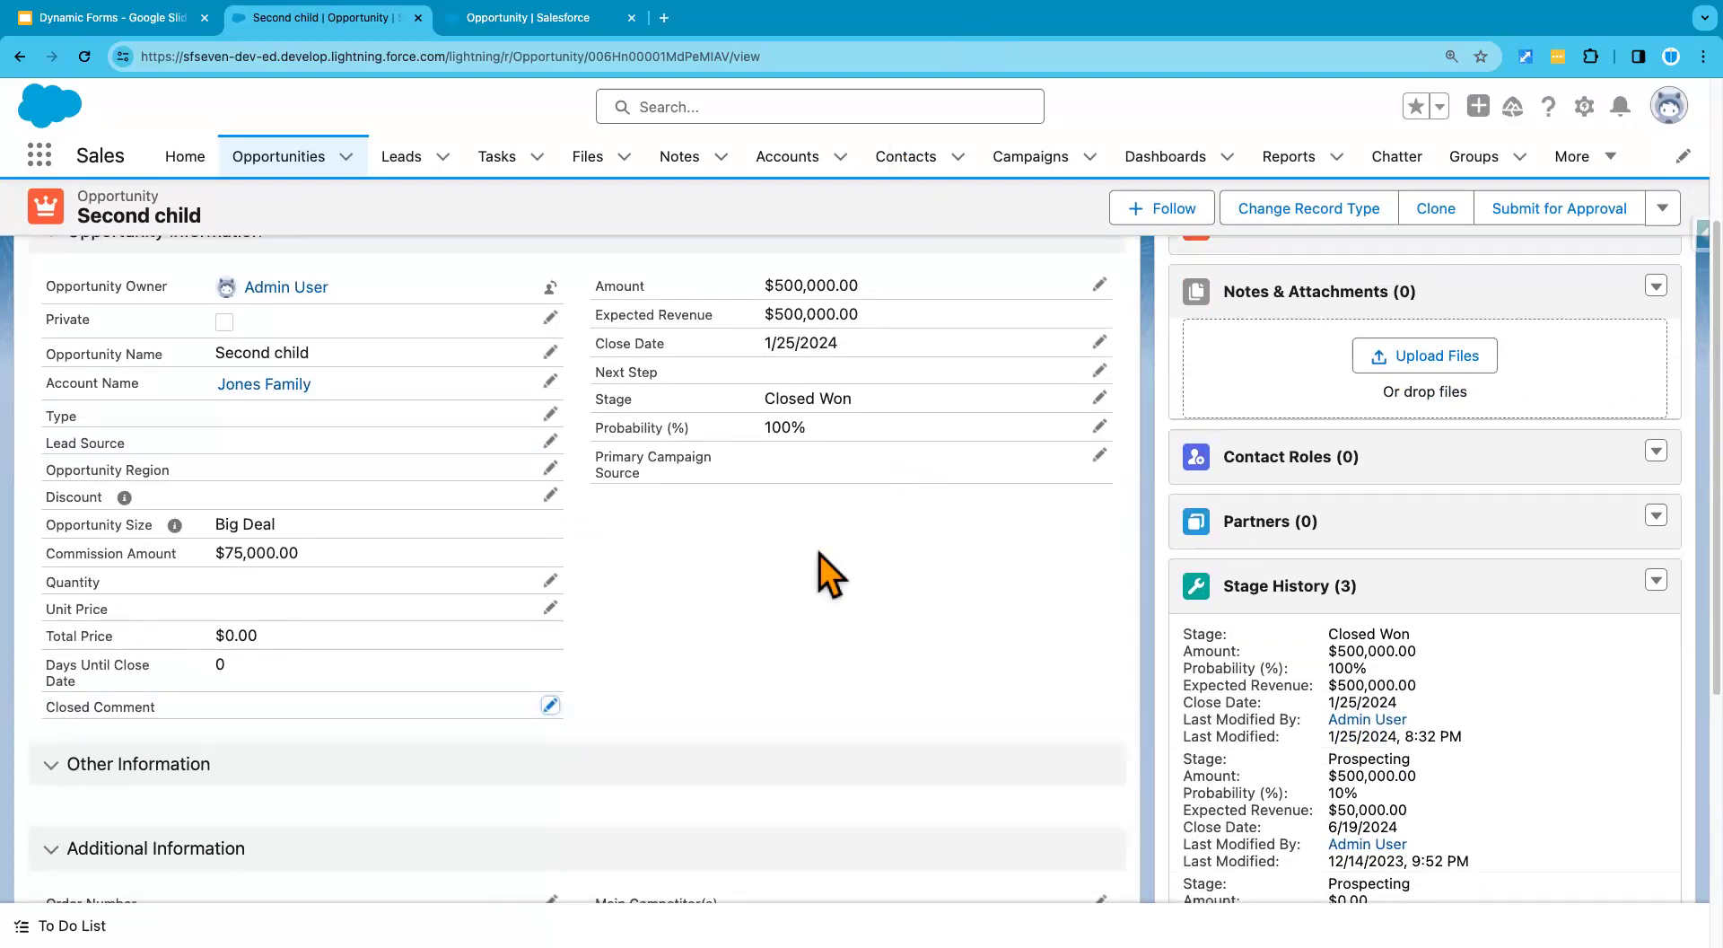
left_click(1099, 400)
left_click(980, 485)
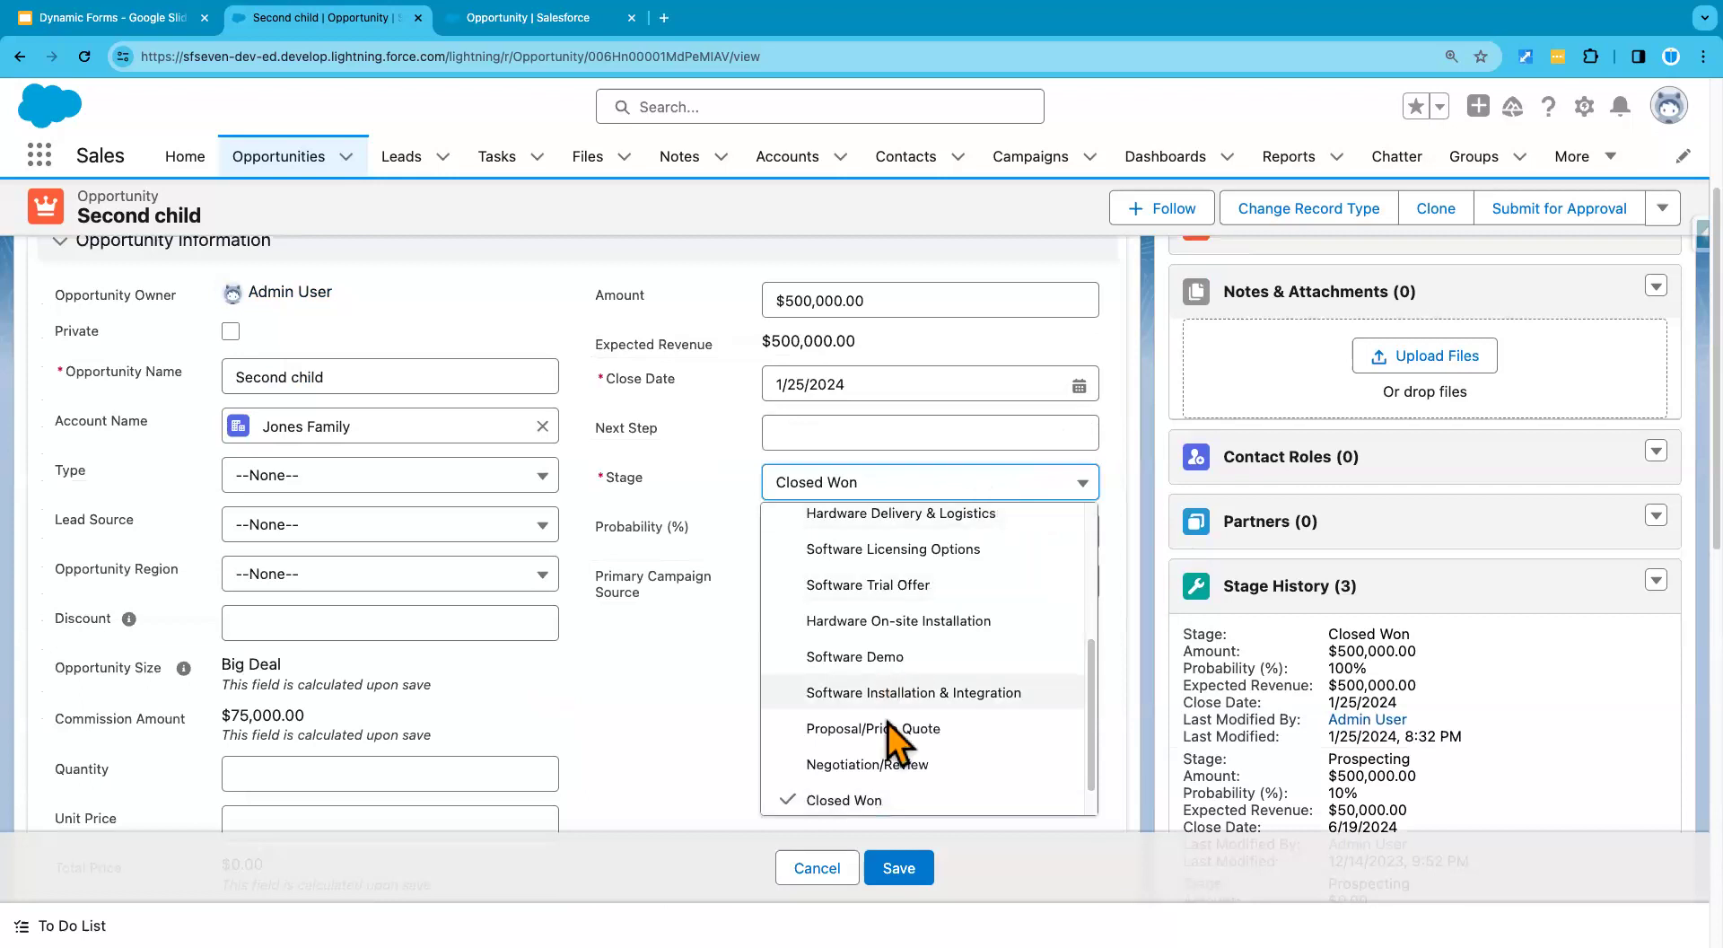
left_click(894, 764)
left_click(898, 868)
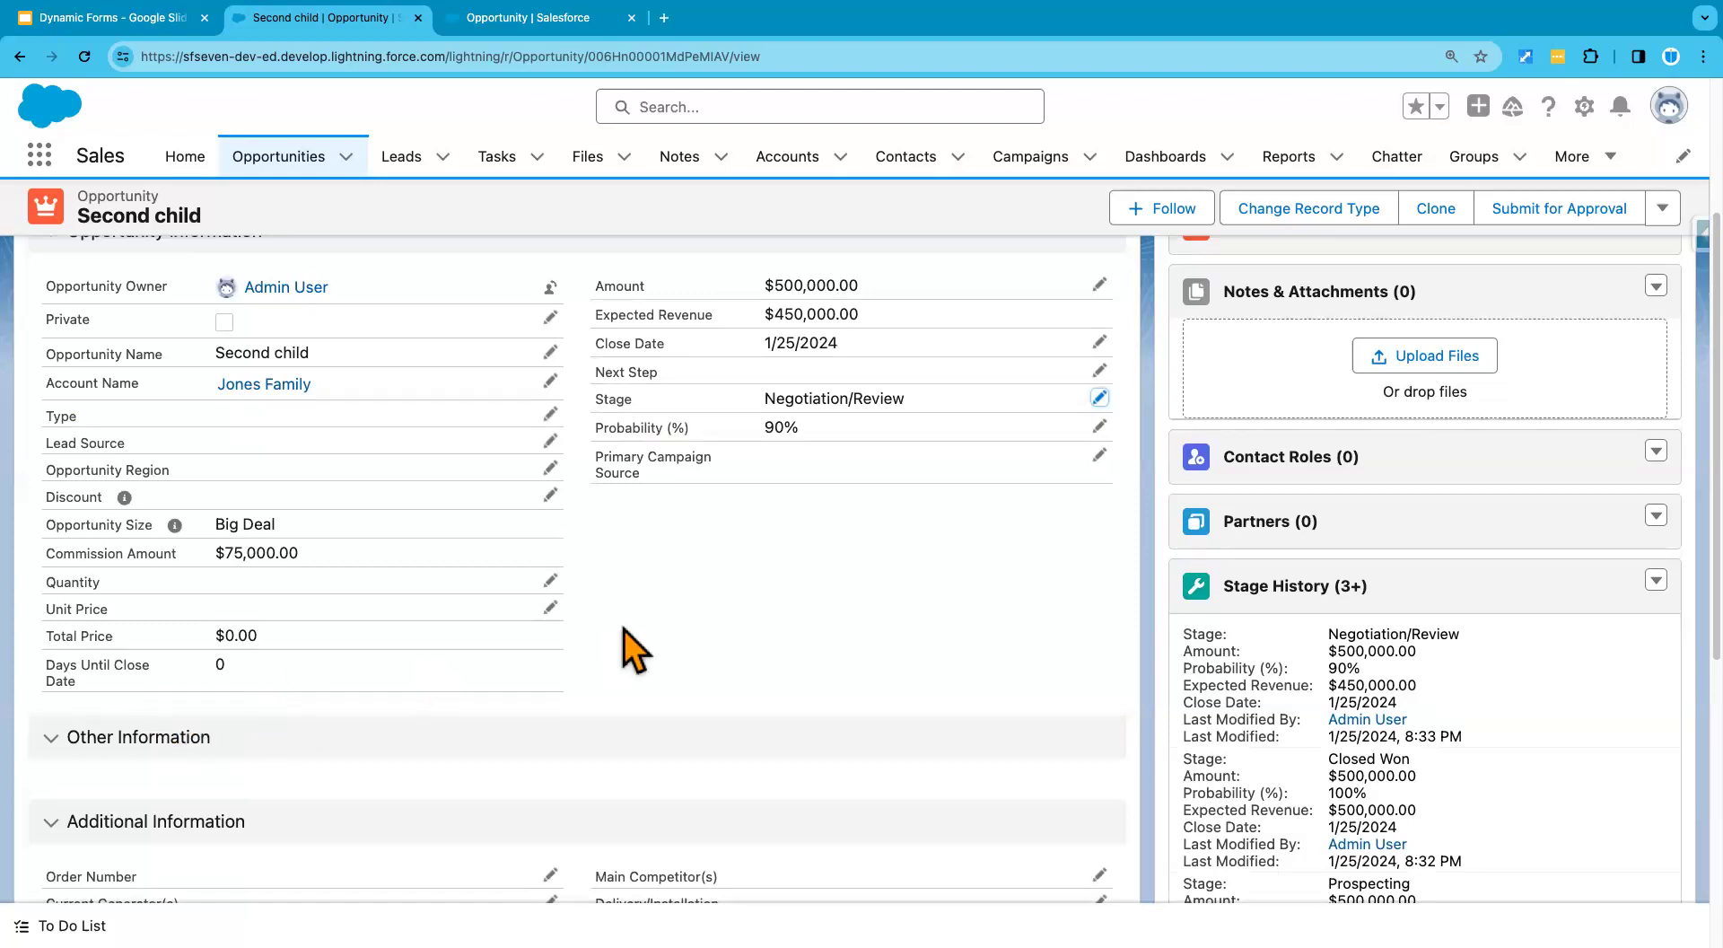
left_click(137, 20)
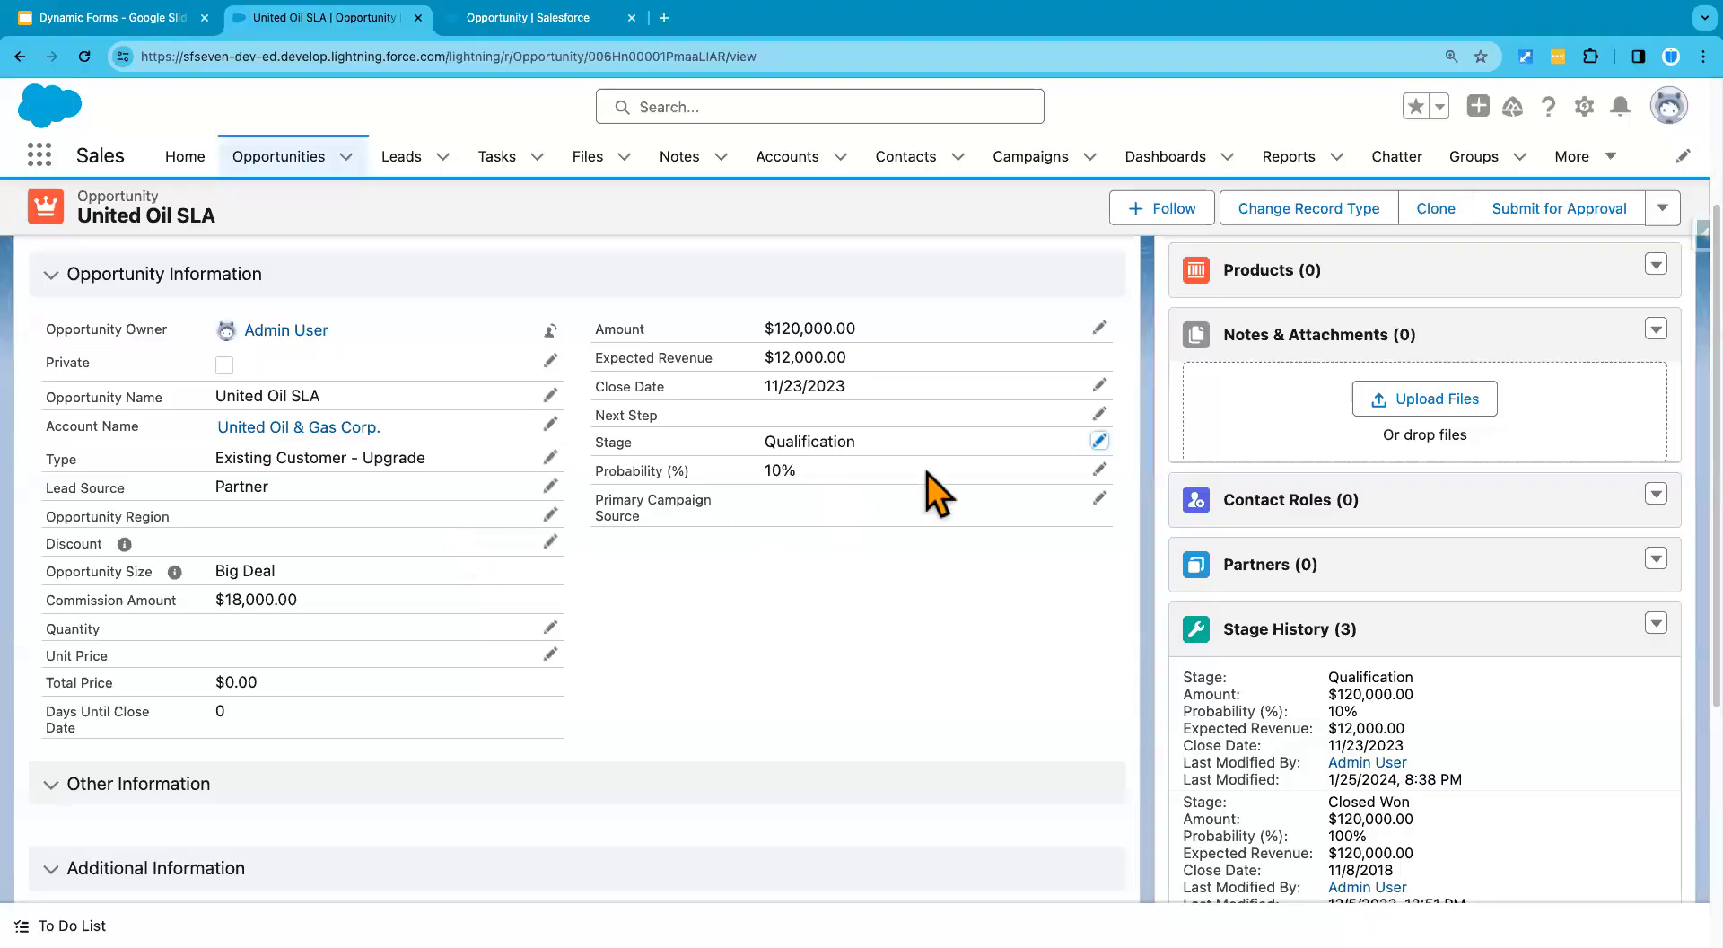
Step: Edit the United Oil SLA opportunity and set its Stage to Closed Lost
left_click(1100, 440)
left_click(884, 527)
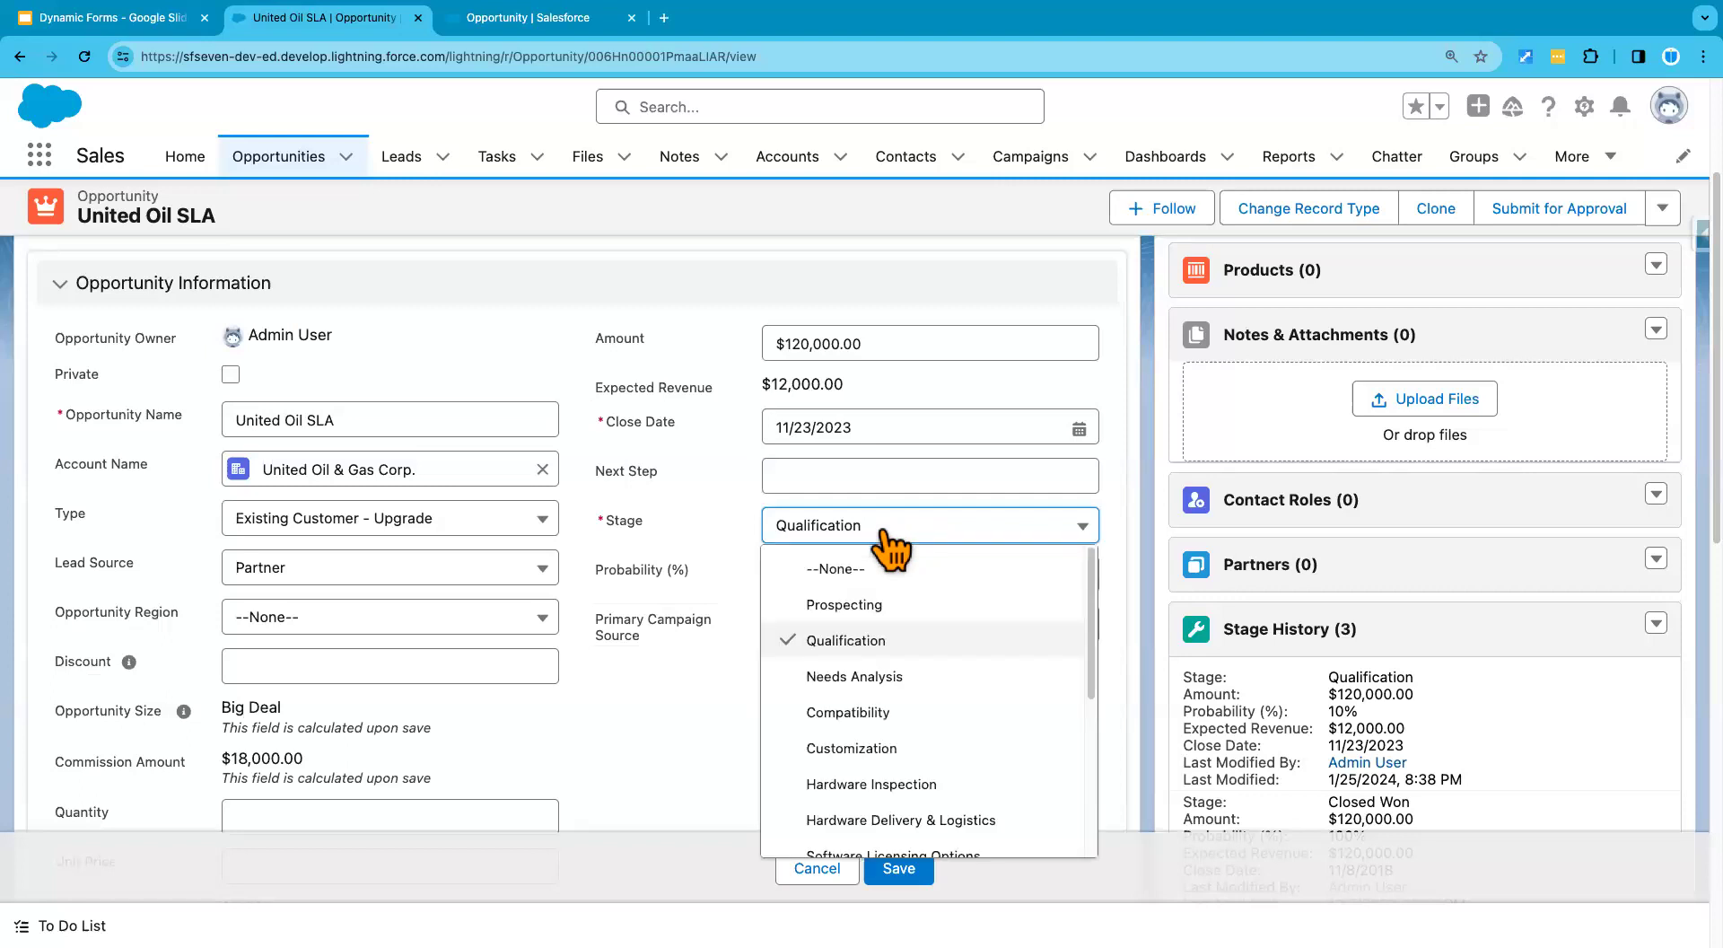
scroll(803, 718, "down", 3)
left_click(866, 842)
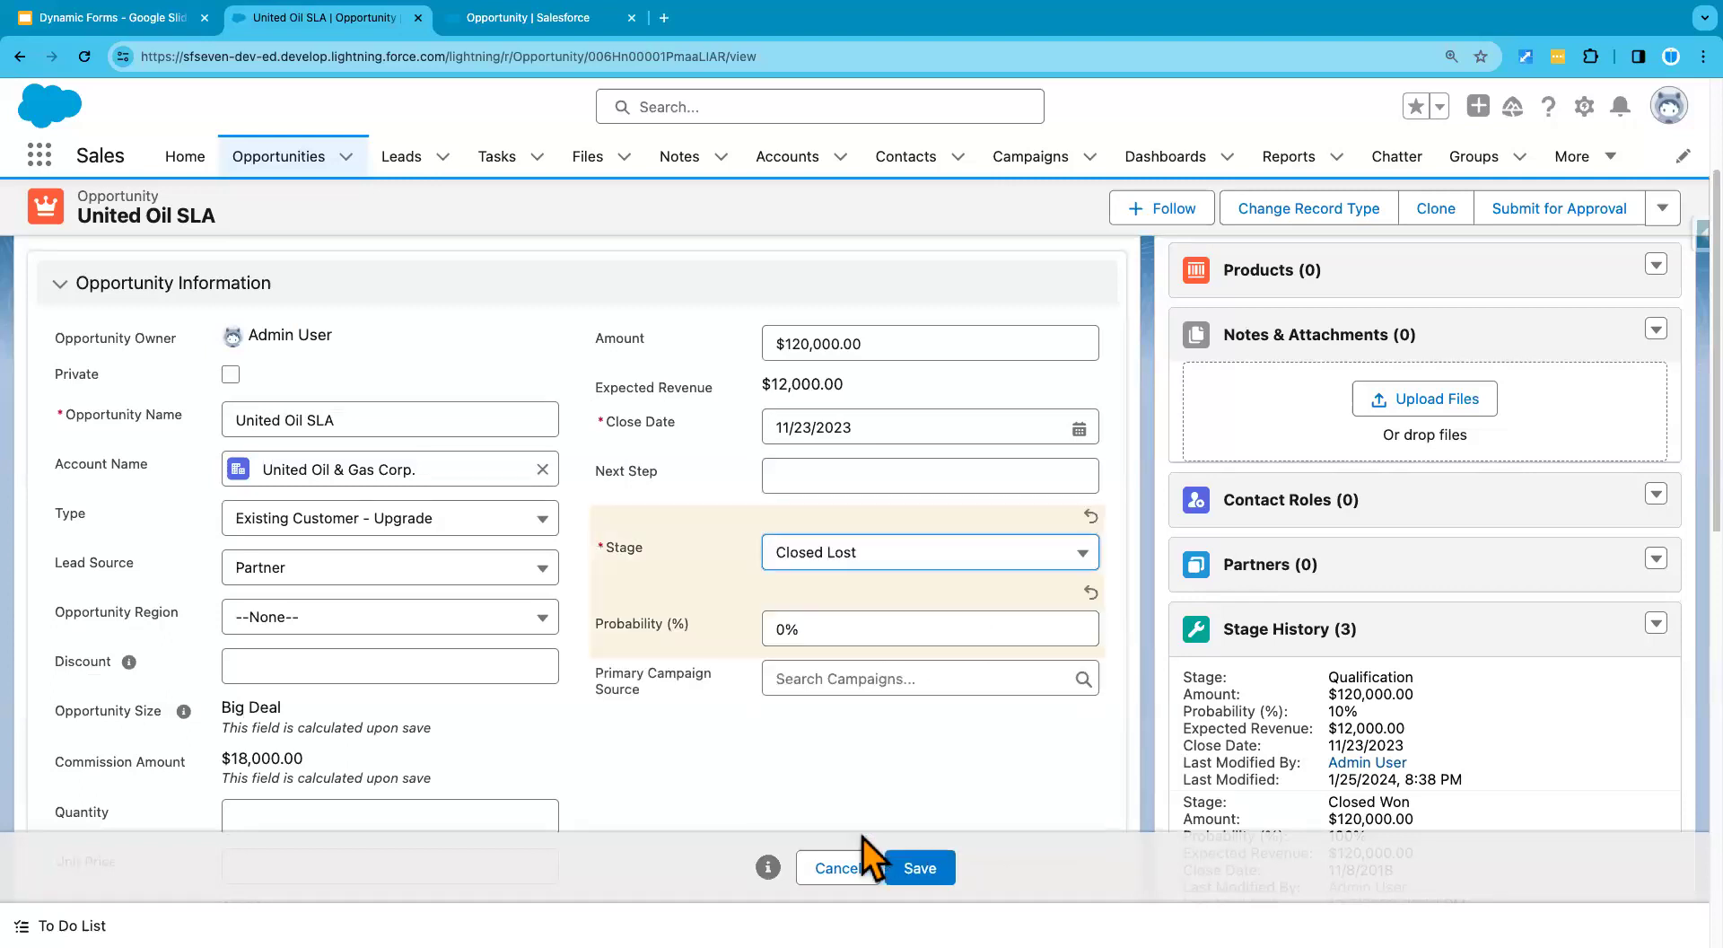
Step: Enter "Lost the contract due to competition" as United Oil SLA's Closed Comment and save the record
left_click(788, 763)
scroll(788, 763, "down", 2)
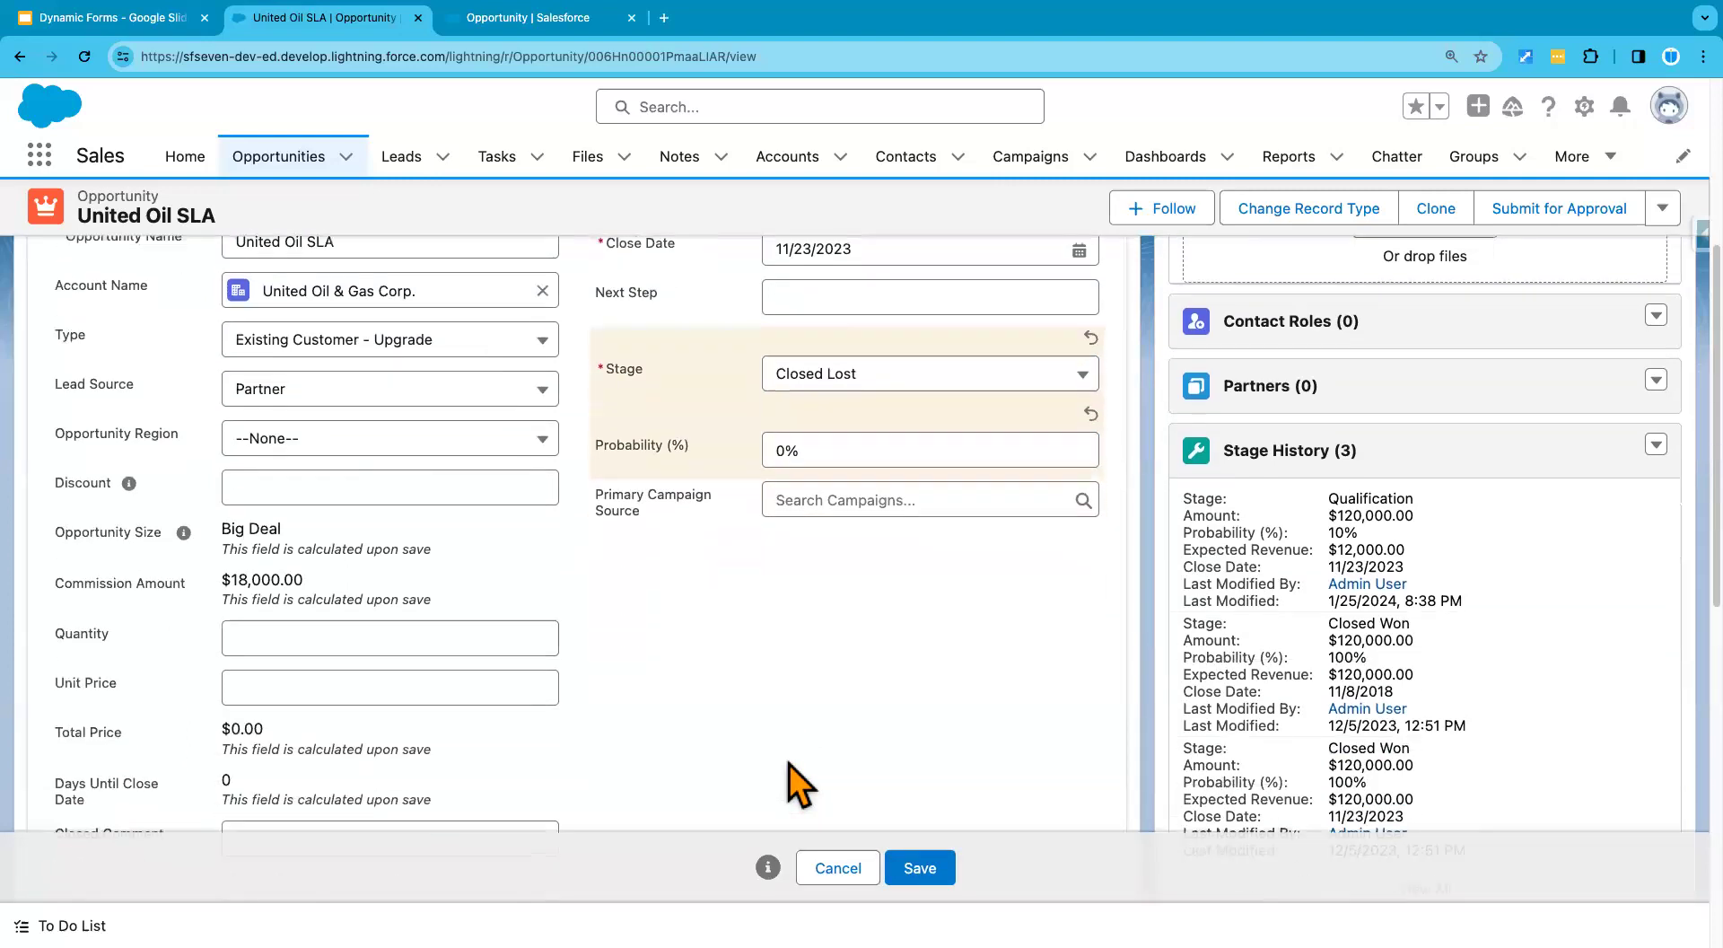
scroll(788, 763, "down", 3)
left_click(308, 610)
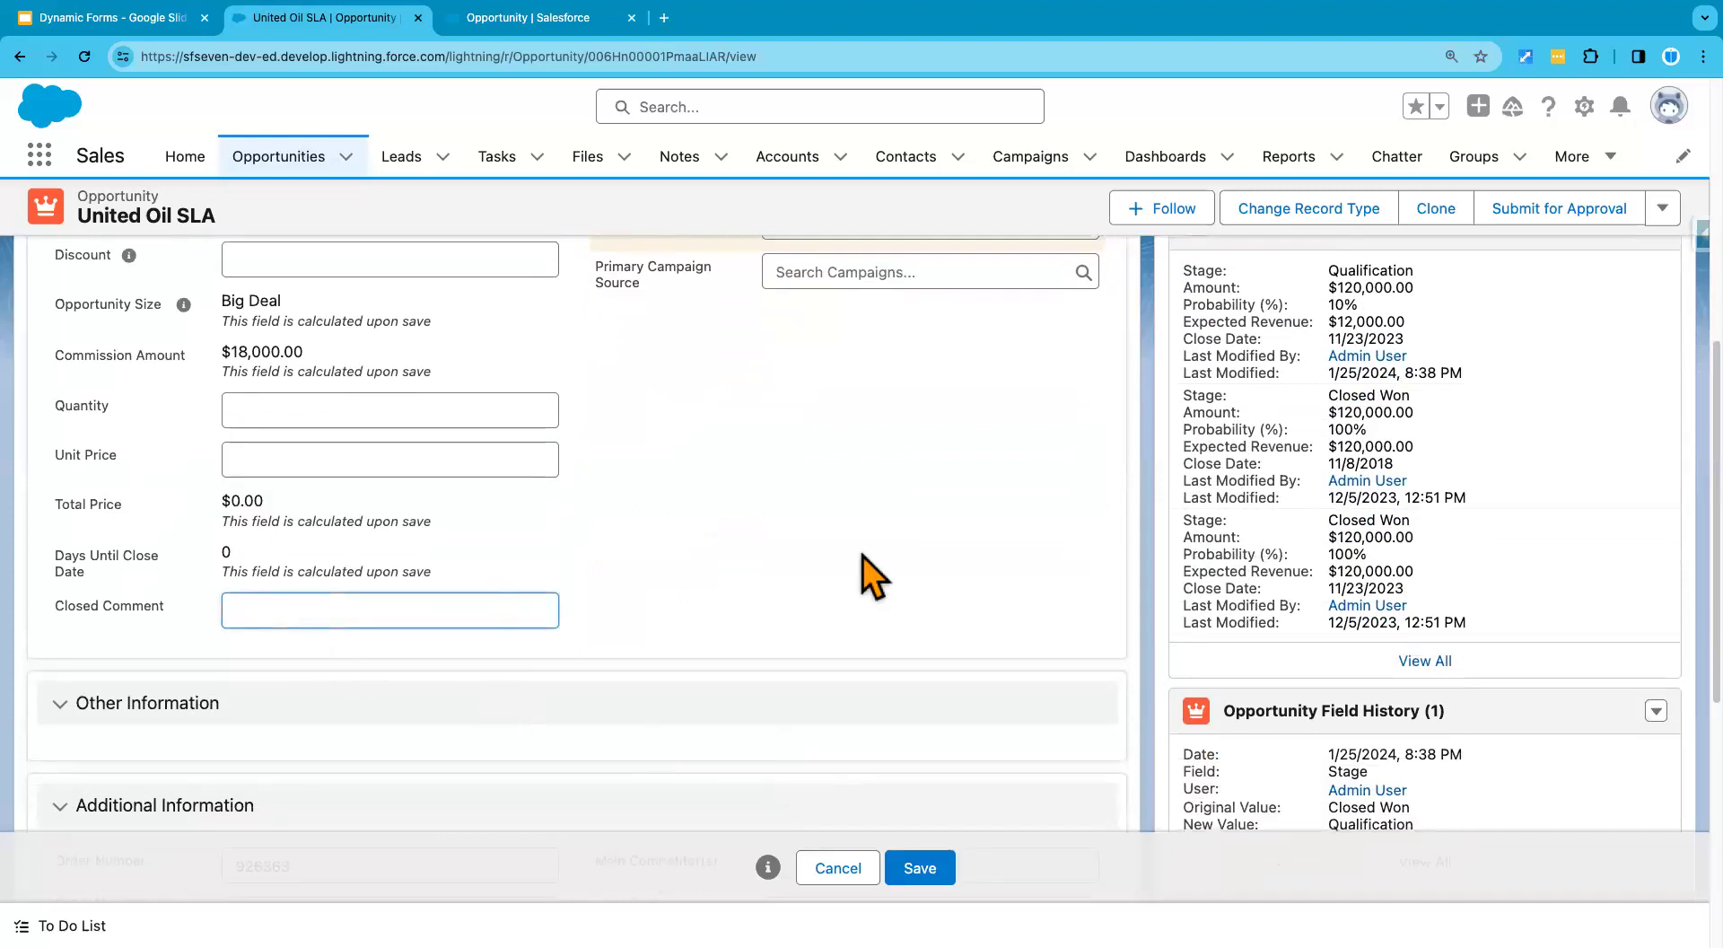
scroll(864, 556, "up", 2)
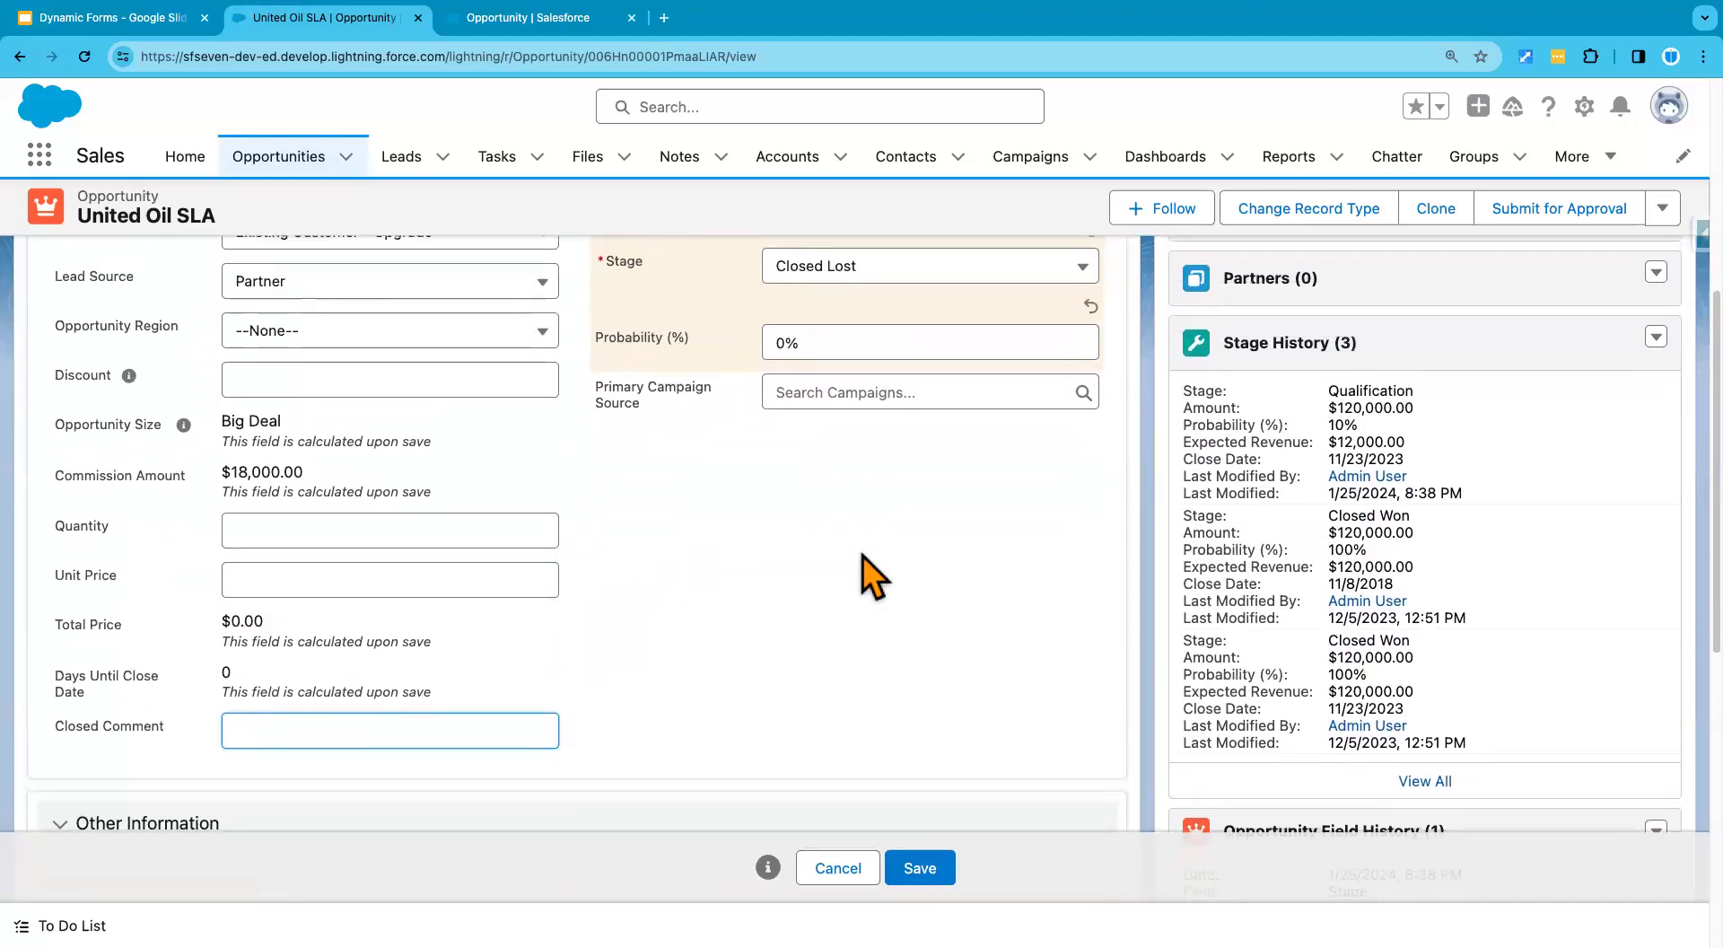
type("Lost the contract du")
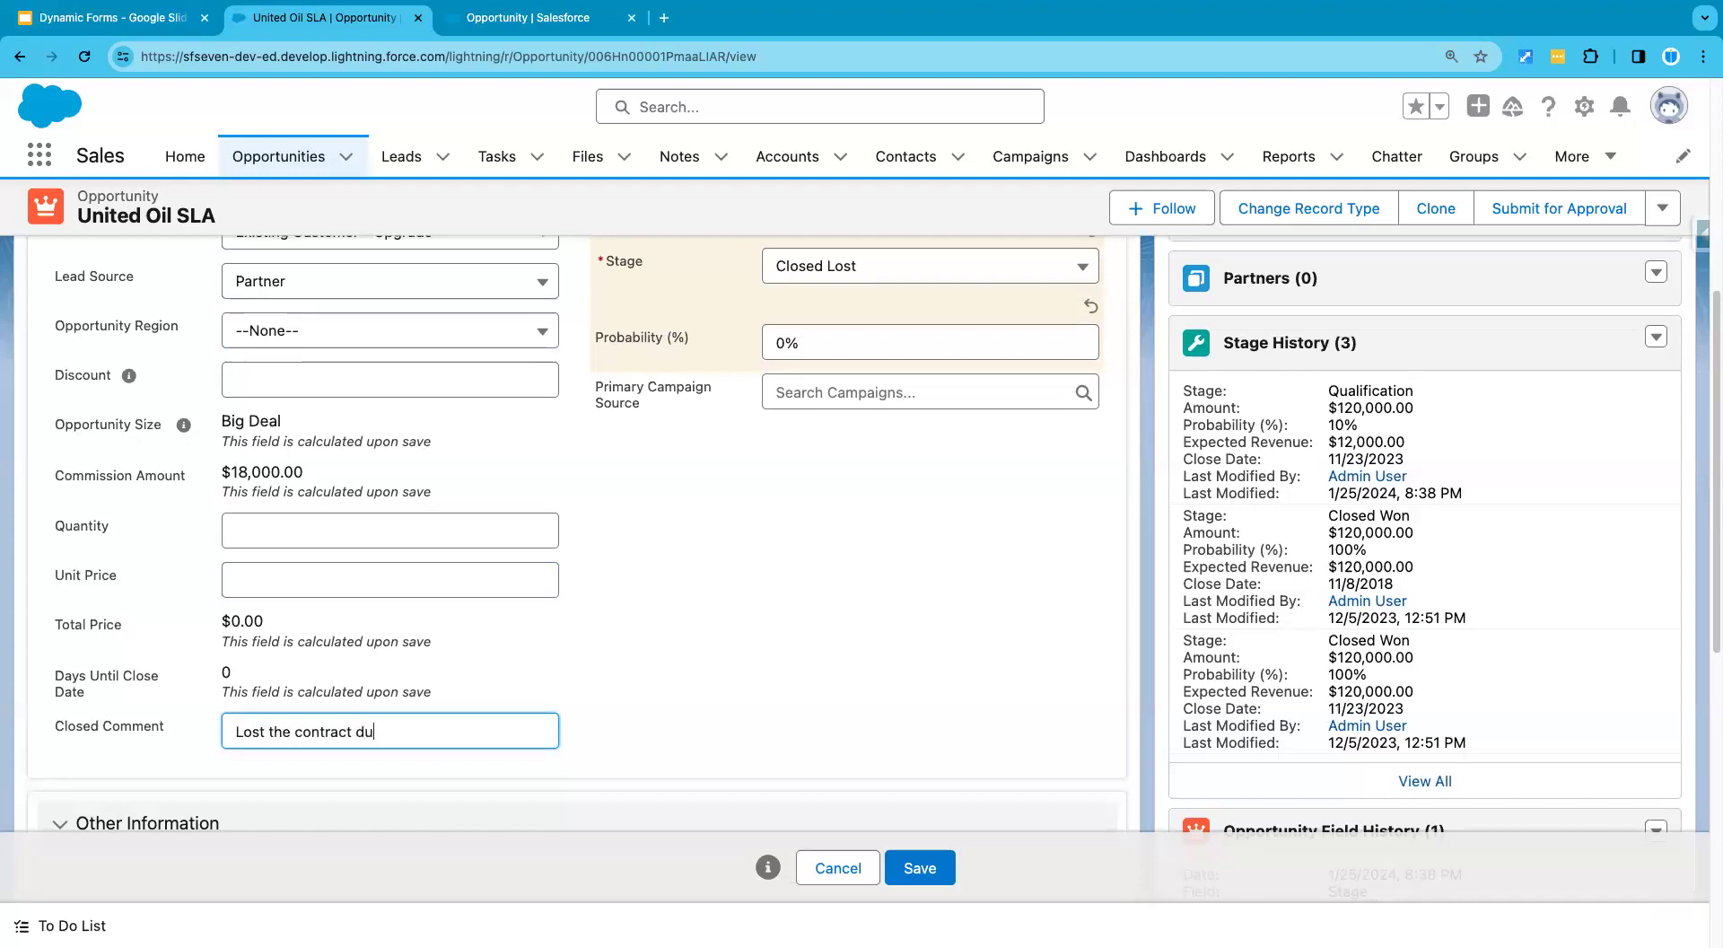
type("e to competitioon")
left_click(920, 867)
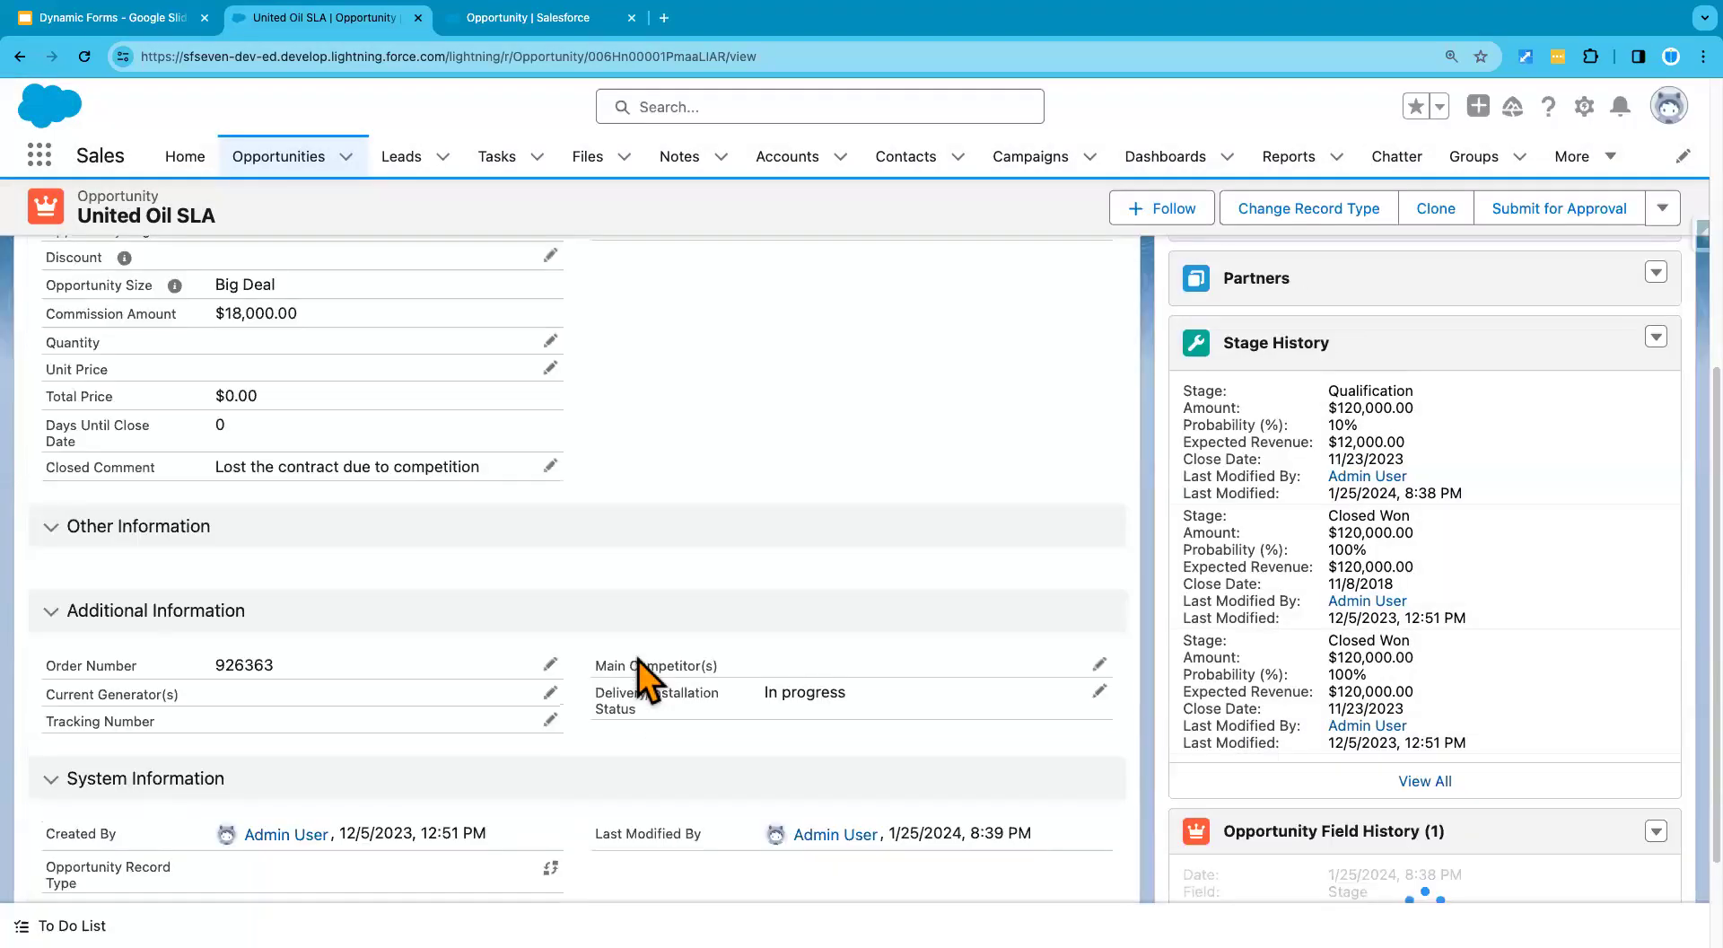